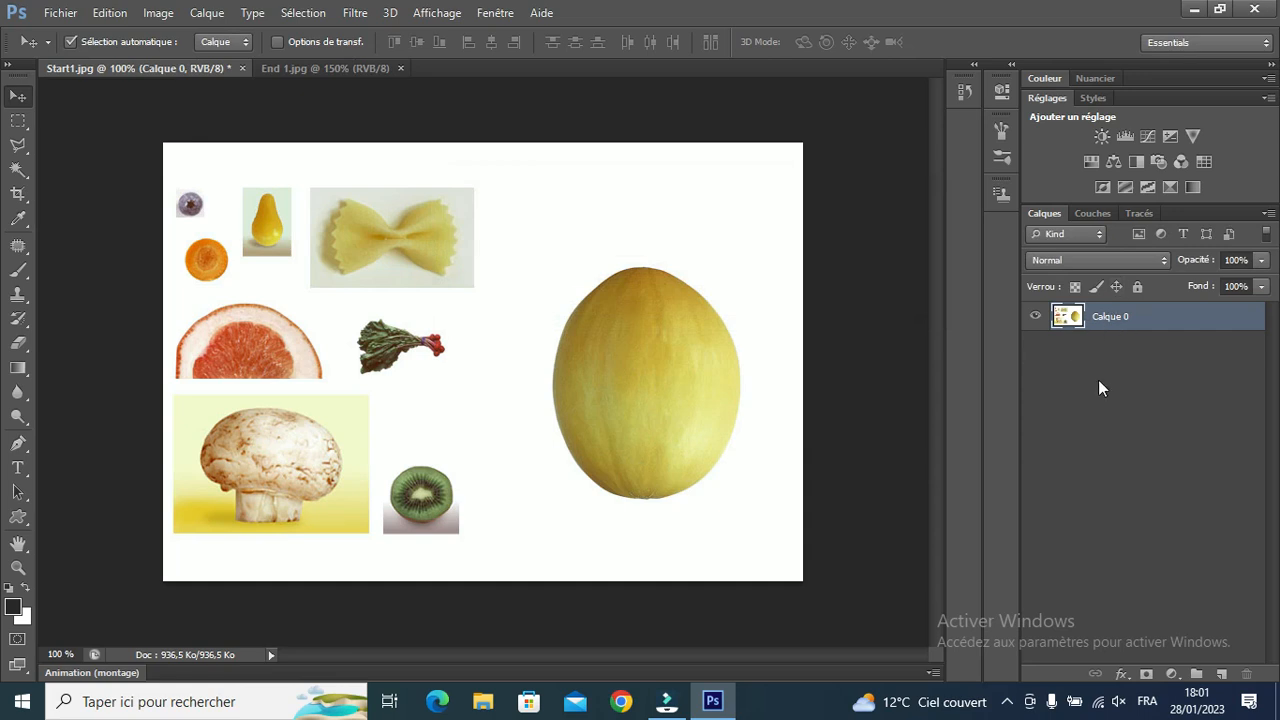
Cut the melon out of Calque 0 with a rectangular selection and paste it onto a new layer.
left_click(17, 122)
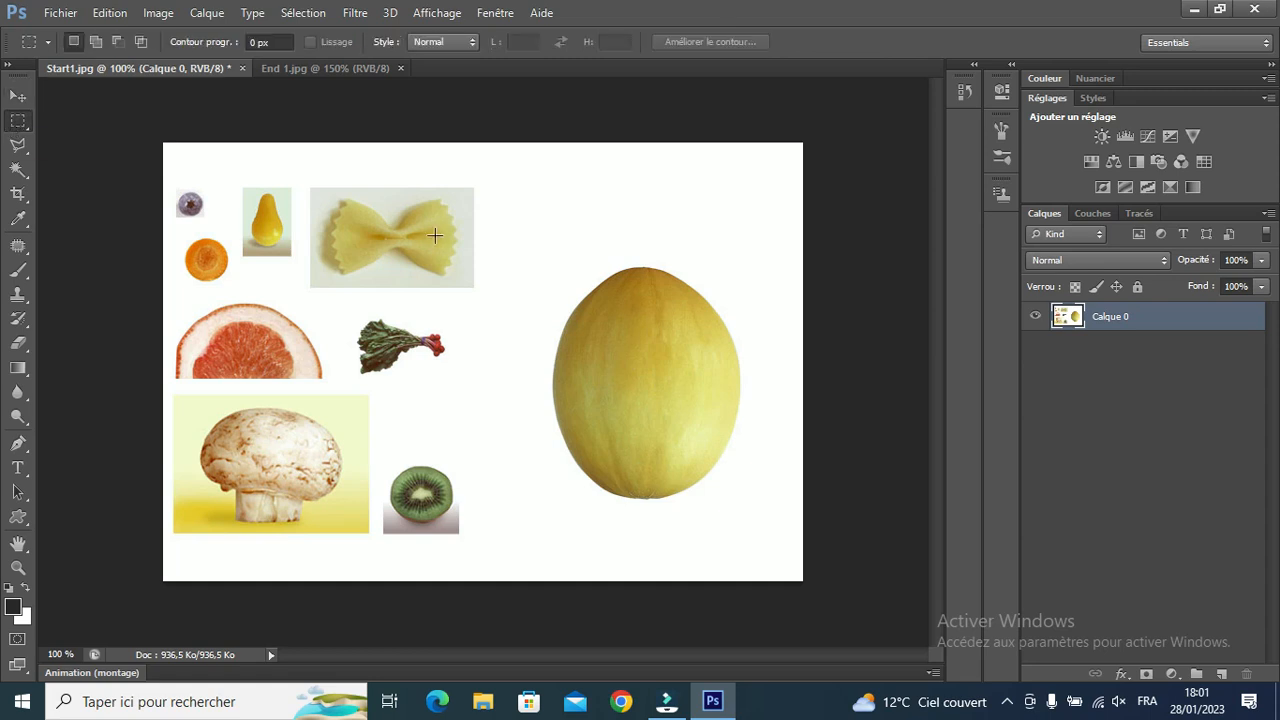
left_click_drag(538, 246, 753, 537)
key("ctrl+x")
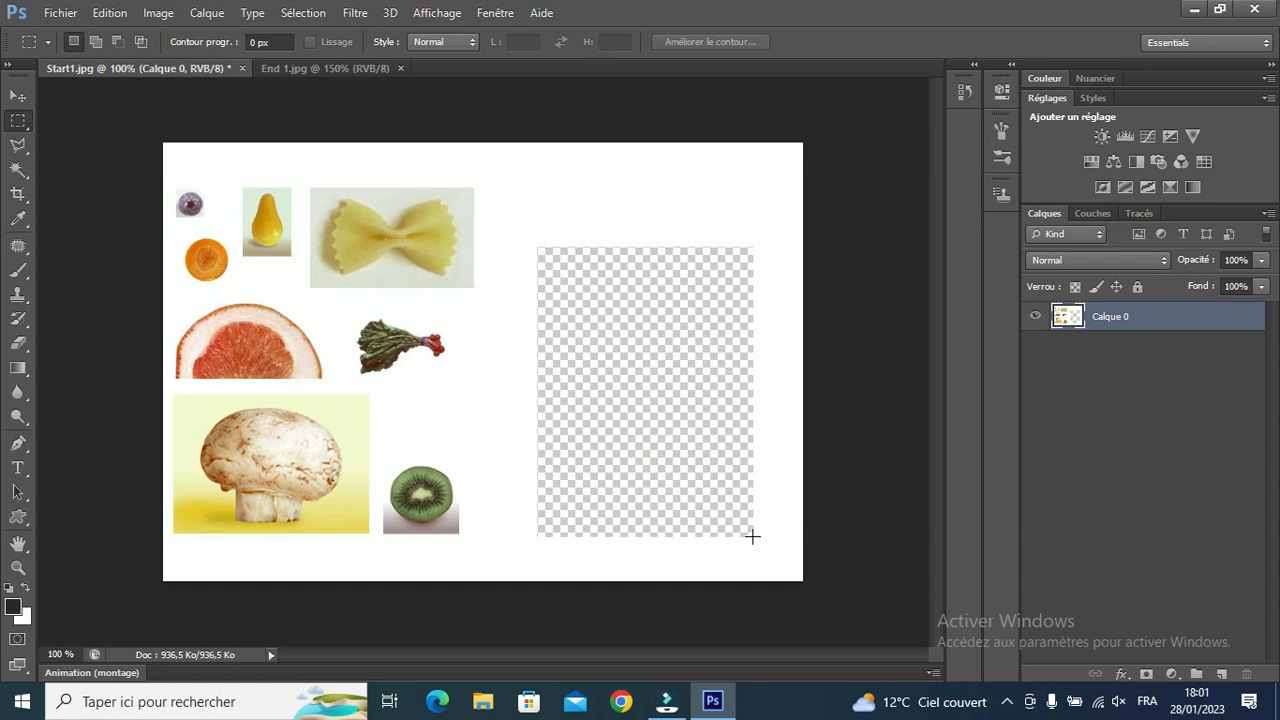
left_click(1221, 674)
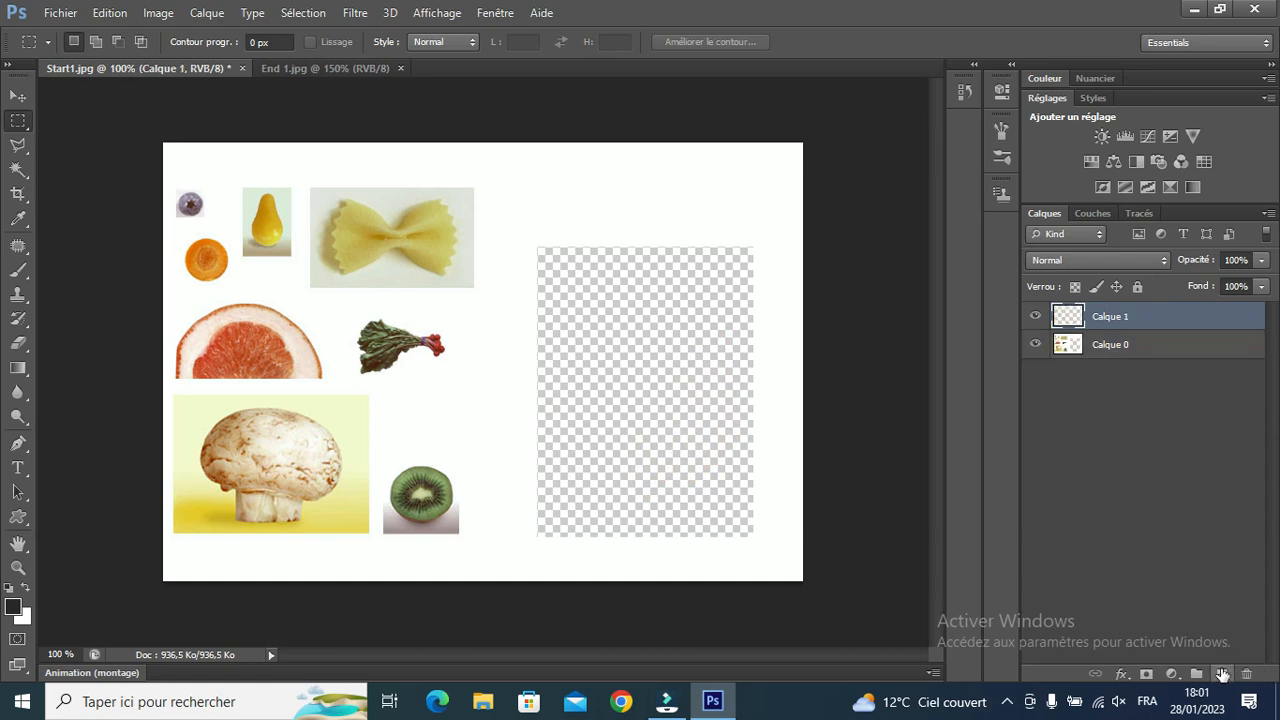
key("ctrl+v")
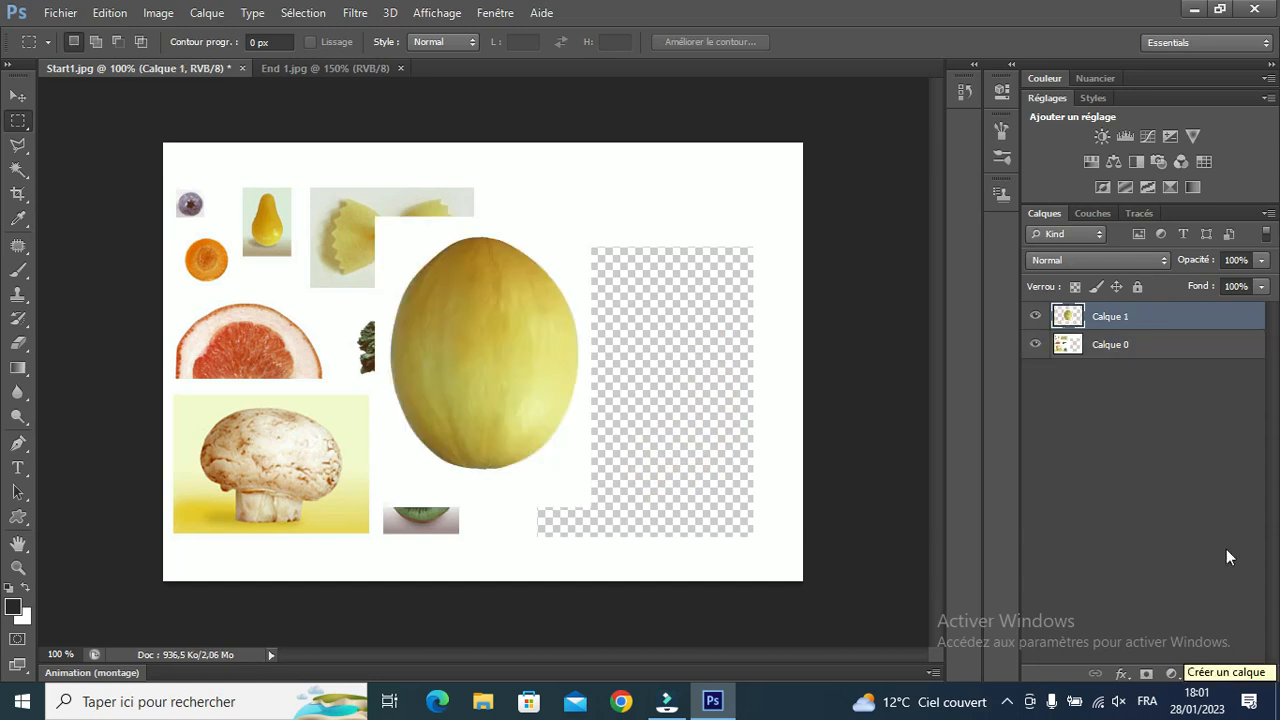
Hide Calque 0, delete the white background around the melon using the Magic Wand, and move the melon lower on the canvas.
left_click(1035, 346)
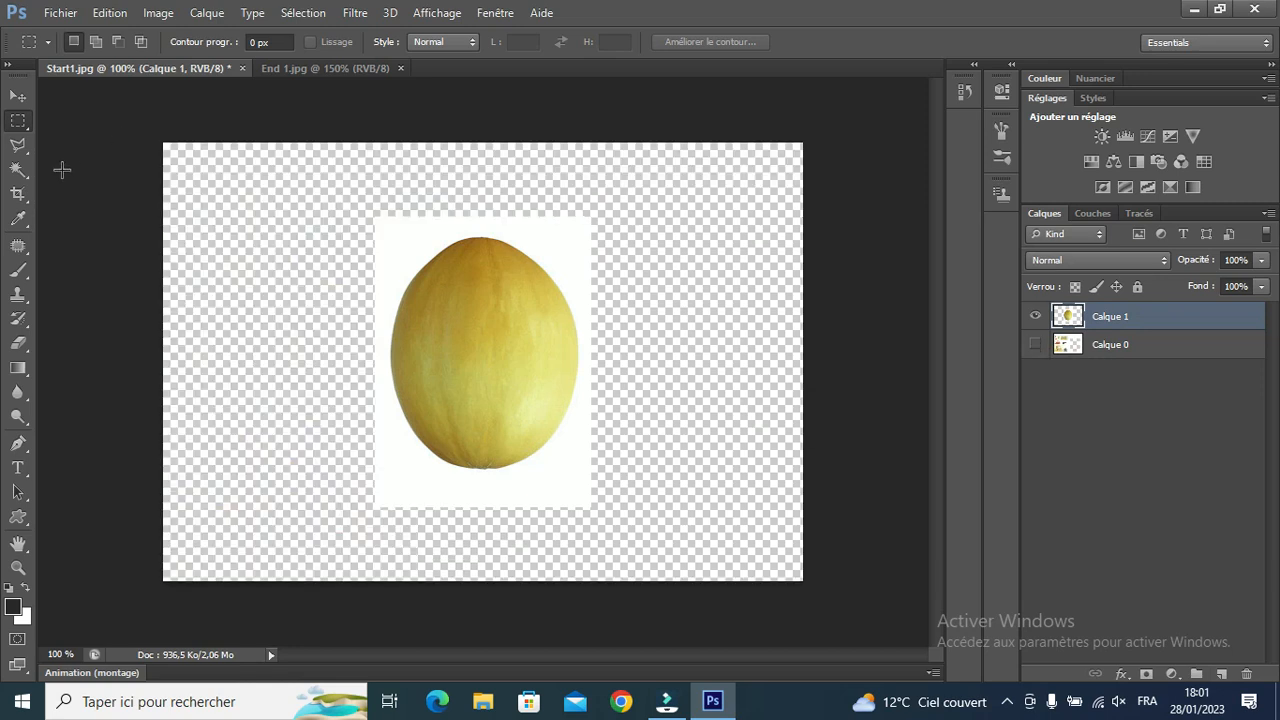
left_click(18, 170)
left_click(405, 248)
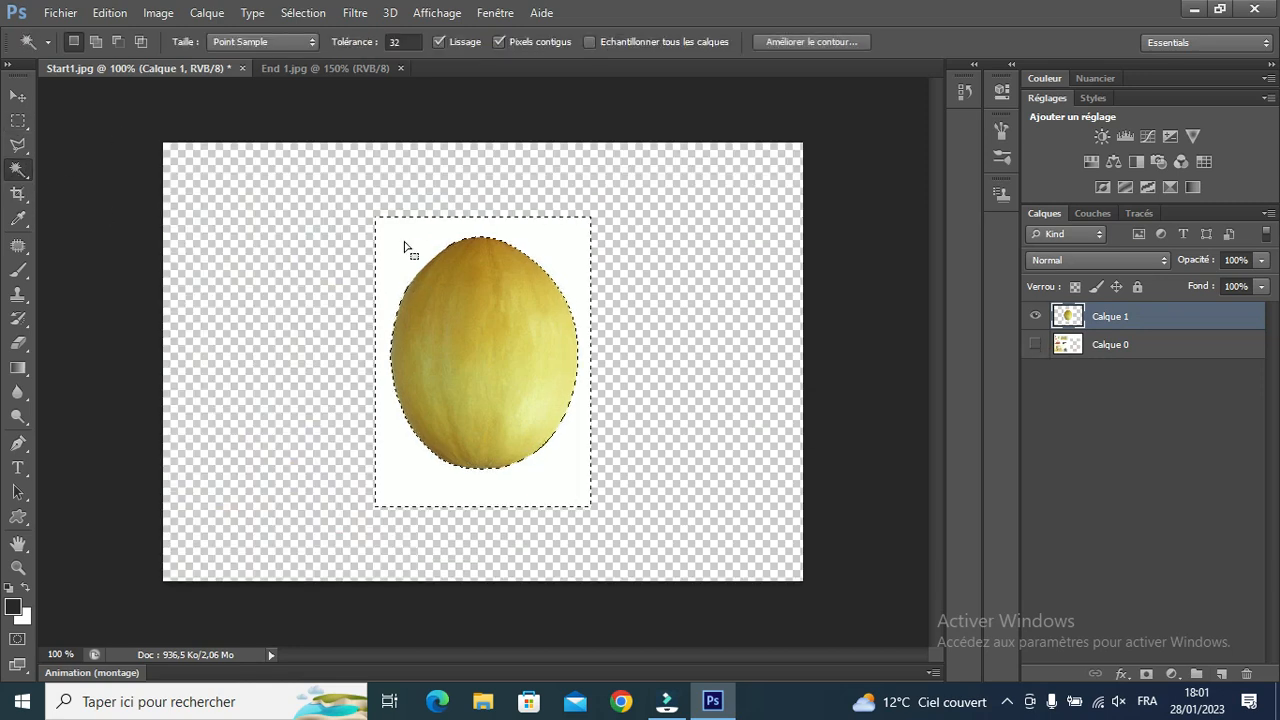
key("Delete")
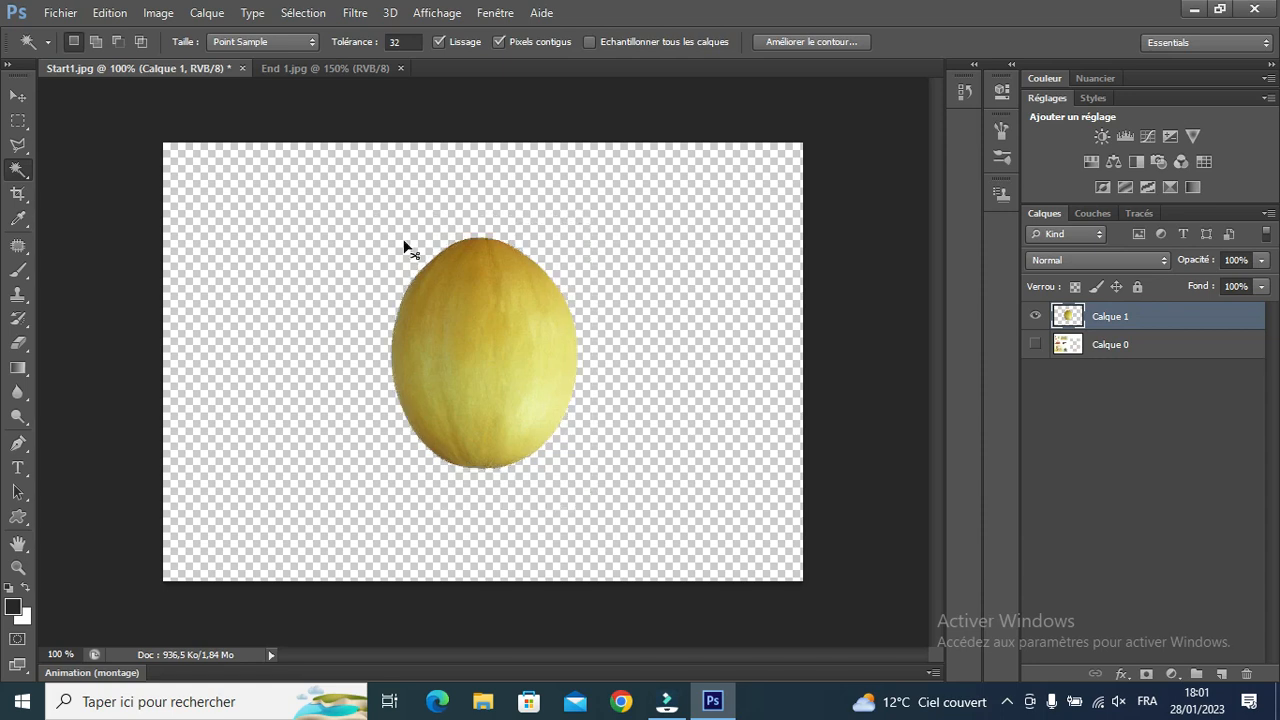
key("ctrl+d")
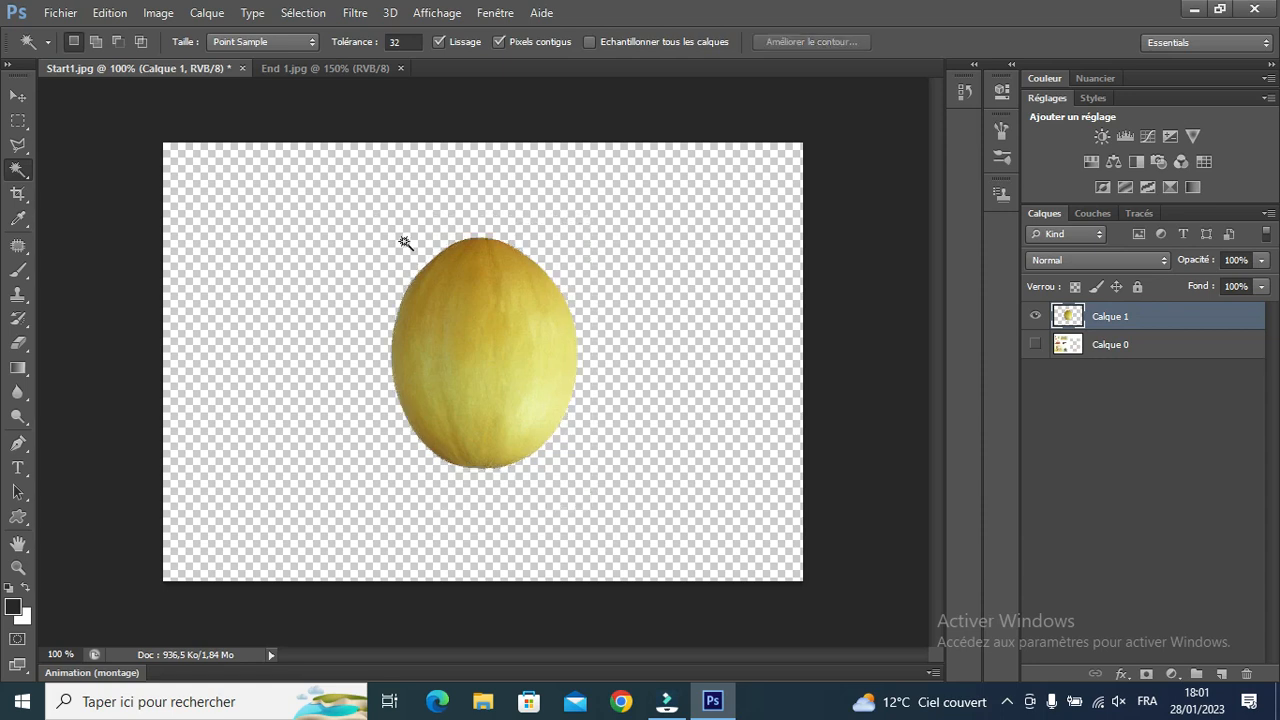
left_click(18, 96)
left_click_drag(475, 320, 476, 384)
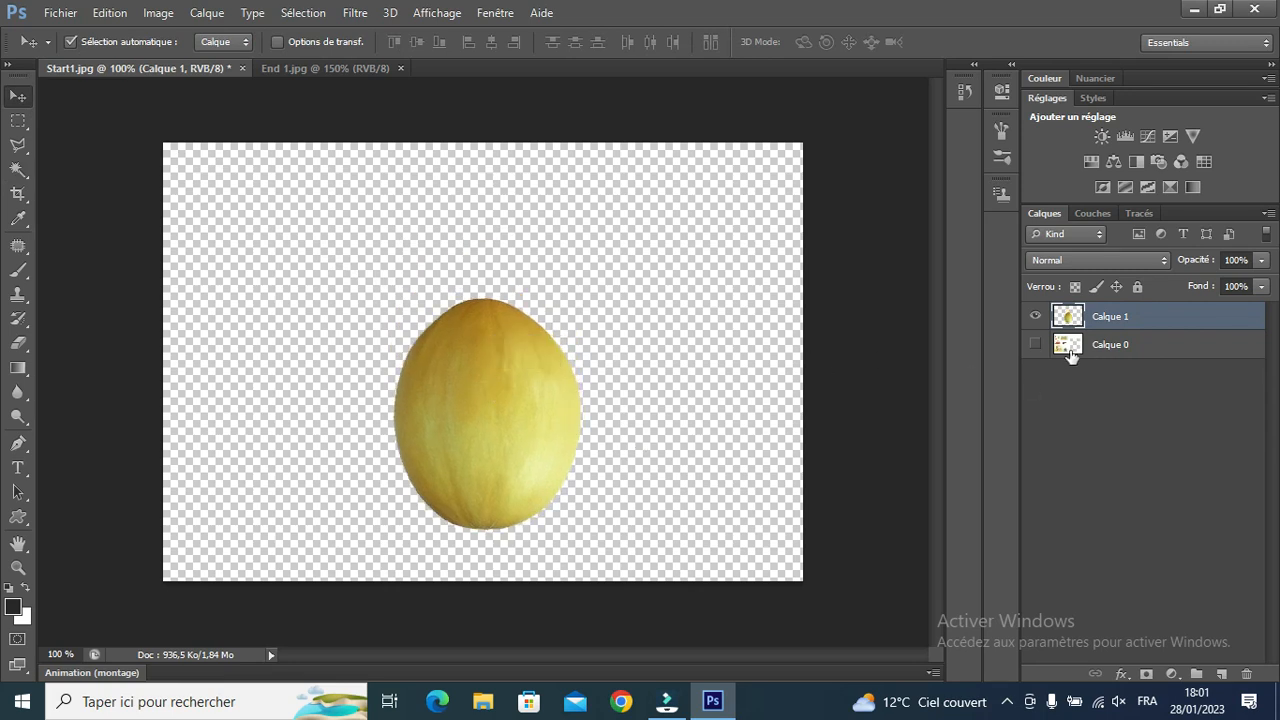
With the melon layer hidden, cut the bow-tie pasta out of Calque 0 and paste it onto a new layer.
left_click(1035, 344)
left_click(1035, 316)
left_click(1095, 346)
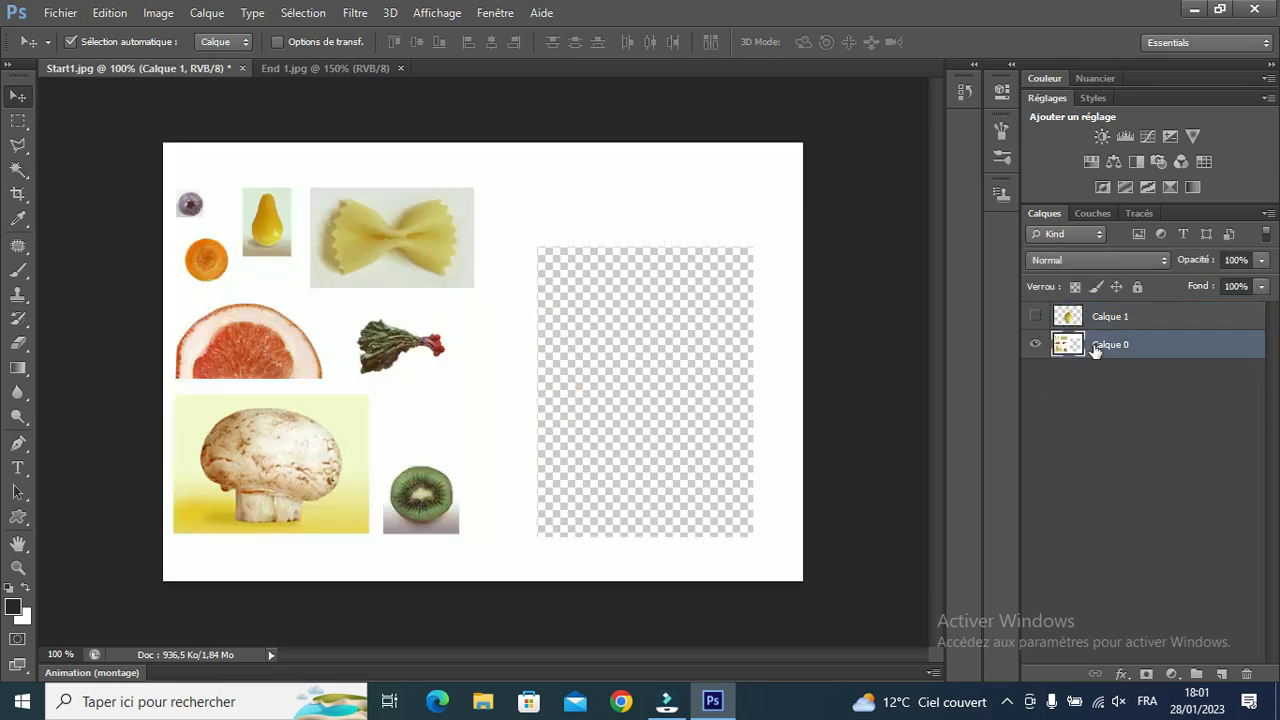
left_click(18, 120)
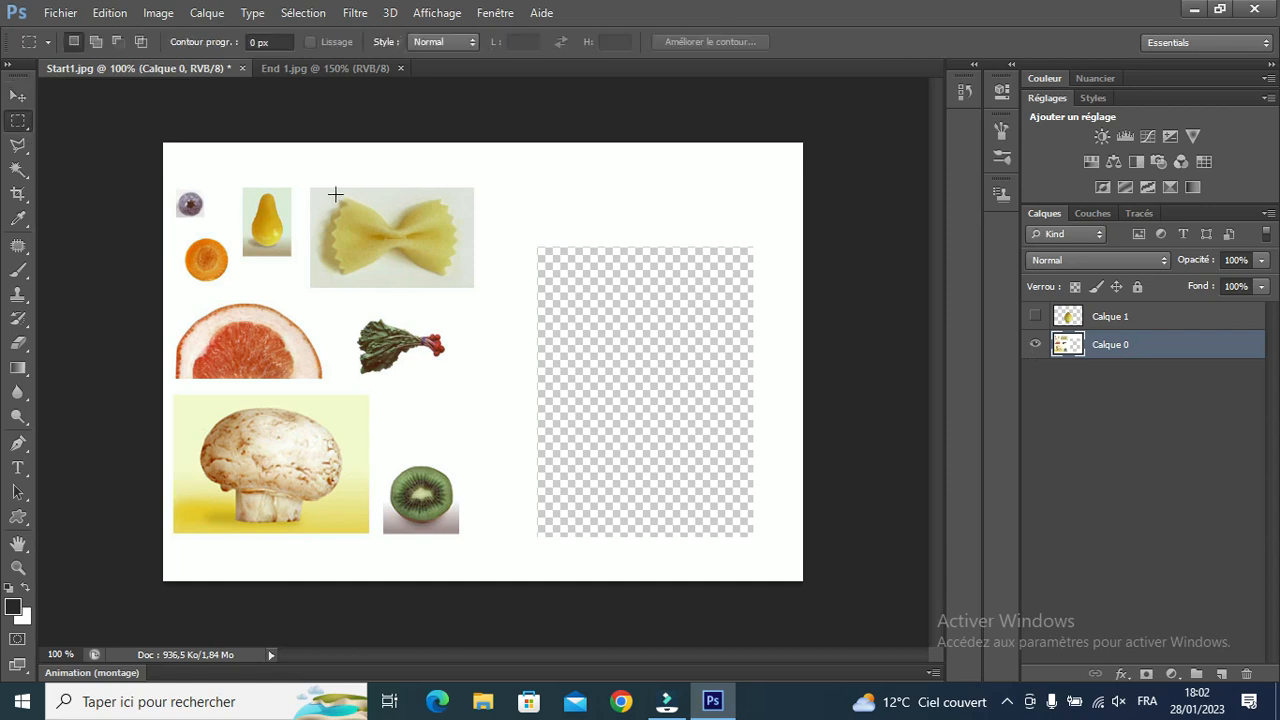
left_click_drag(311, 191, 476, 293)
key("ctrl+x")
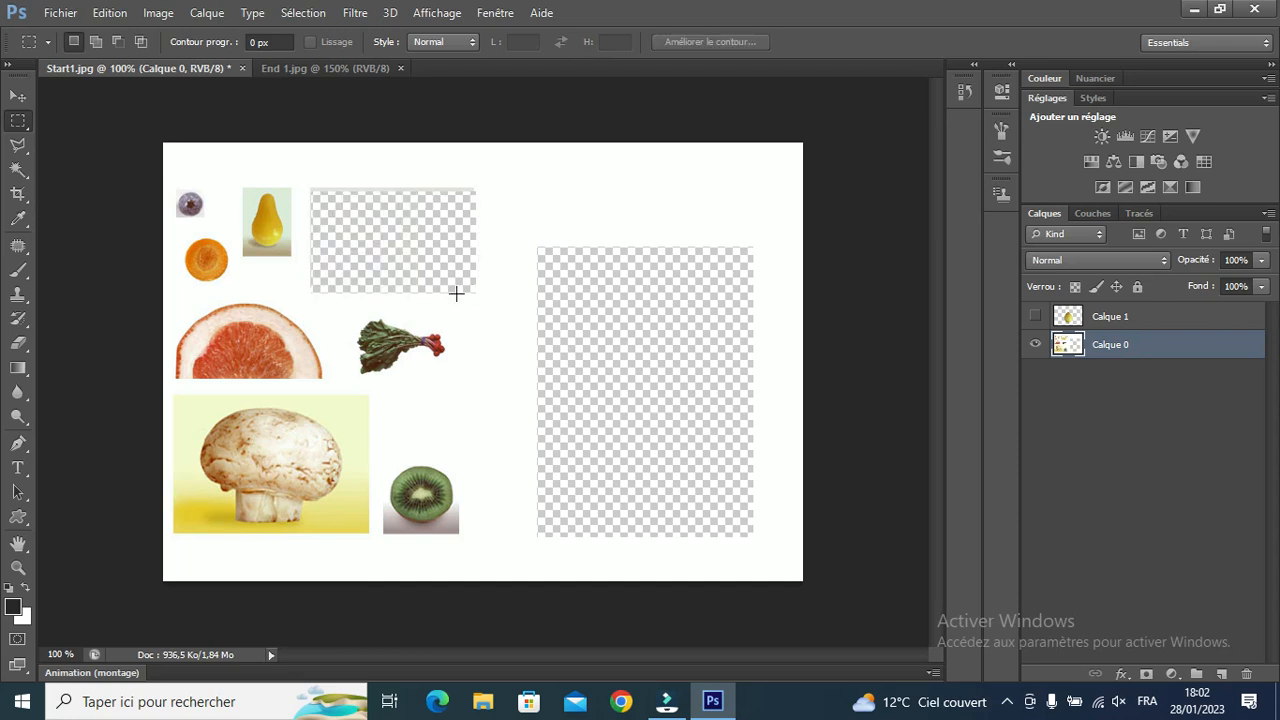
left_click(1220, 674)
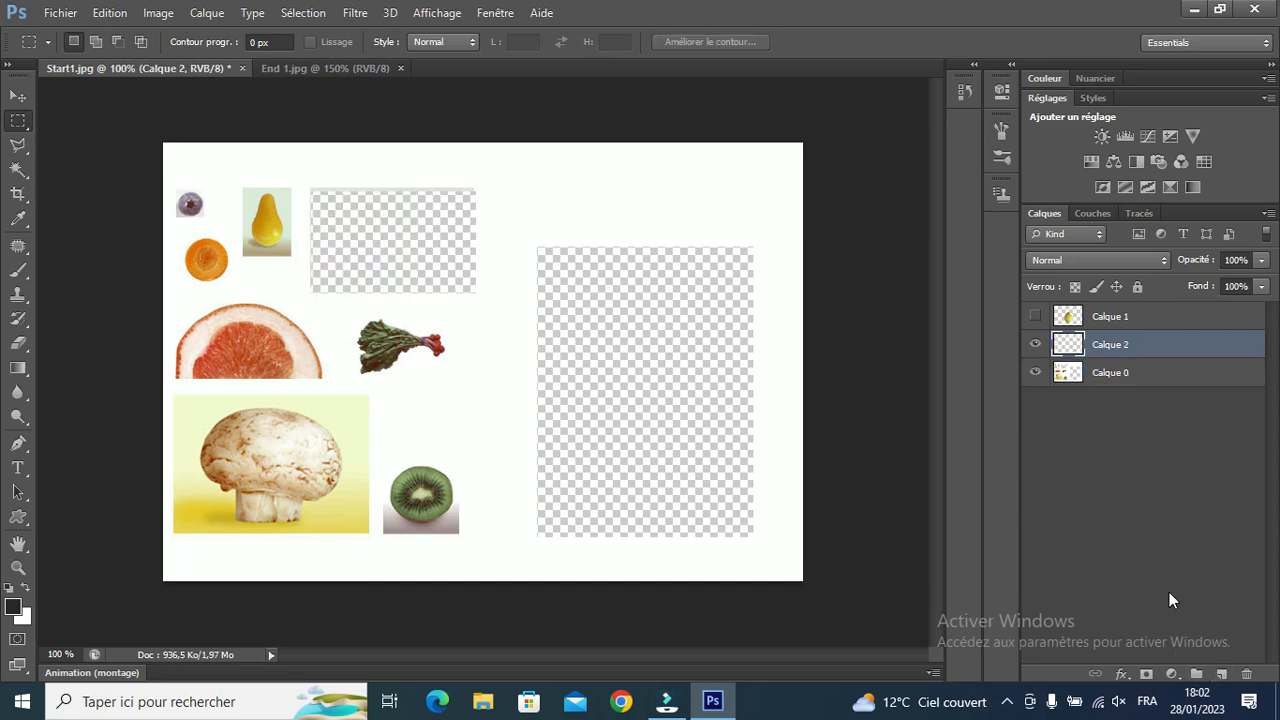
key("ctrl+v")
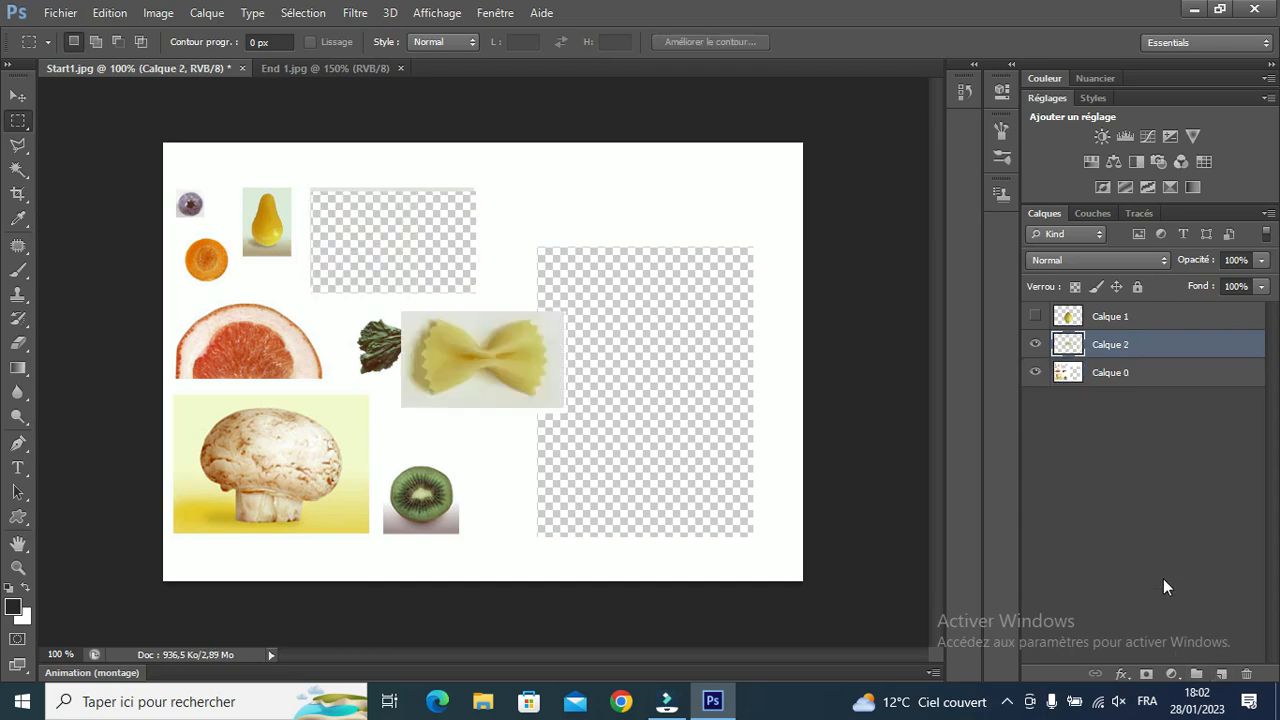
Hide Calque 0 and delete the background around the bow-tie pasta using the Magic Wand with a tolerance of 50.
left_click(1035, 373)
key("ctrl+plus")
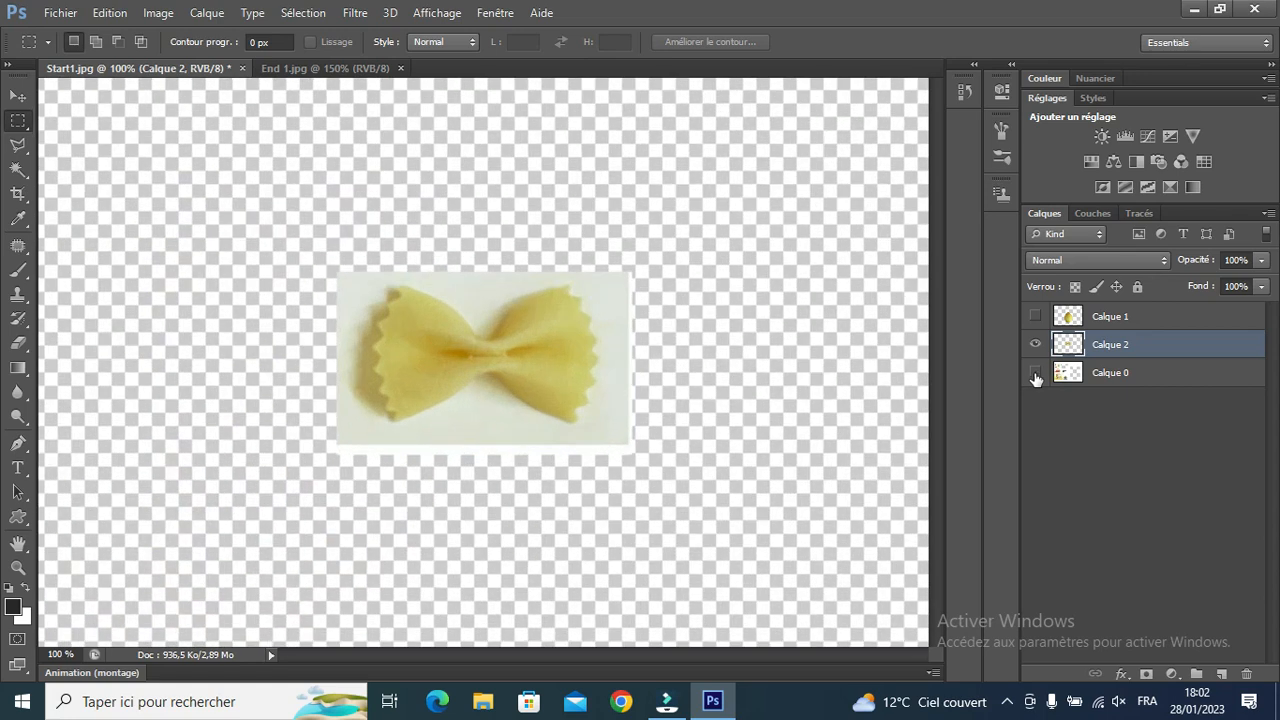
left_click(18, 170)
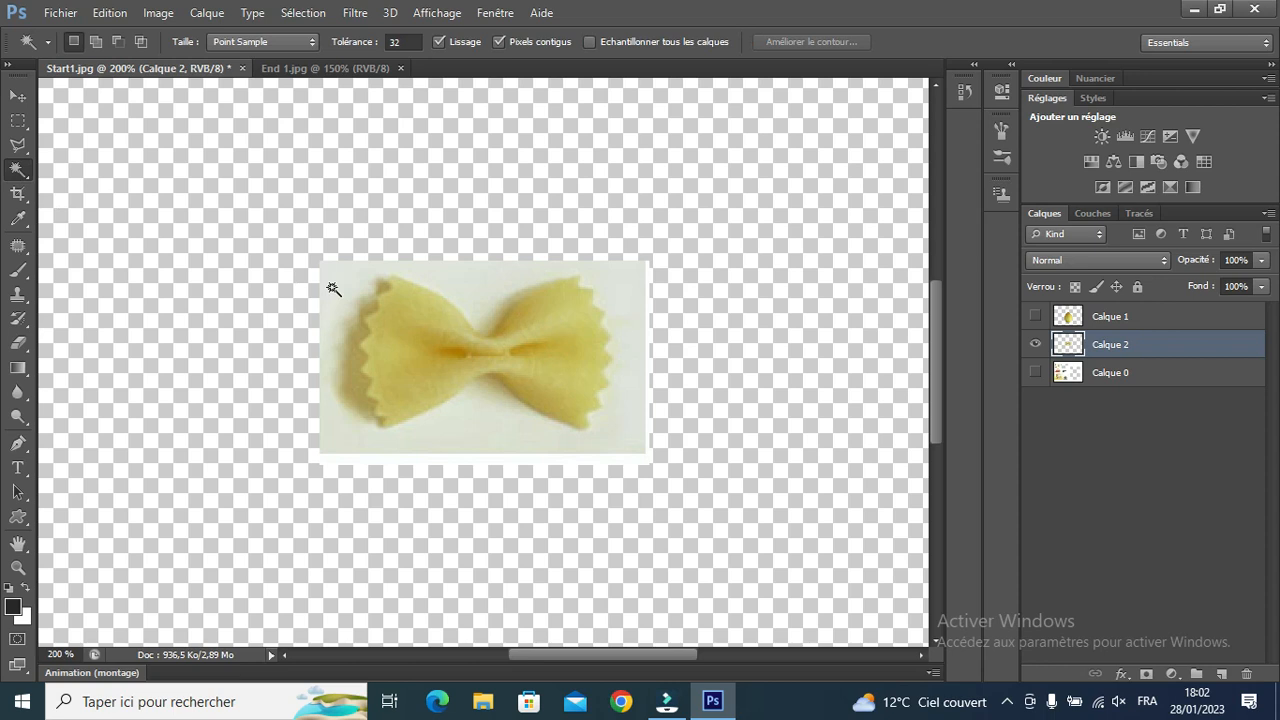
left_click(416, 42)
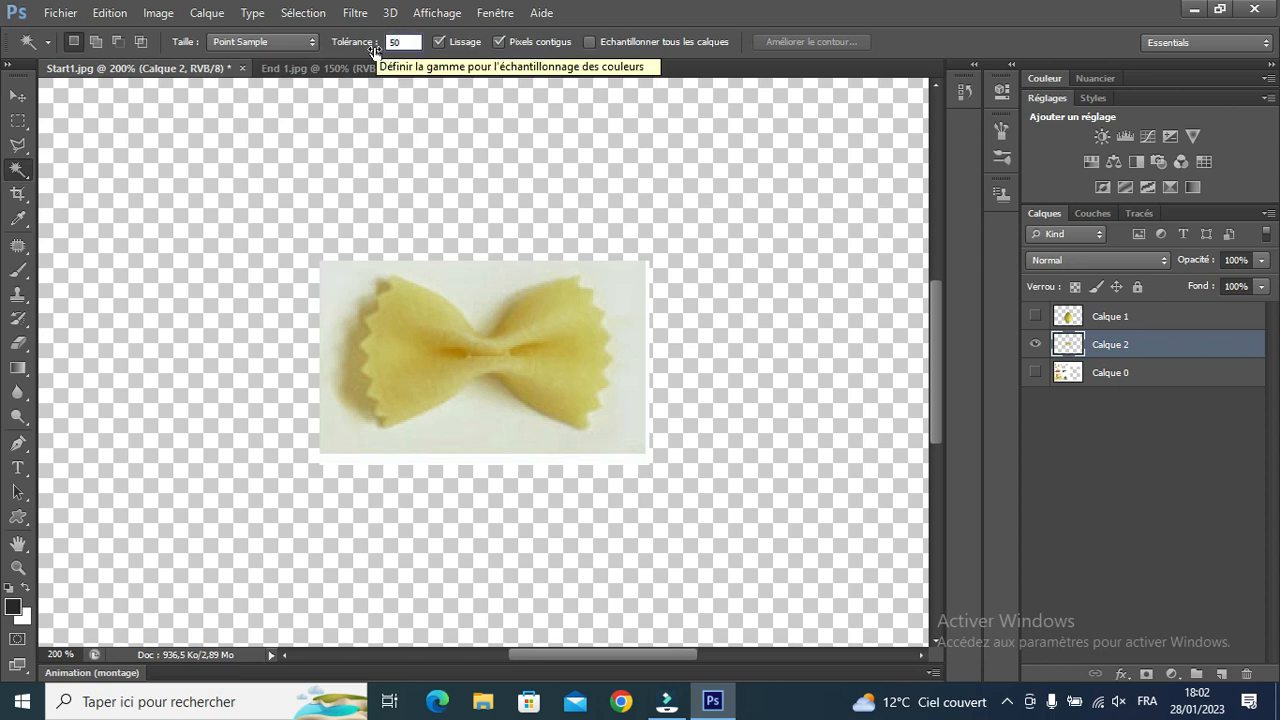
left_click(478, 287)
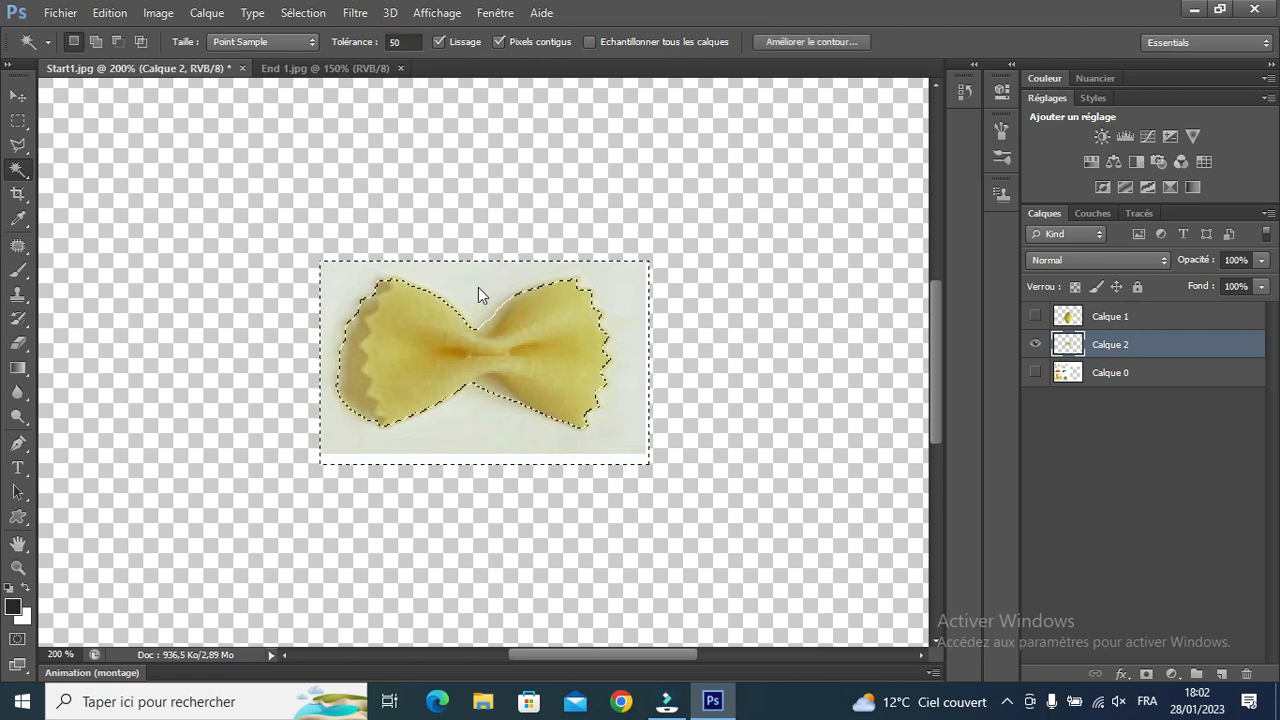
key("Delete")
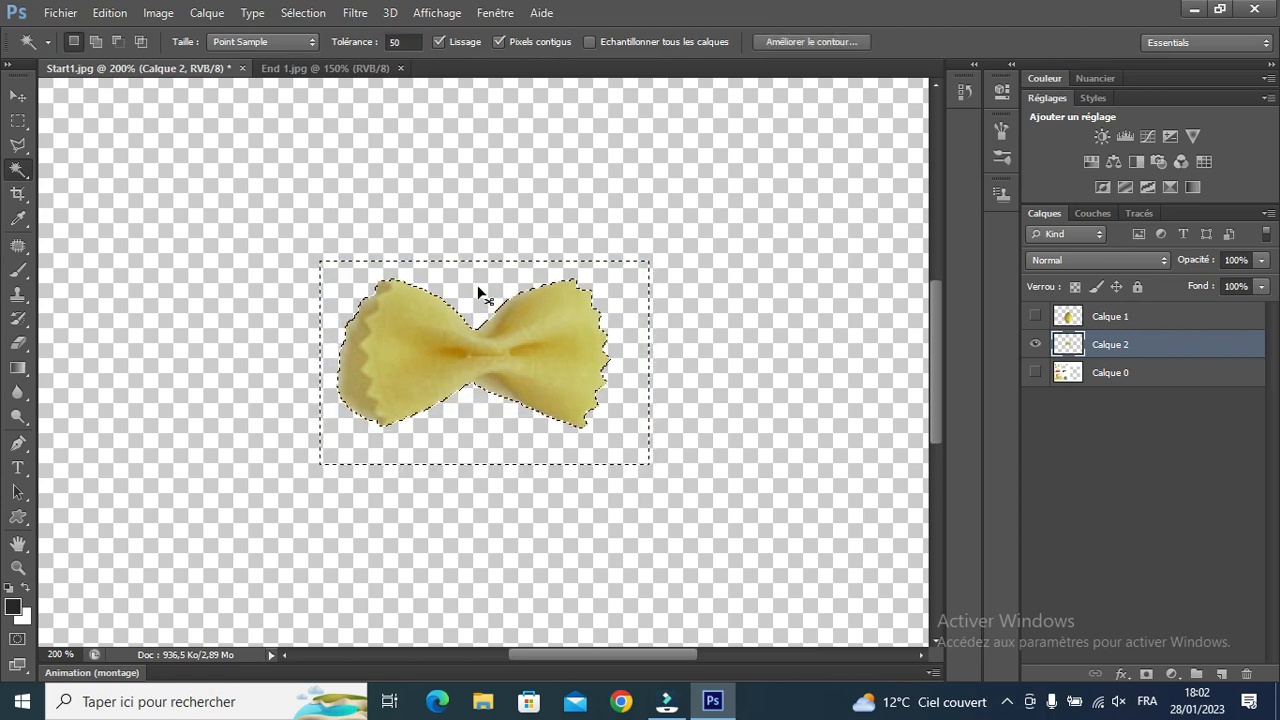
key("ctrl+d")
Erase the leftover shadow along the pasta's jagged left edge and around its central pinch with a 9 px hard Eraser.
key("ctrl+plus")
key("ctrl+plus")
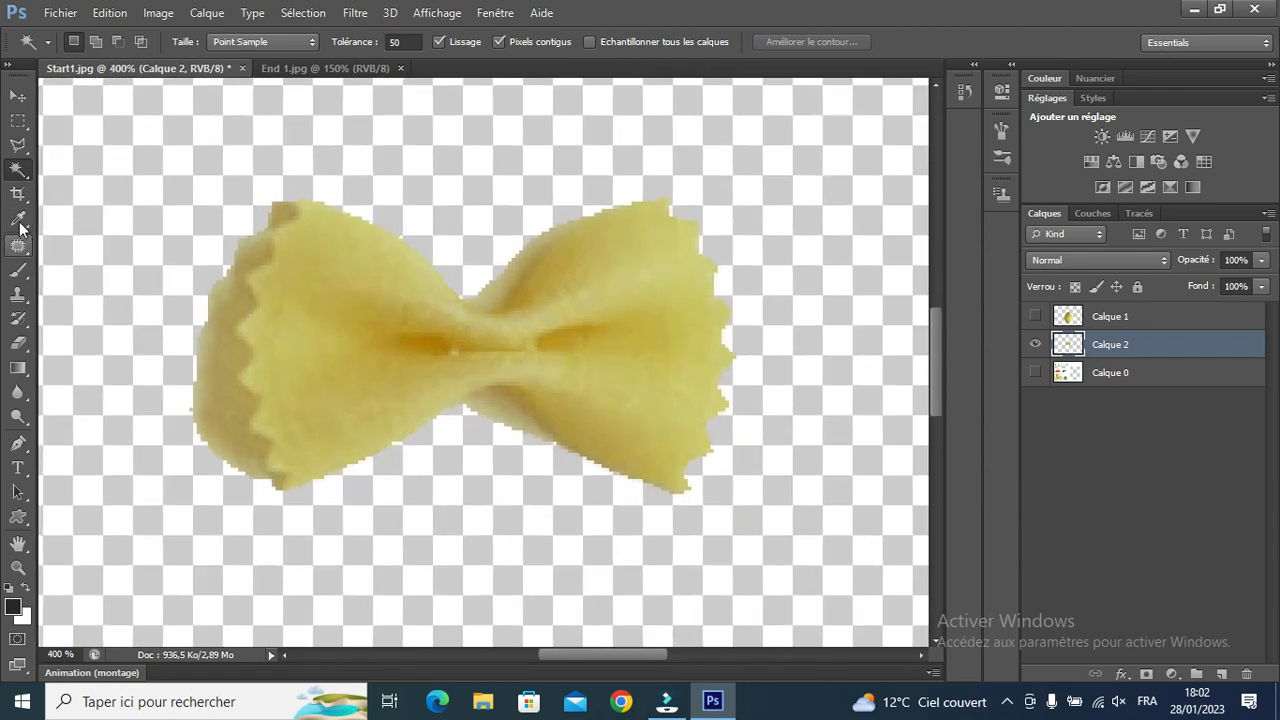
left_click(17, 343)
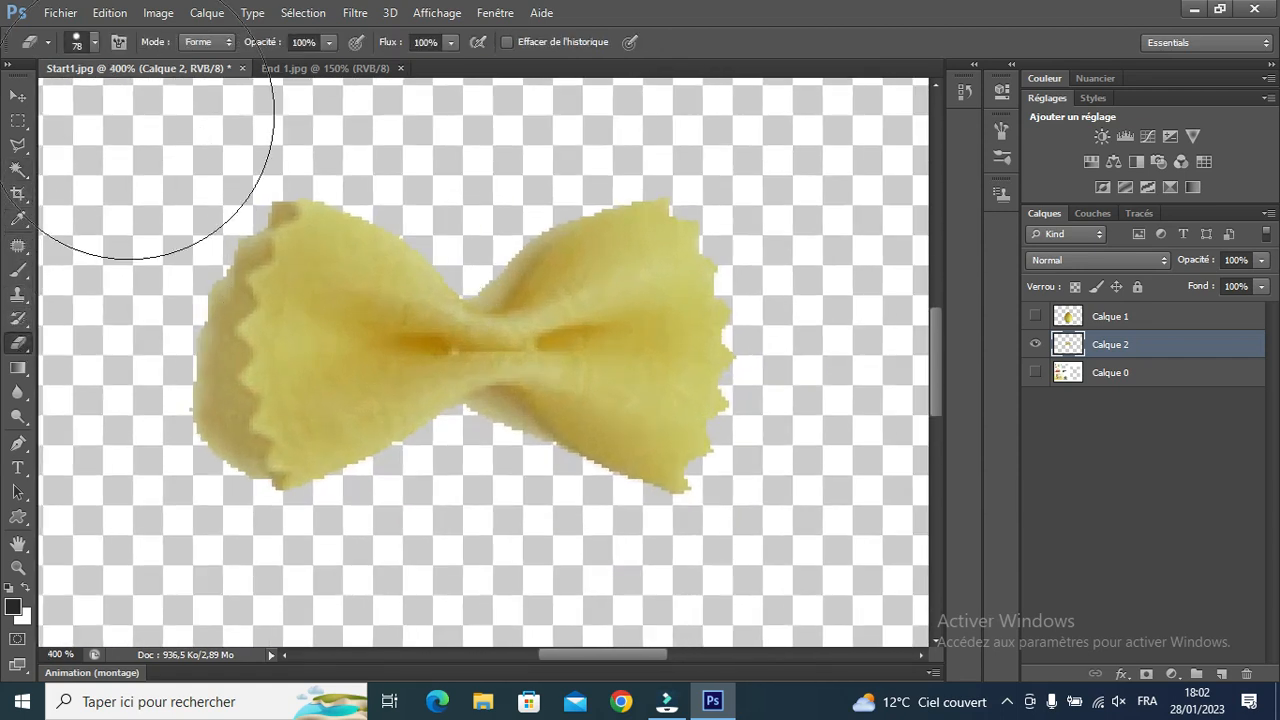
left_click(95, 45)
left_click_drag(47, 98, 36, 98)
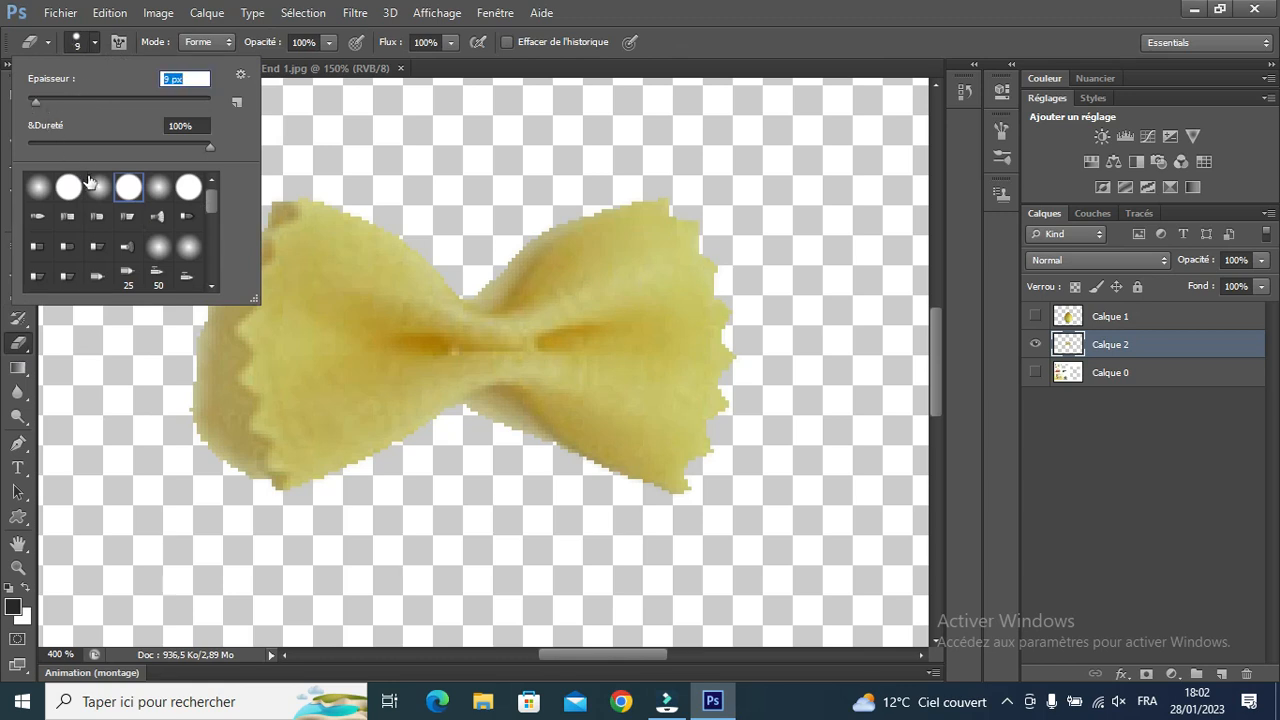
left_click(97, 43)
mouse_move(250, 247)
left_mouse_down()
mouse_move(231, 291)
mouse_move(231, 254)
mouse_move(206, 326)
mouse_move(228, 354)
mouse_move(217, 343)
mouse_move(200, 363)
mouse_move(231, 400)
mouse_move(222, 386)
mouse_move(203, 397)
mouse_move(209, 426)
mouse_move(226, 451)
mouse_move(249, 446)
mouse_move(234, 423)
mouse_move(243, 471)
mouse_move(269, 486)
mouse_move(257, 483)
left_mouse_up()
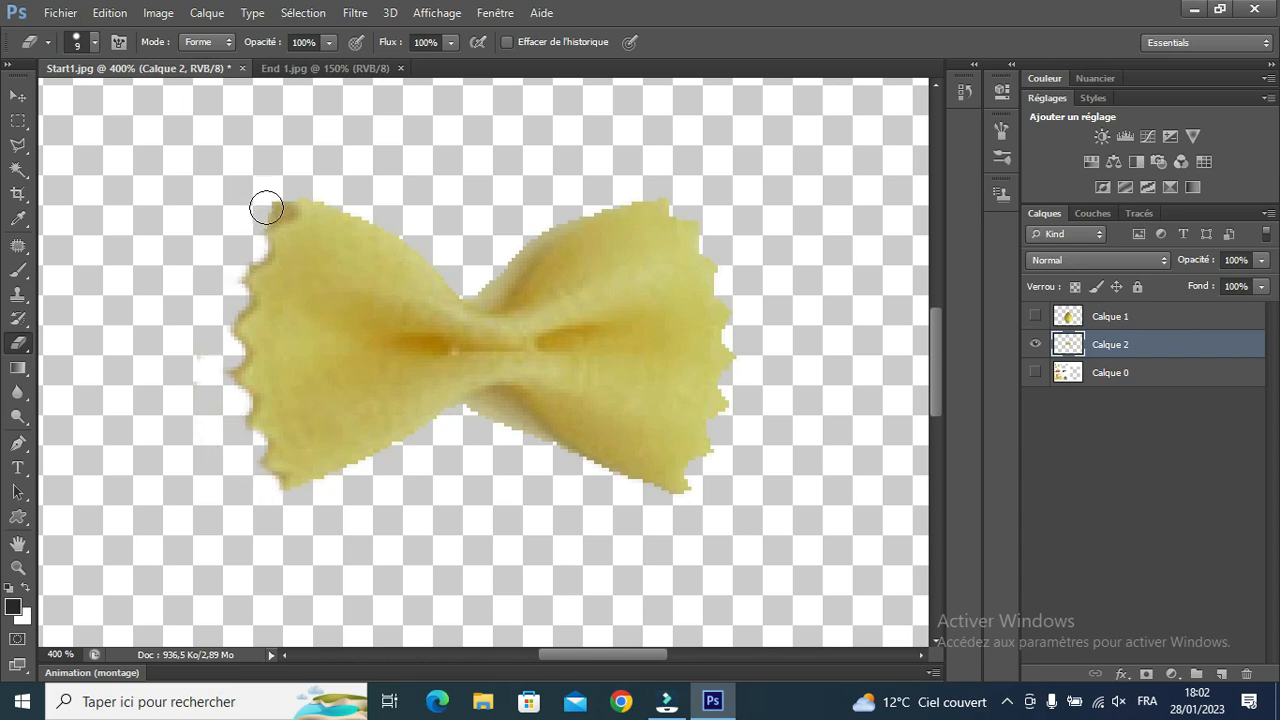
left_click(278, 204)
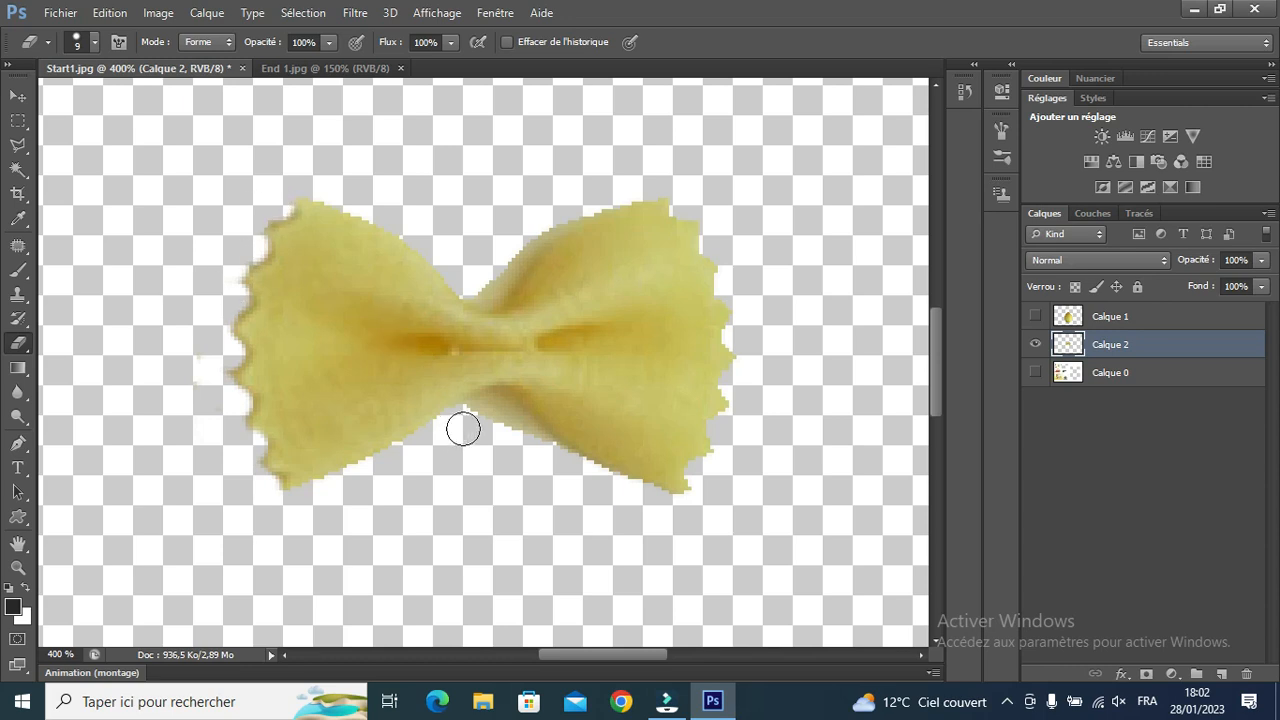
mouse_move(478, 414)
left_mouse_down()
mouse_move(491, 406)
mouse_move(538, 448)
left_mouse_up()
mouse_move(475, 281)
left_mouse_down()
mouse_move(523, 240)
mouse_move(506, 251)
left_mouse_up()
Show the melon layer, center the bow-tie pasta at the melon's base and stack the pasta layer above it.
left_click(15, 96)
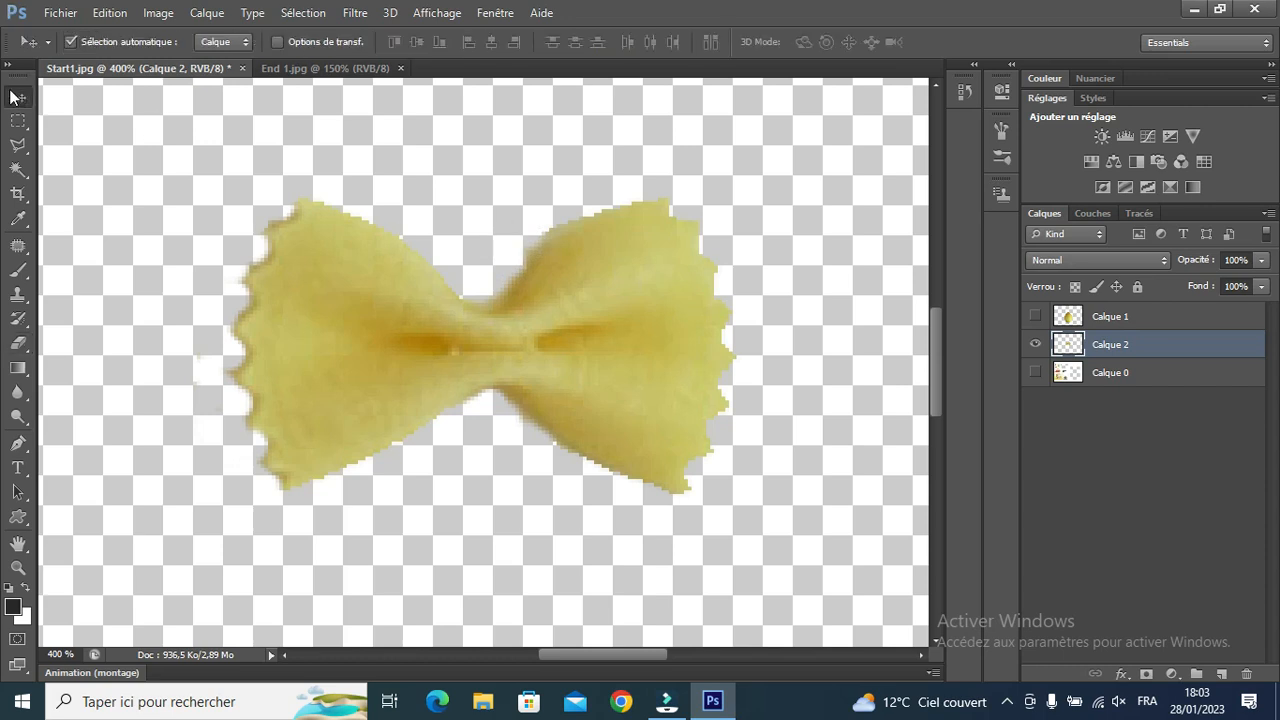
key("ctrl+minus")
key("ctrl+minus")
key("ctrl+minus")
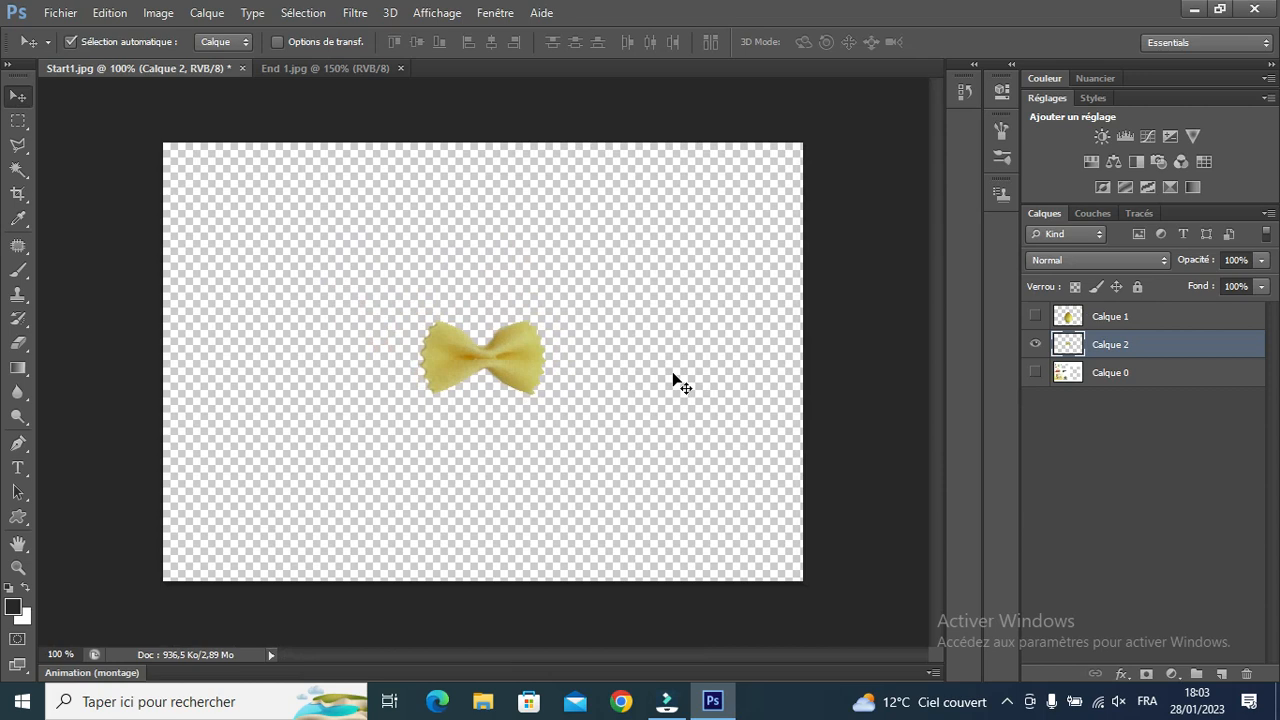
left_click_drag(524, 335, 500, 505)
left_click(1036, 373)
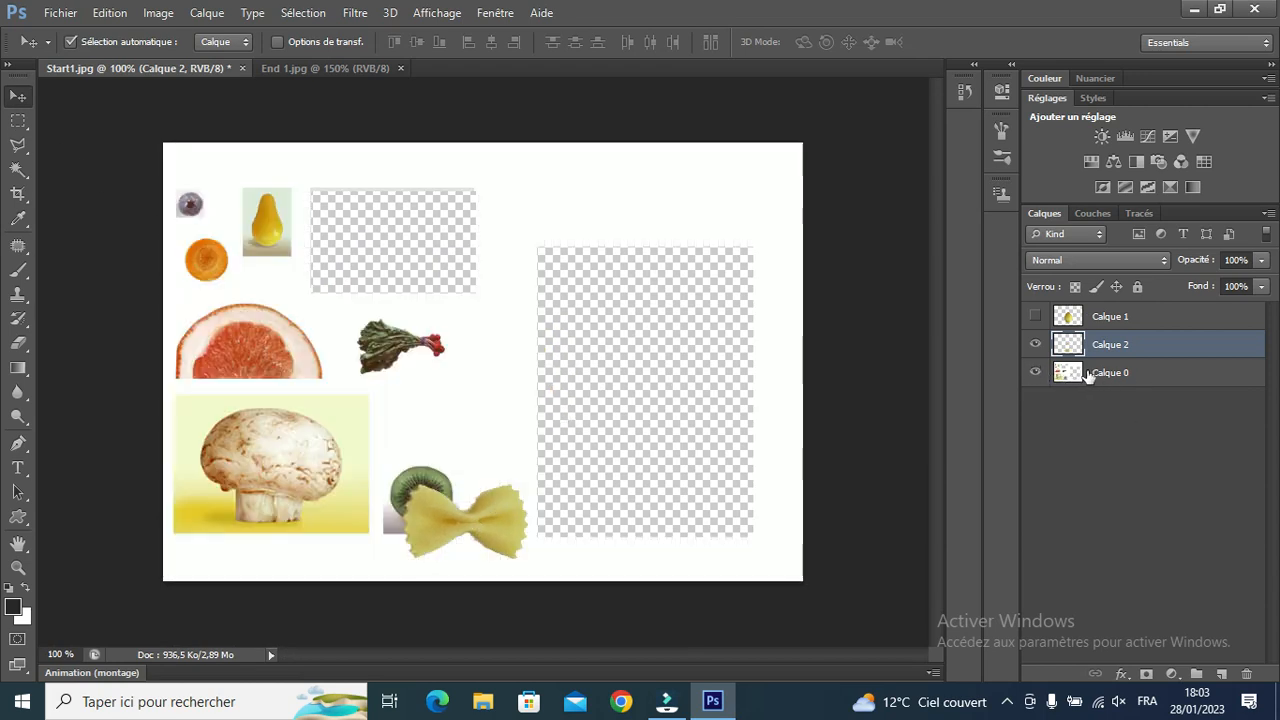
left_click(1036, 373)
left_click(1036, 316)
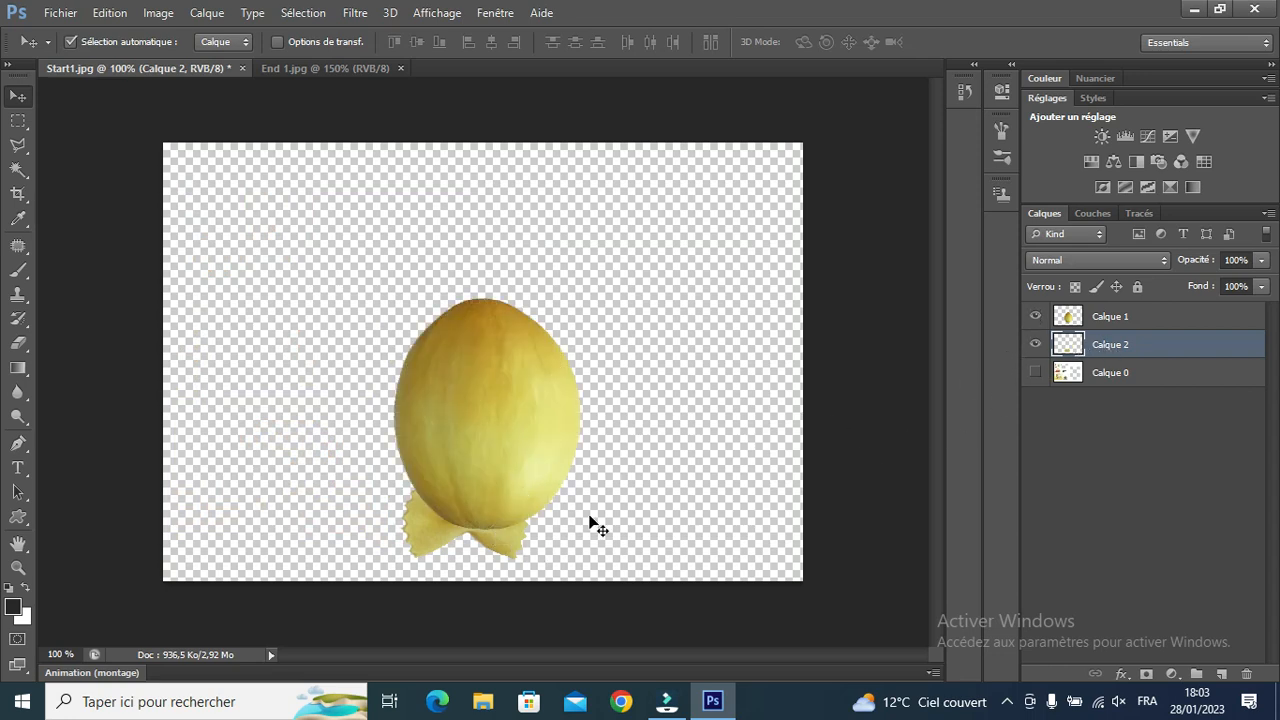
left_click_drag(508, 543, 533, 543)
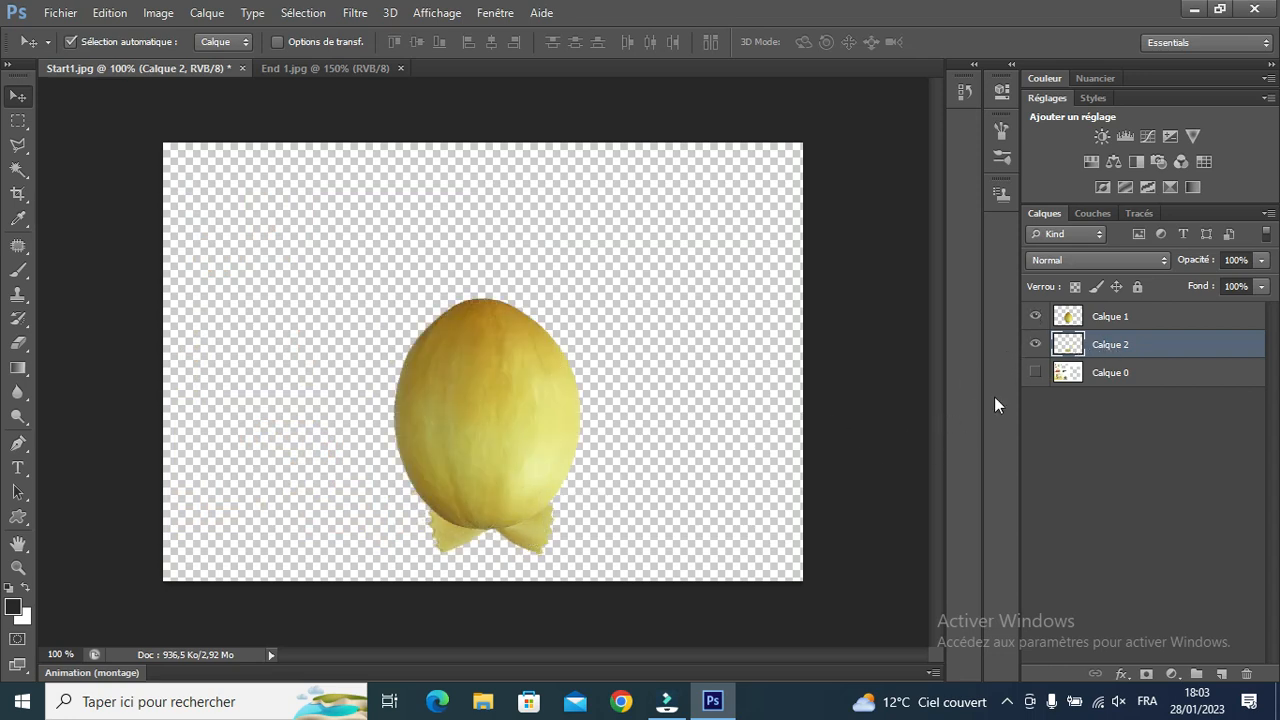
left_click_drag(1119, 348, 1130, 316)
left_click_drag(490, 527, 491, 533)
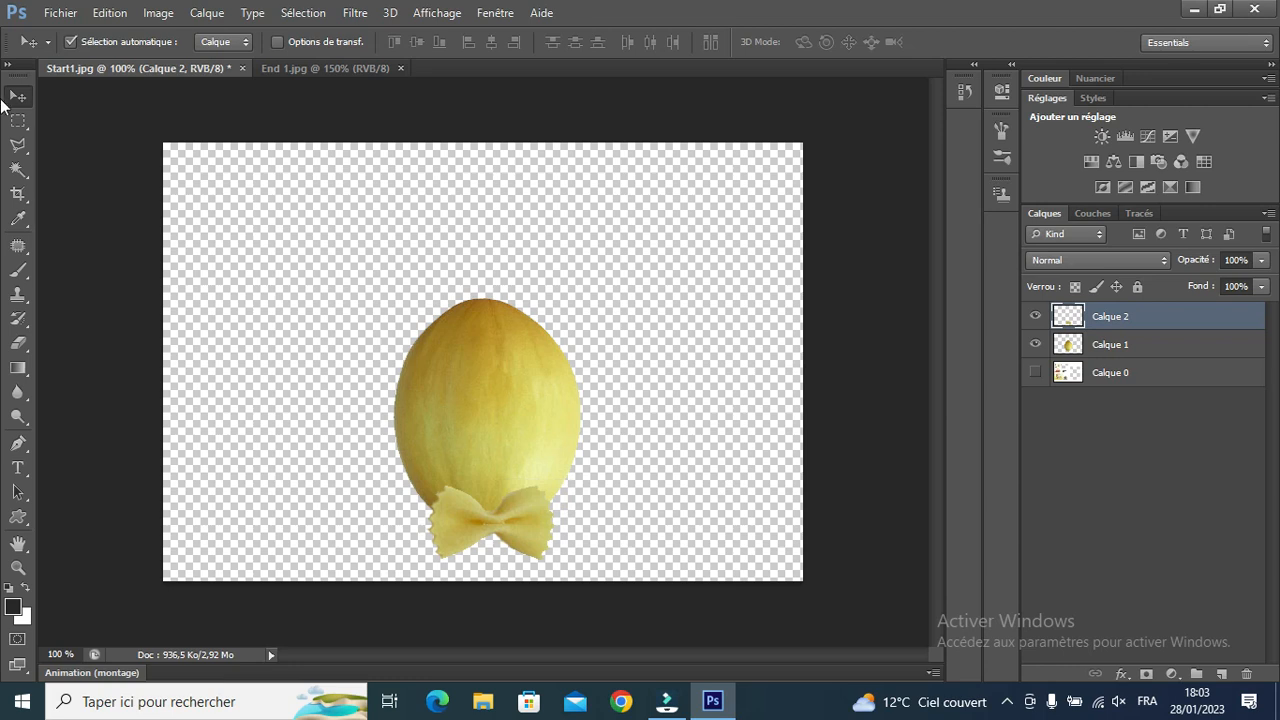
Squash the bow-tie pasta's height to about 64.63% with a free transform and nudge it up against the melon.
left_click(108, 13)
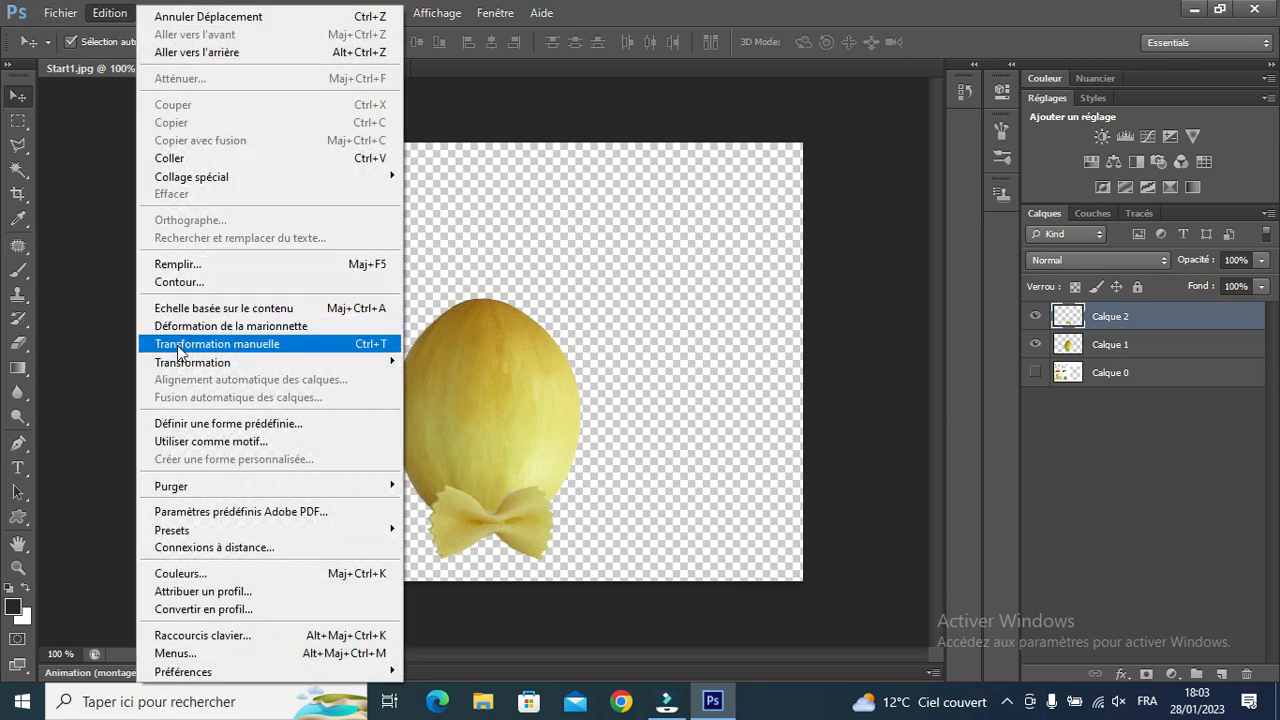
left_click(180, 345)
left_click_drag(489, 484, 489, 512)
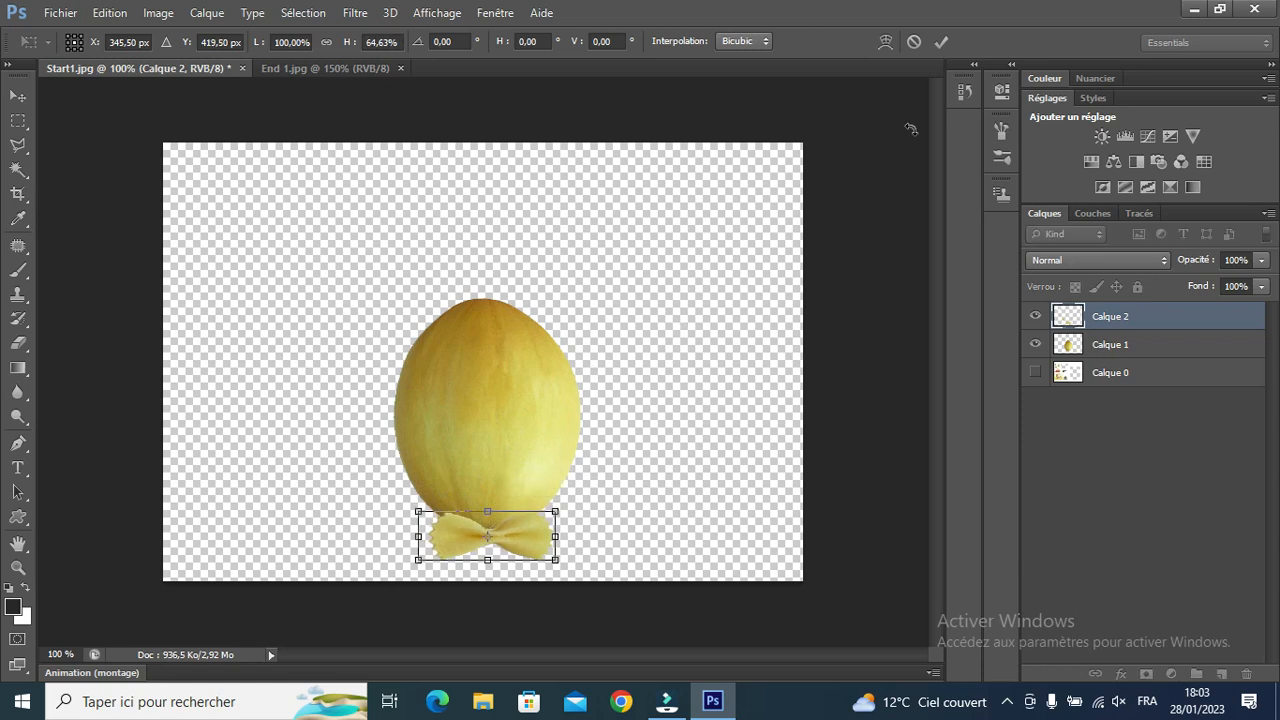
left_click(943, 41)
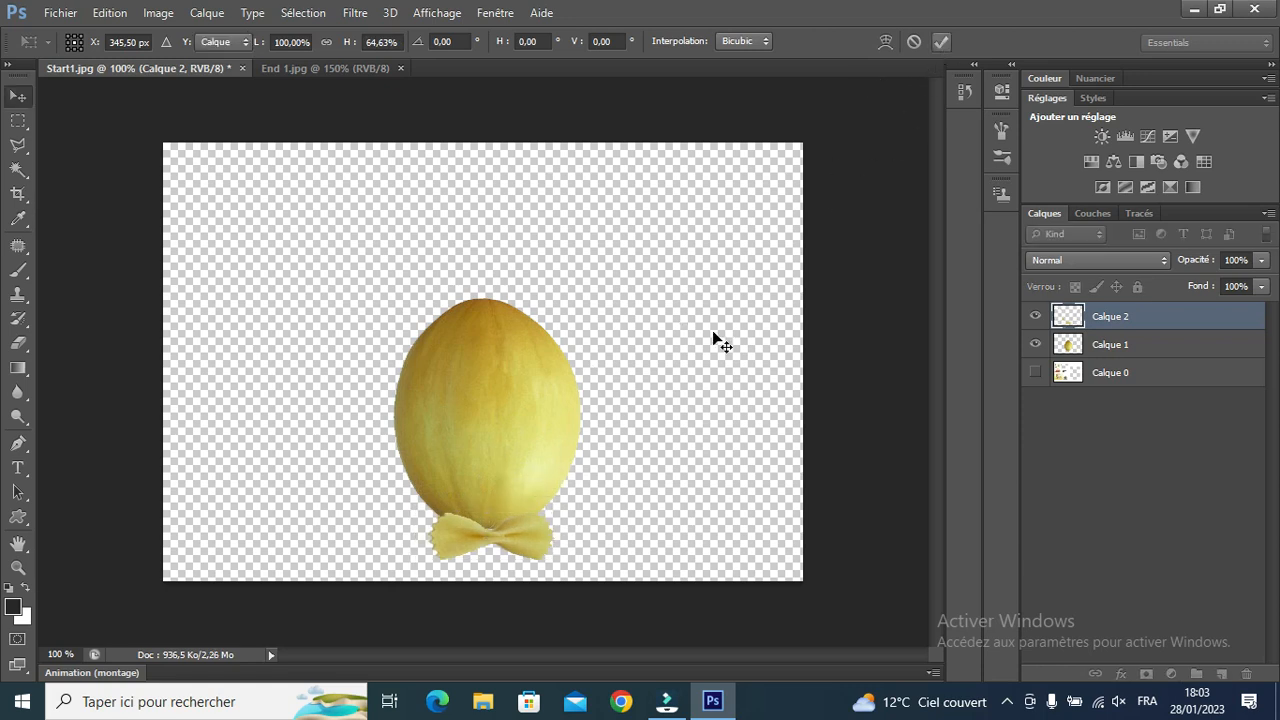
left_click_drag(511, 530, 512, 528)
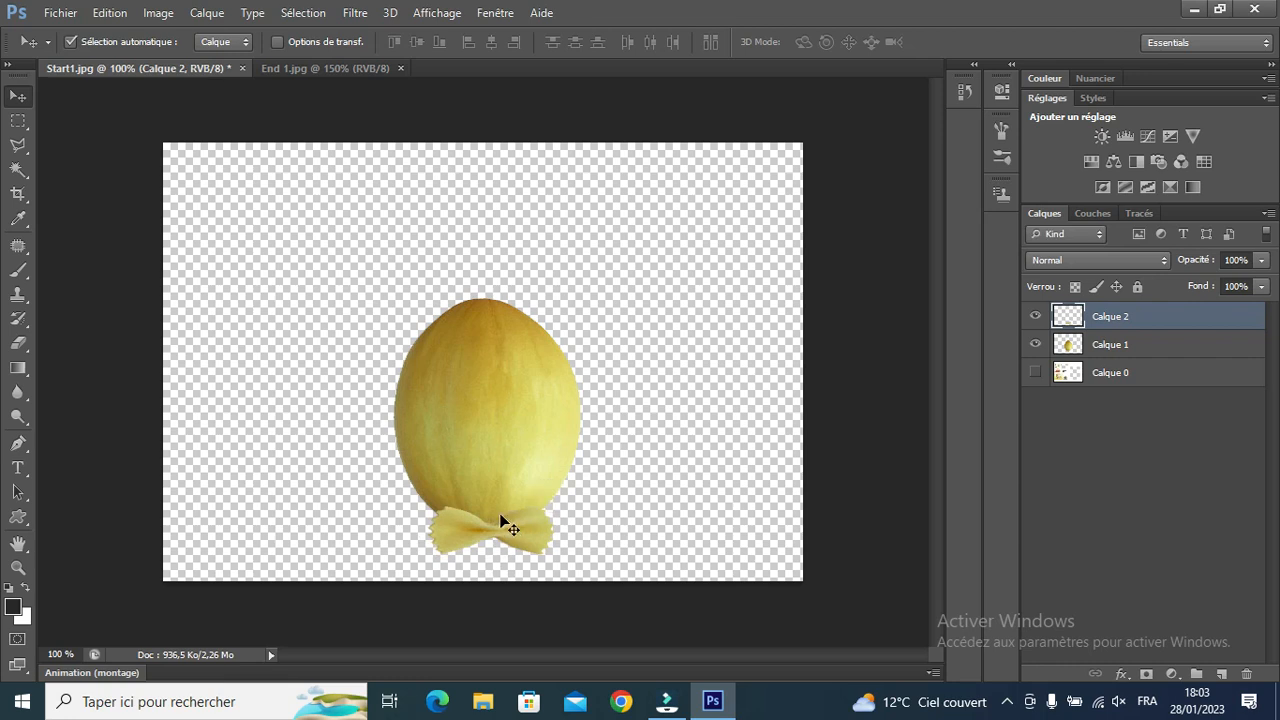
Show only Calque 0, cut the mushroom out with a rectangular marquee and paste it onto a new layer.
left_click(1035, 344)
left_click(1035, 316)
left_click(1035, 372)
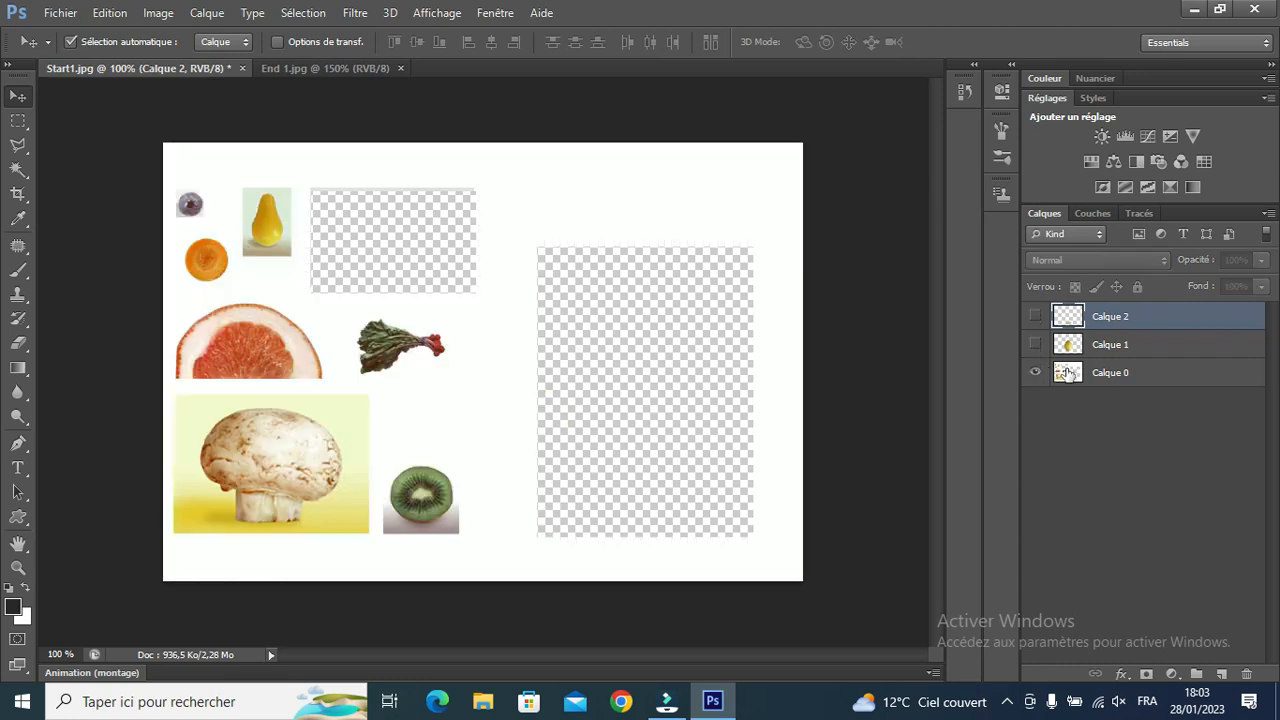
left_click(1110, 372)
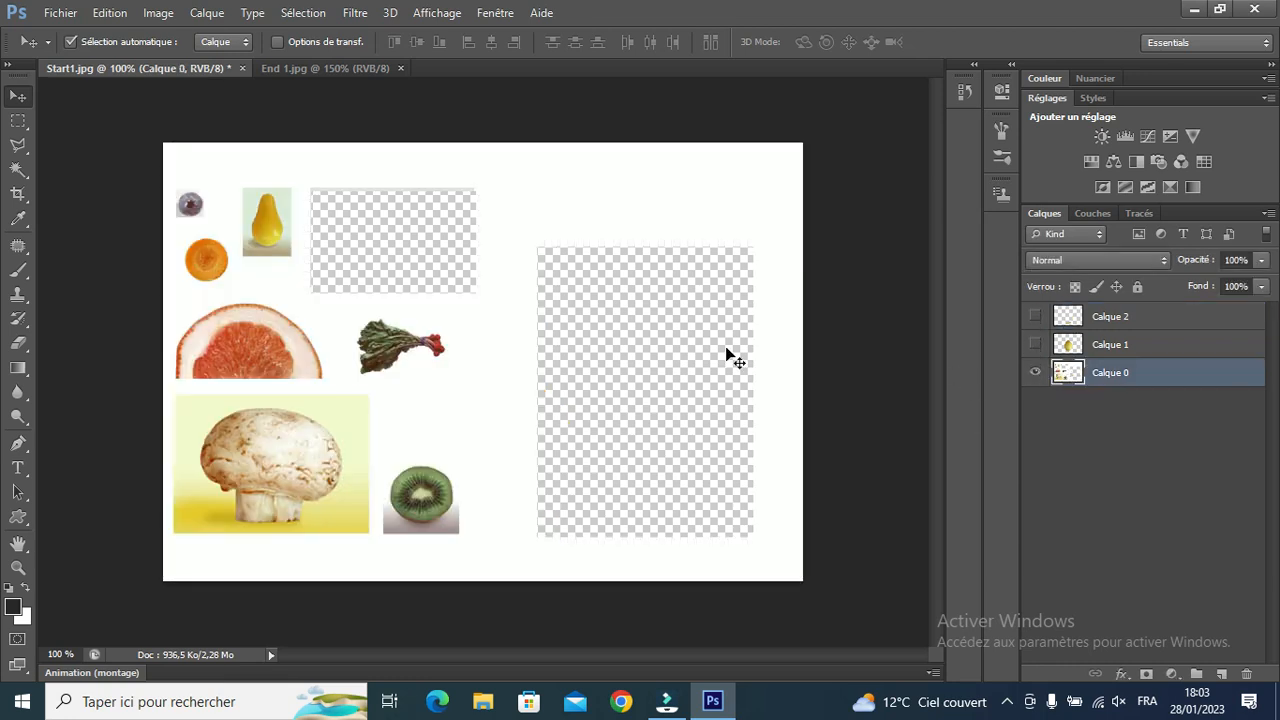
left_click(18, 121)
left_click_drag(186, 397, 369, 538)
key("ctrl+x")
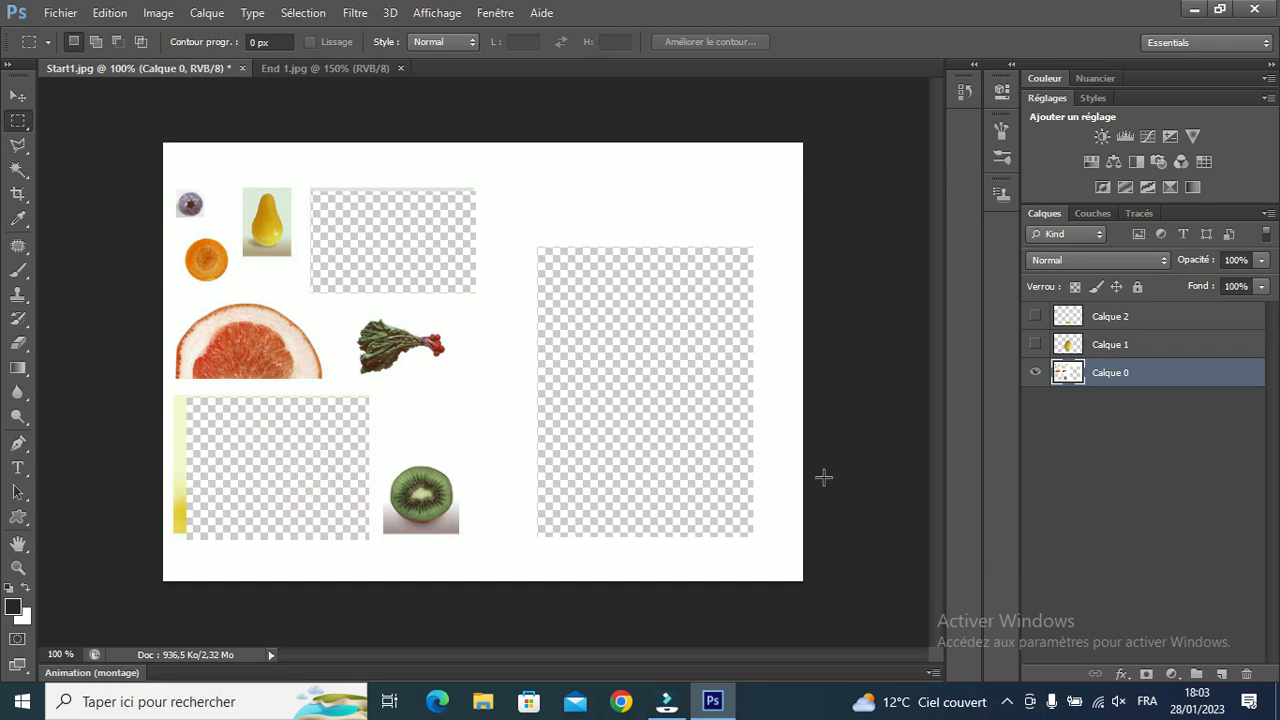
left_click(1222, 674)
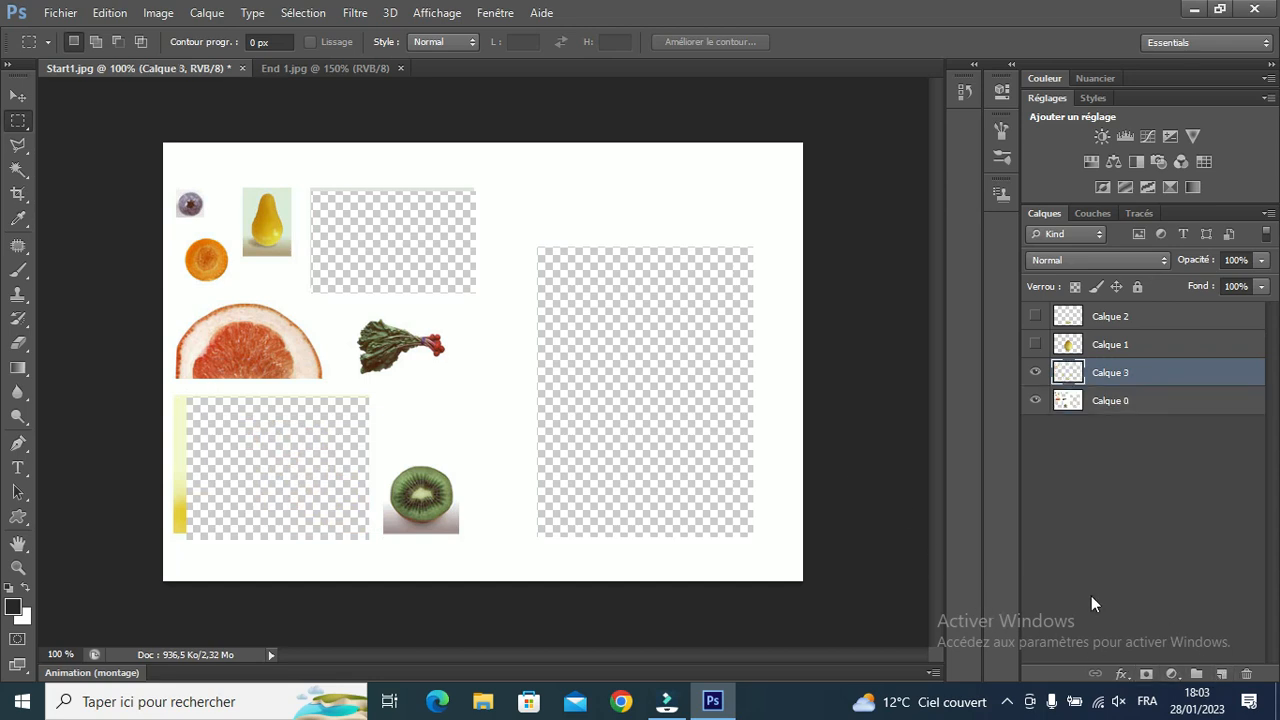
key("ctrl+v")
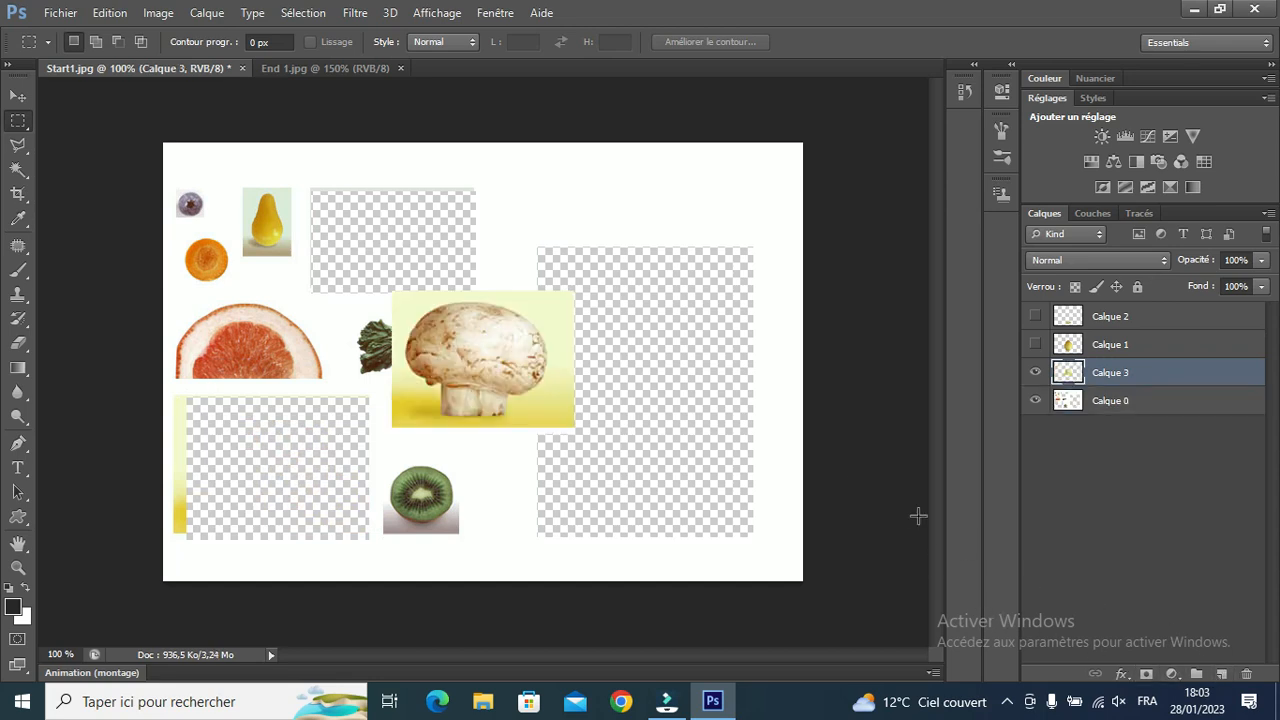
Hide Calque 0 and delete the pale background around the mushroom cap using the Magic Wand with a tolerance of 7.
left_click(1036, 400)
left_click(20, 168)
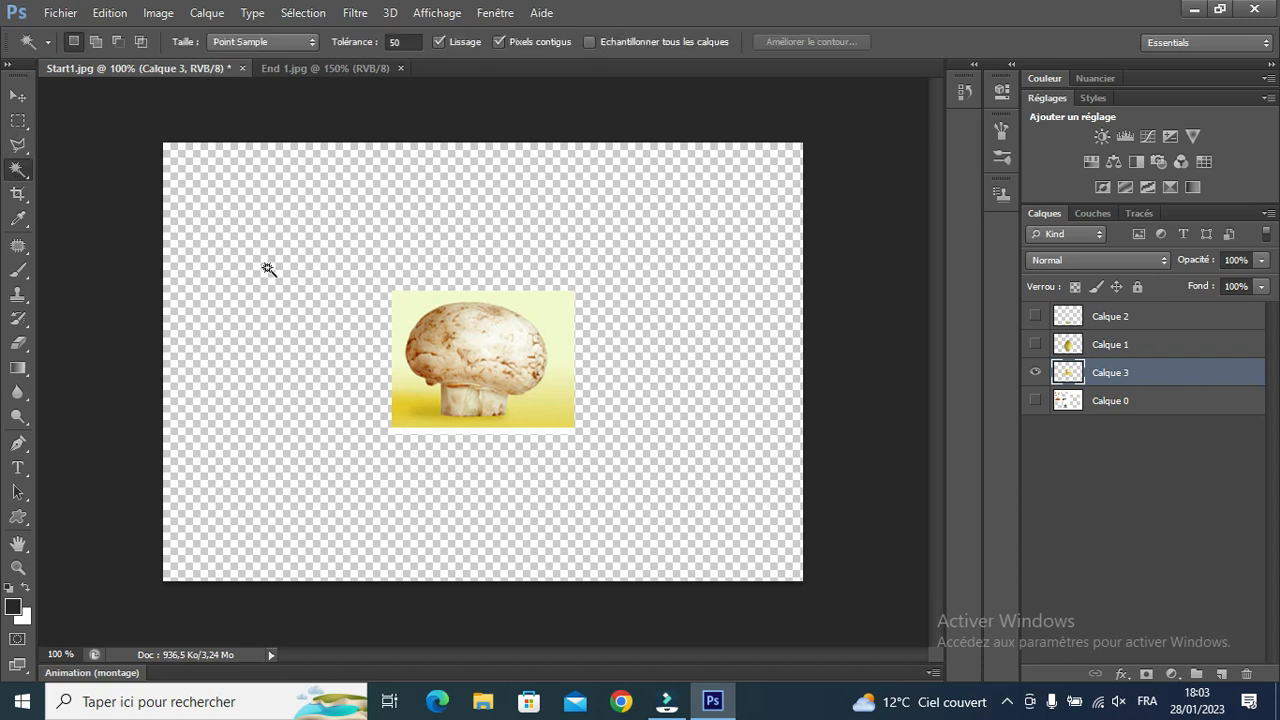
left_click(405, 42)
type("7")
left_click(549, 311)
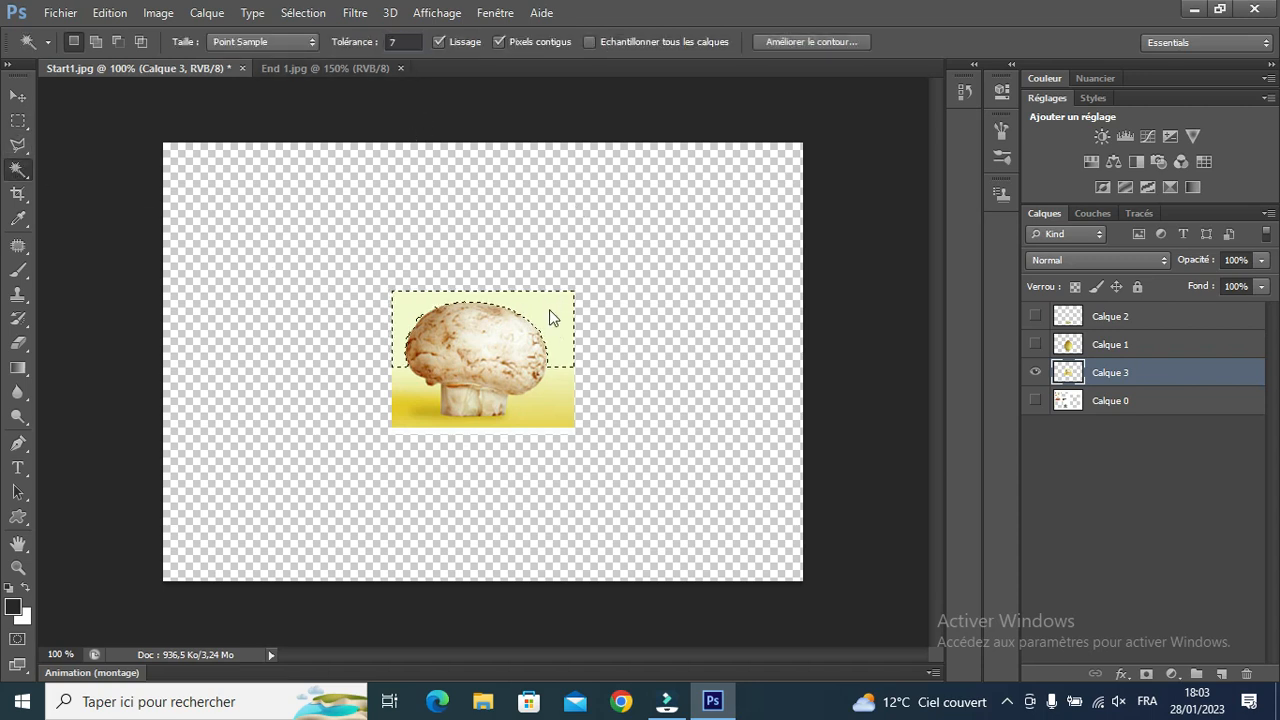
key("Delete")
Delete the remaining yellow background patches and the white strip below the mushroom using the Magic Wand with a tolerance of 20.
left_click(405, 44)
type("20")
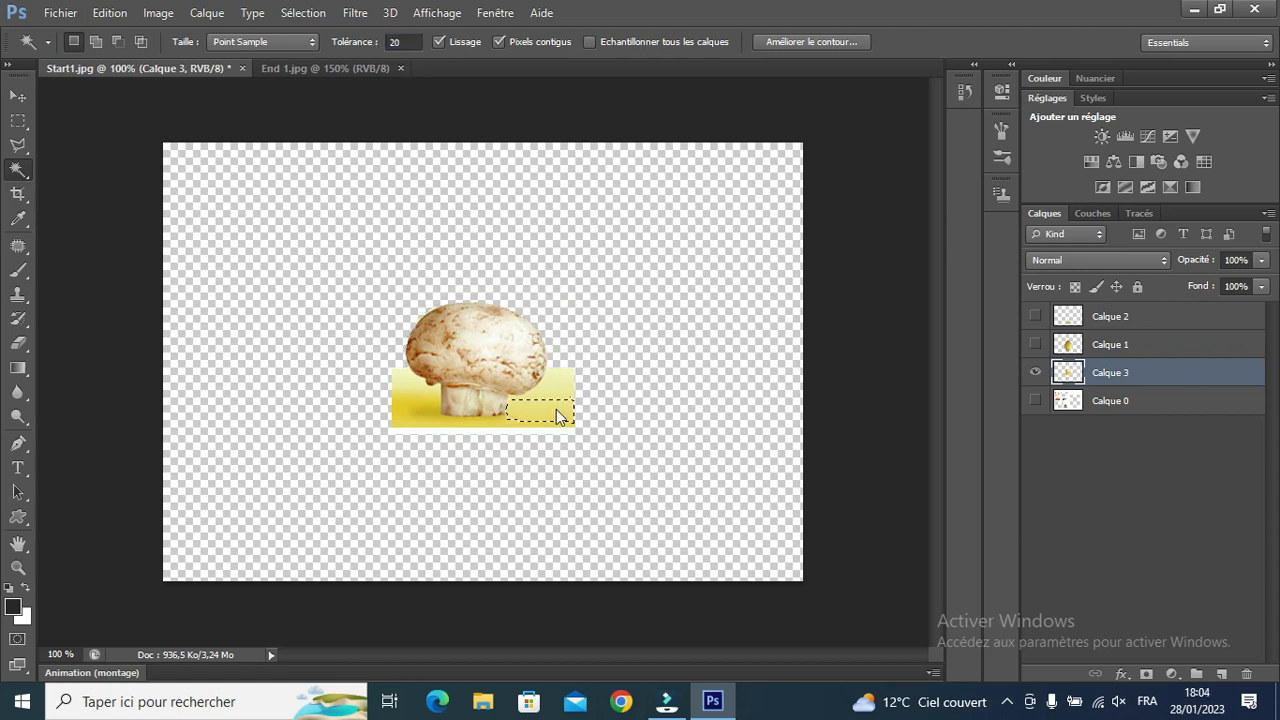
left_click(556, 409)
key("ctrl+plus")
key("ctrl+plus")
left_click(310, 508)
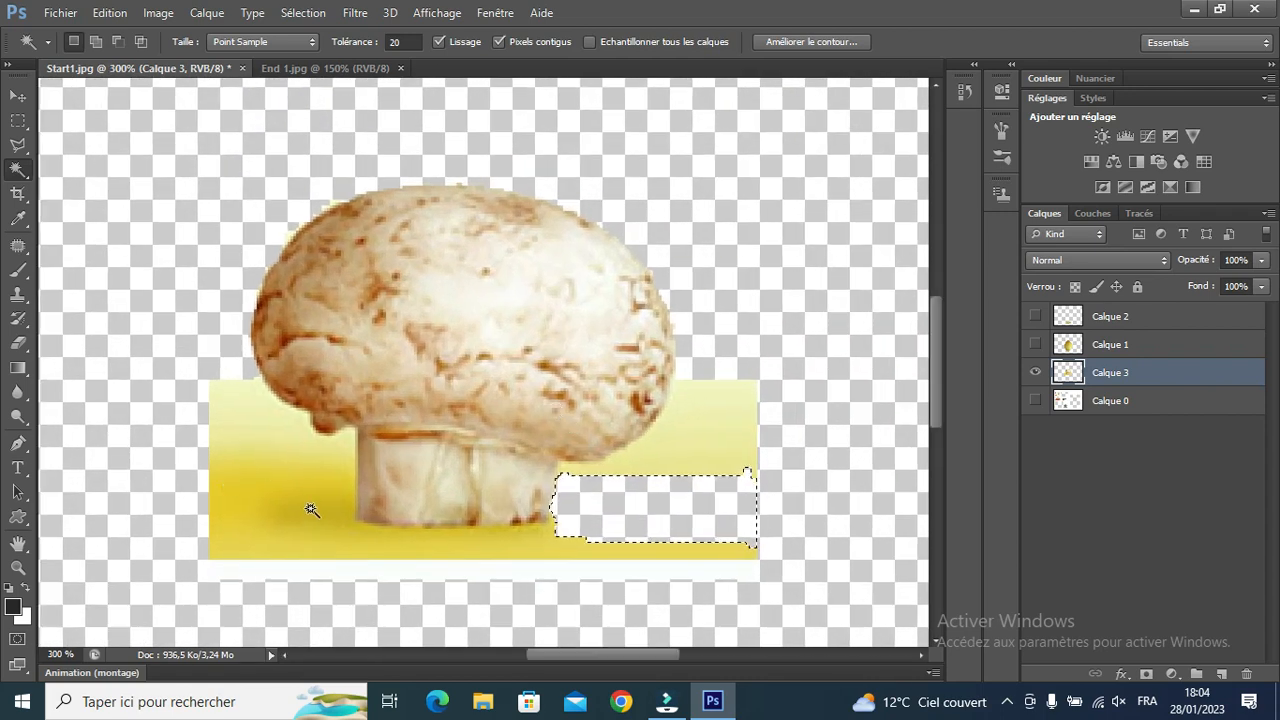
key("Delete")
left_click(292, 548)
key("Delete")
left_click(262, 485)
key("Delete")
left_click(260, 447)
key("Delete")
left_click(251, 409)
key("Delete")
left_click(267, 462)
key("Delete")
left_click(612, 548)
key("Delete")
left_click(651, 466)
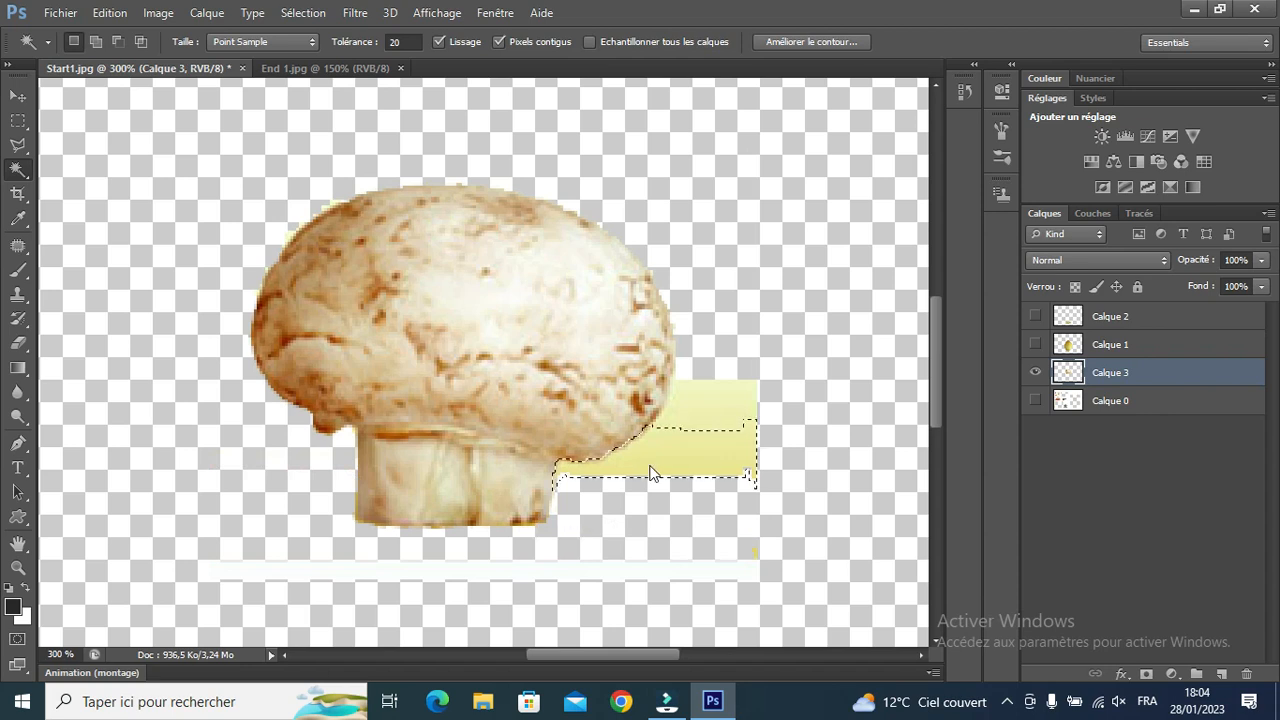
key("Delete")
left_click(696, 426)
key("Delete")
left_click(639, 571)
key("Delete")
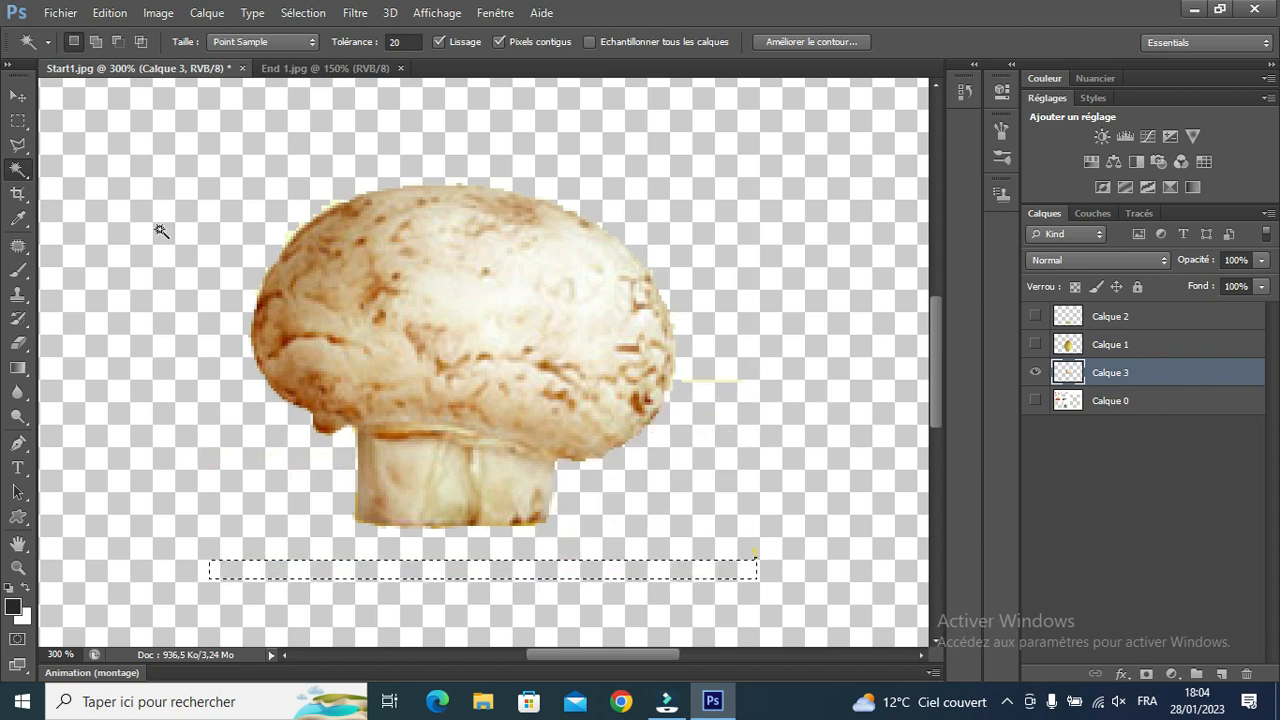
Clear the selection, show the melon and pasta layers, and place the mushroom centered on top of the melon.
left_click(18, 98)
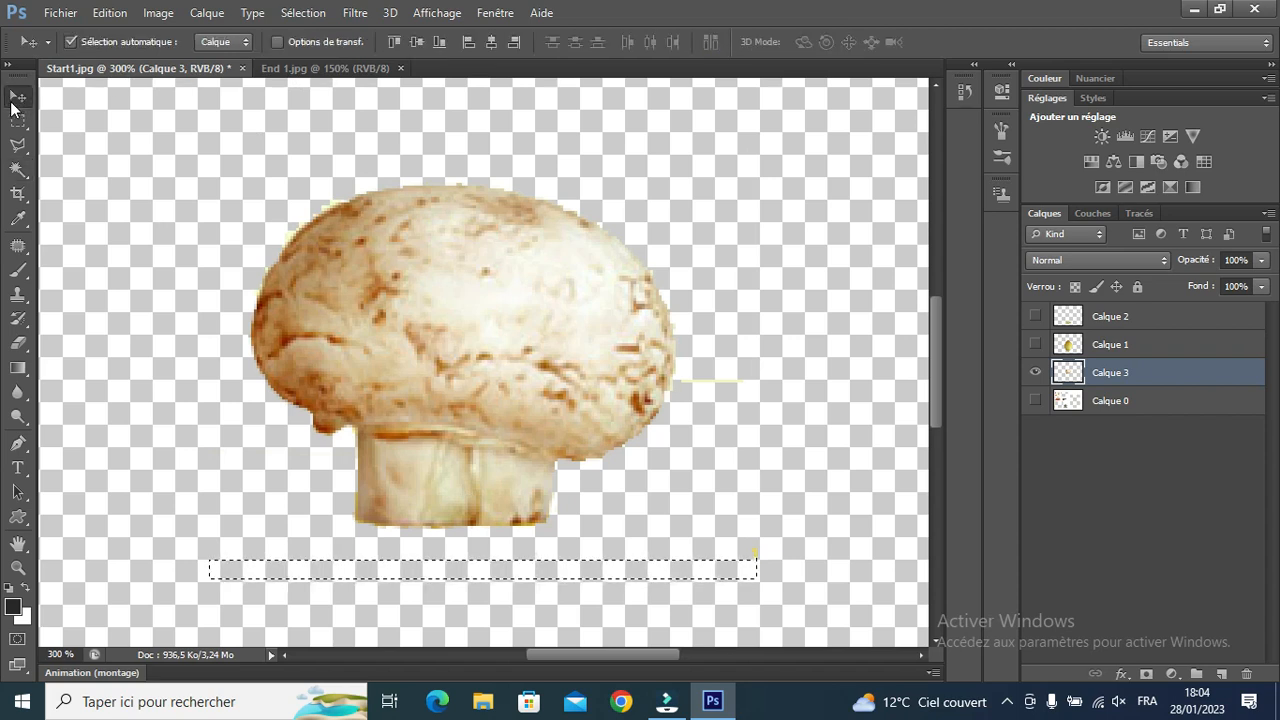
key("ctrl+minus")
key("ctrl+minus")
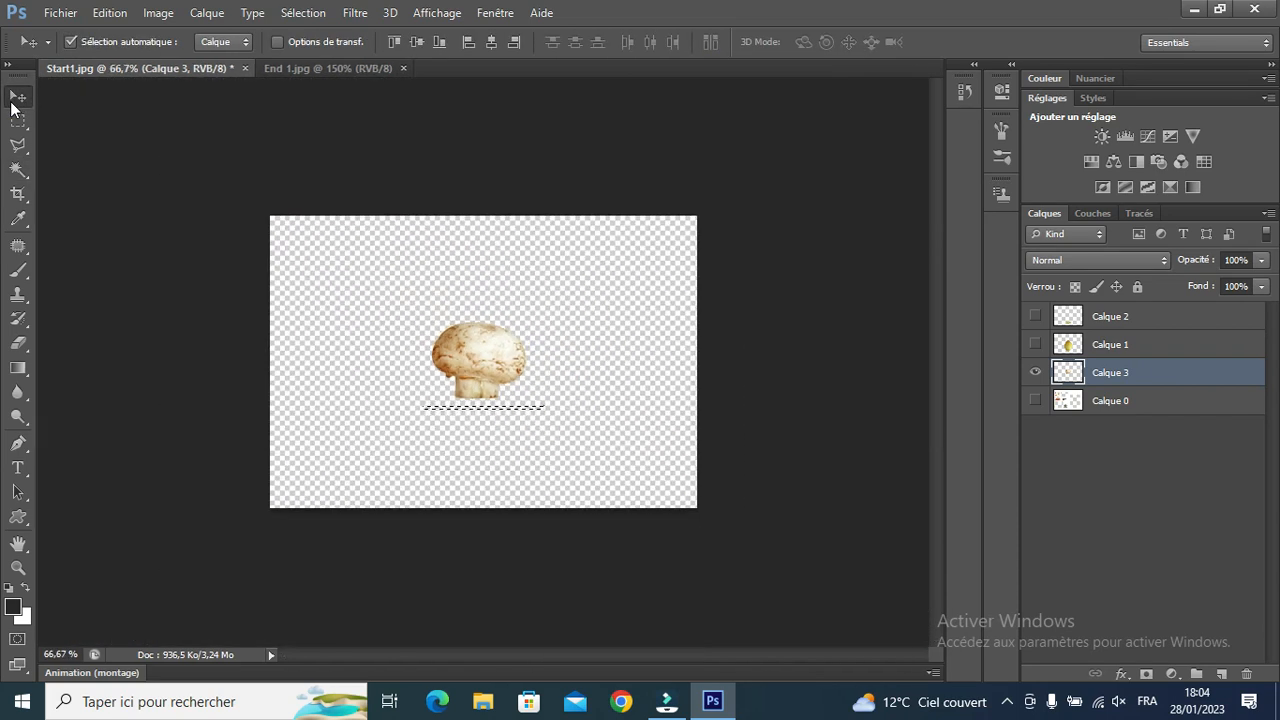
key("ctrl+d")
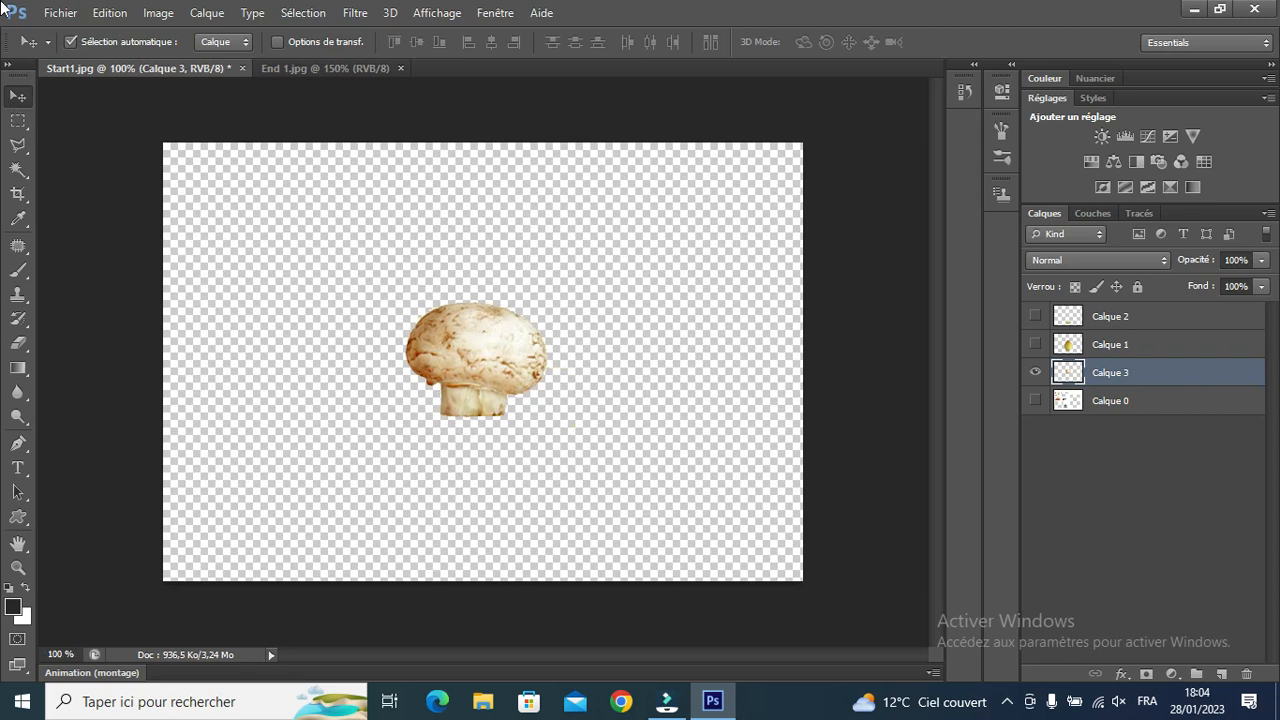
left_click_drag(520, 325, 508, 186)
left_click(1035, 344)
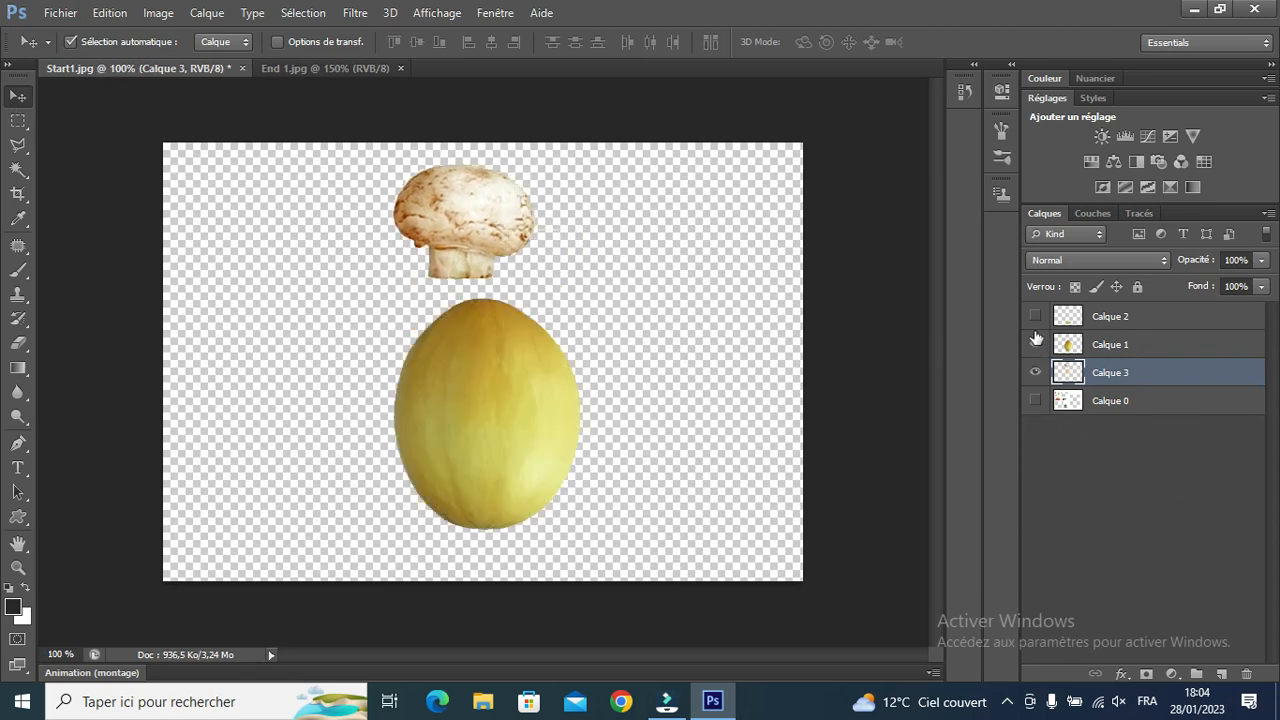
left_click_drag(513, 221, 532, 254)
key("Right")
key("Right")
key("Right")
key("Right")
key("Right")
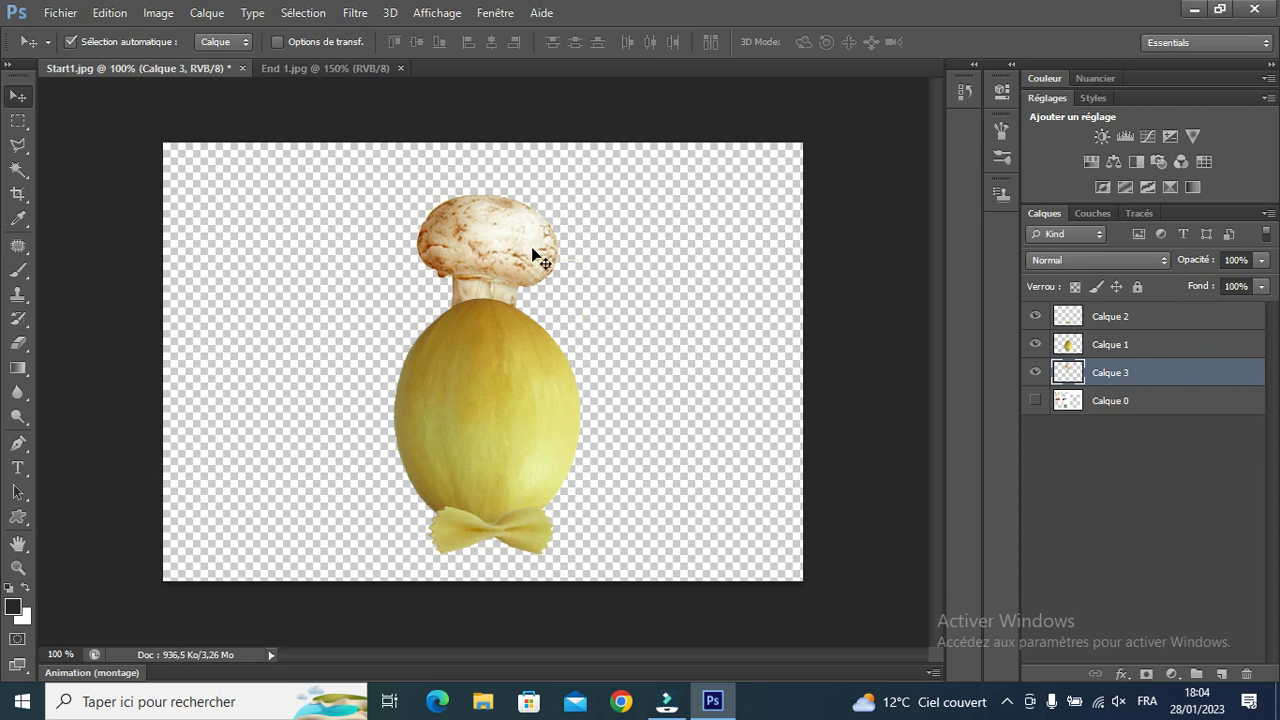
Rotate the mushroom about 5.91° clockwise with a free transform and nudge it slightly right and down against the melon's top.
key("ctrl+t")
left_click_drag(594, 173, 623, 190)
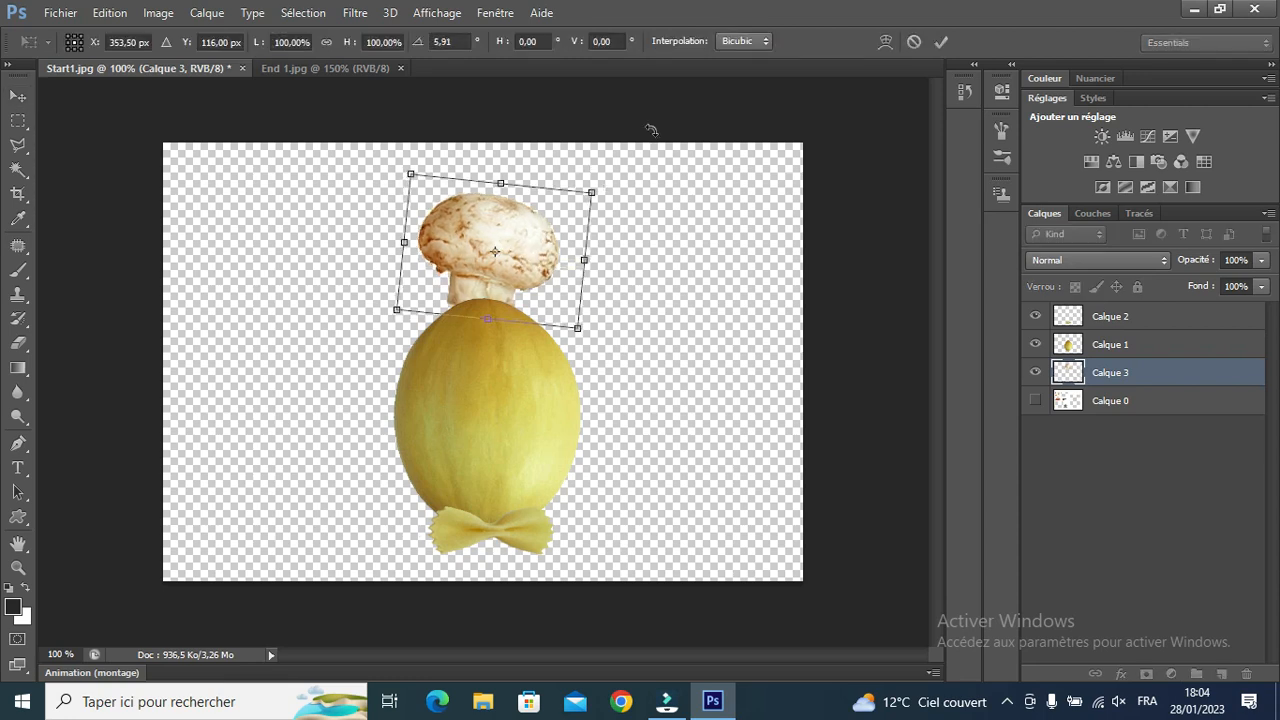
key("Return")
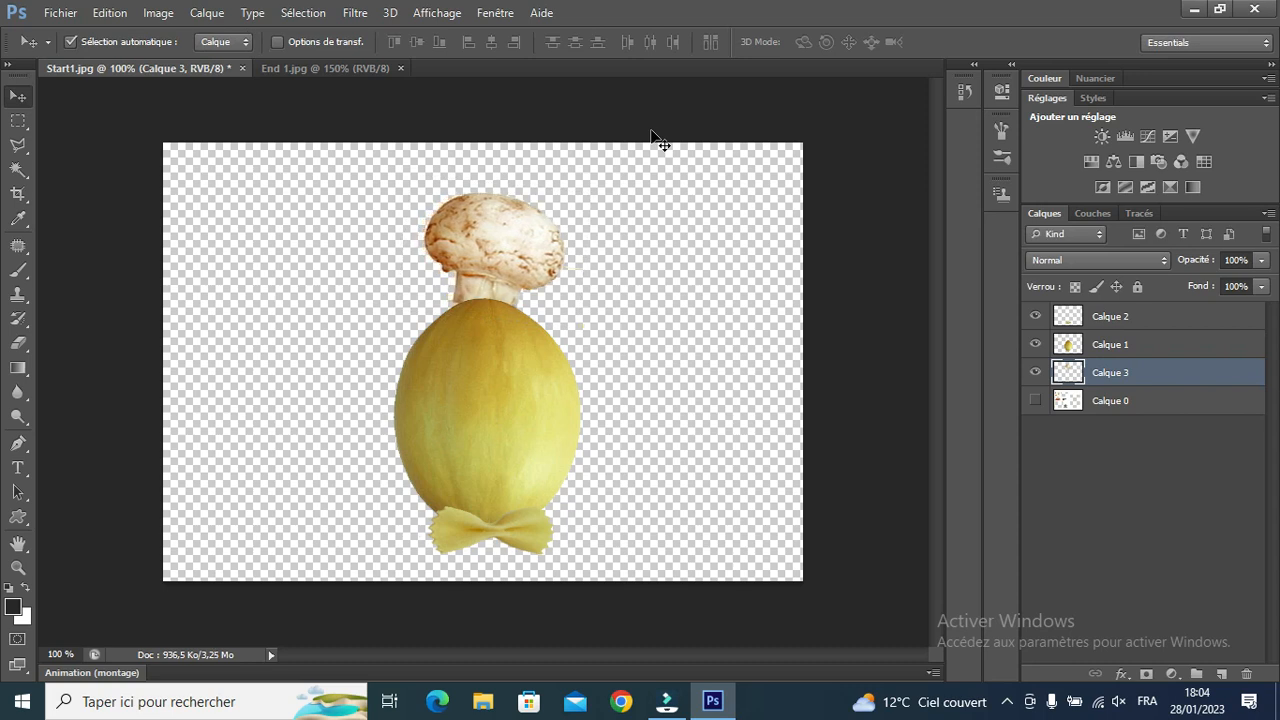
key("Right")
key("Right")
key("Right")
key("Right")
key("Right")
key("Left")
key("Left")
key("Down")
key("Down")
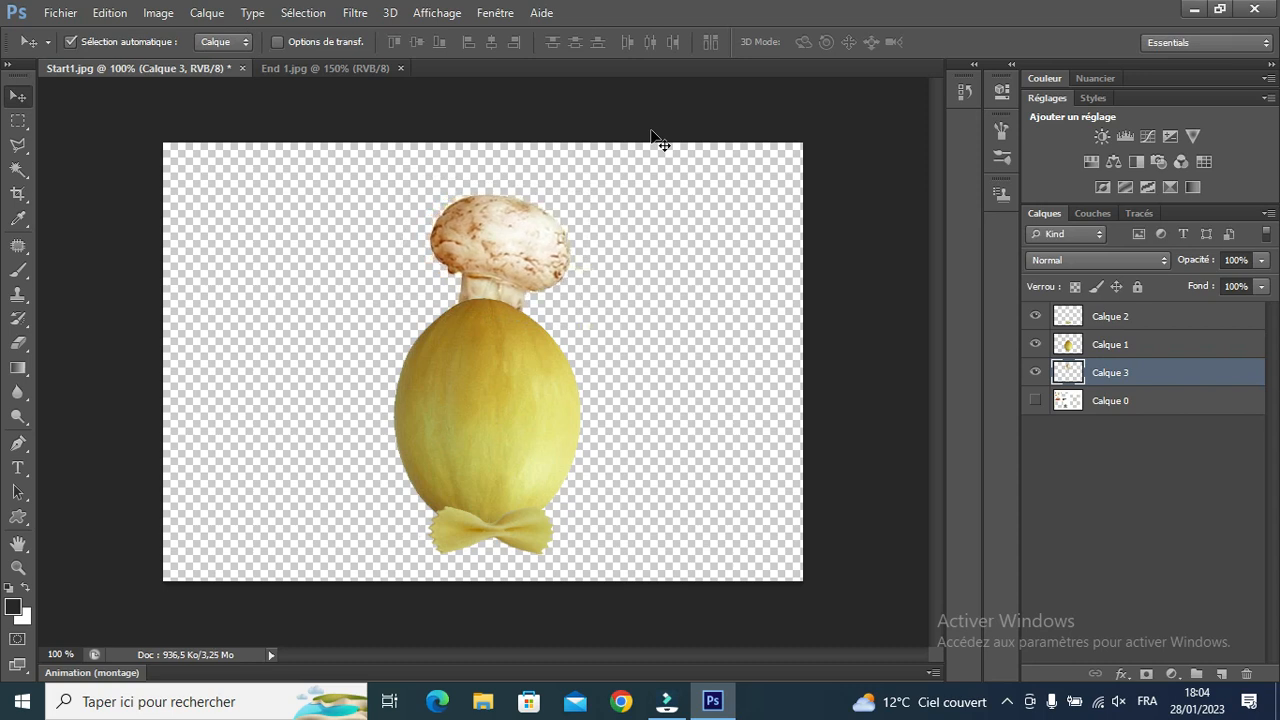
left_click(623, 366)
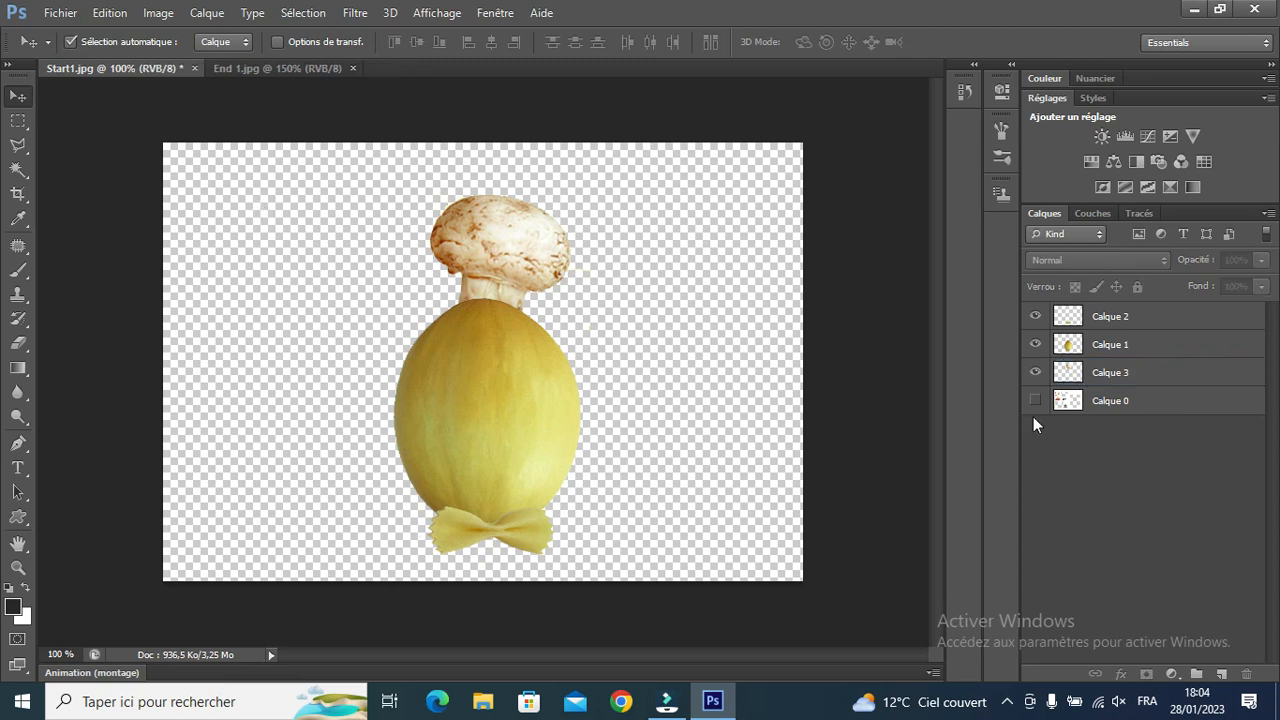
Show only Calque 0, cut the round orange slice out with a rectangular marquee and paste it onto a new layer.
left_click(1066, 404)
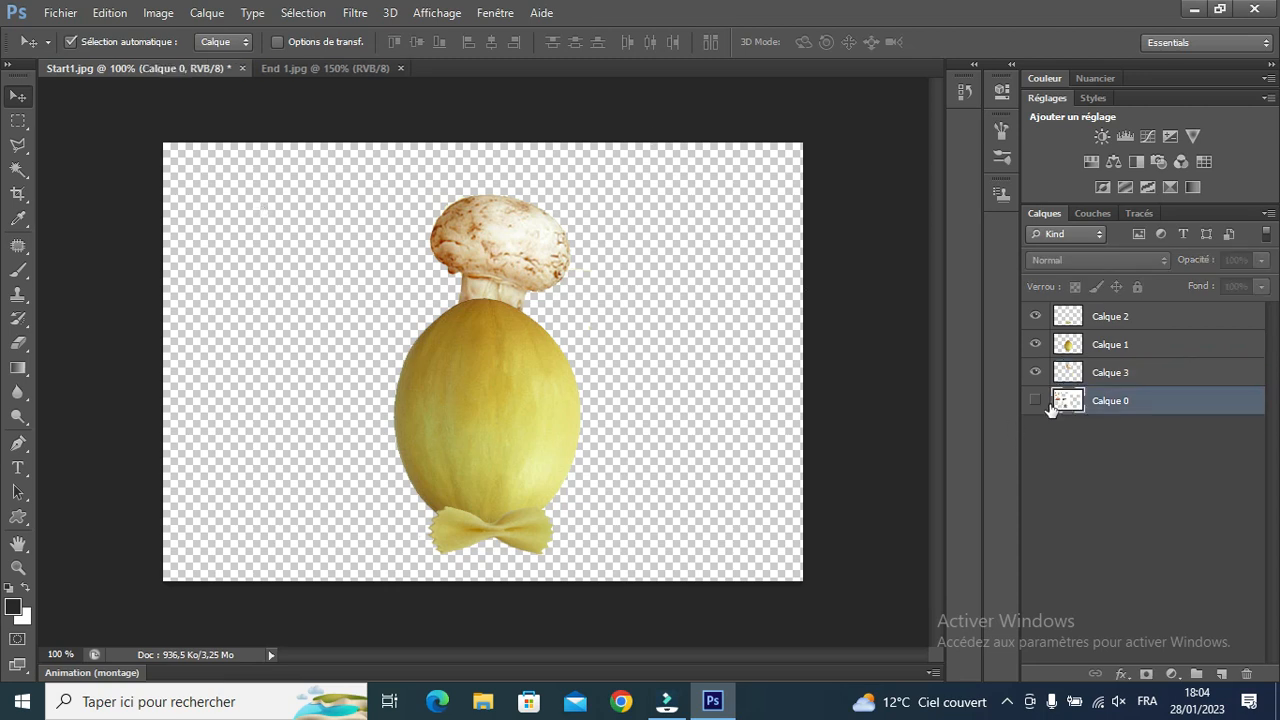
left_click(1034, 401)
left_click(1036, 345)
left_click(1035, 316)
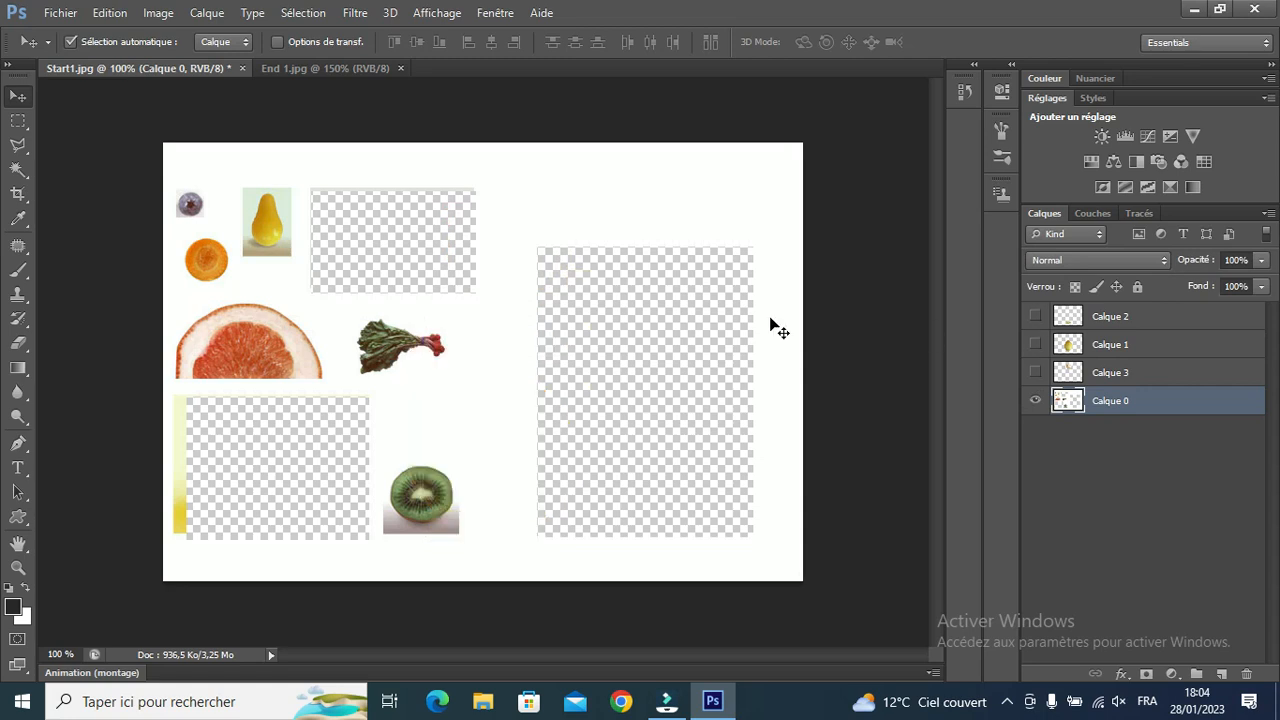
left_click(18, 121)
left_click_drag(177, 232, 238, 289)
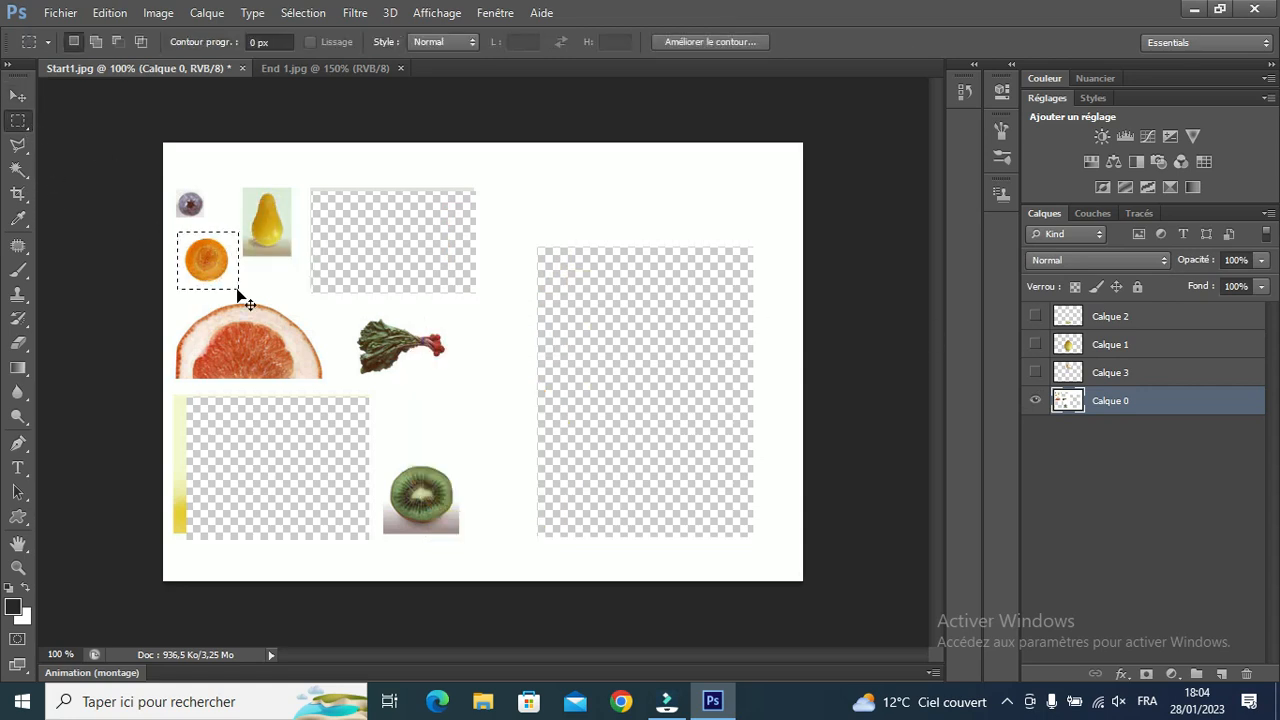
key("ctrl+x")
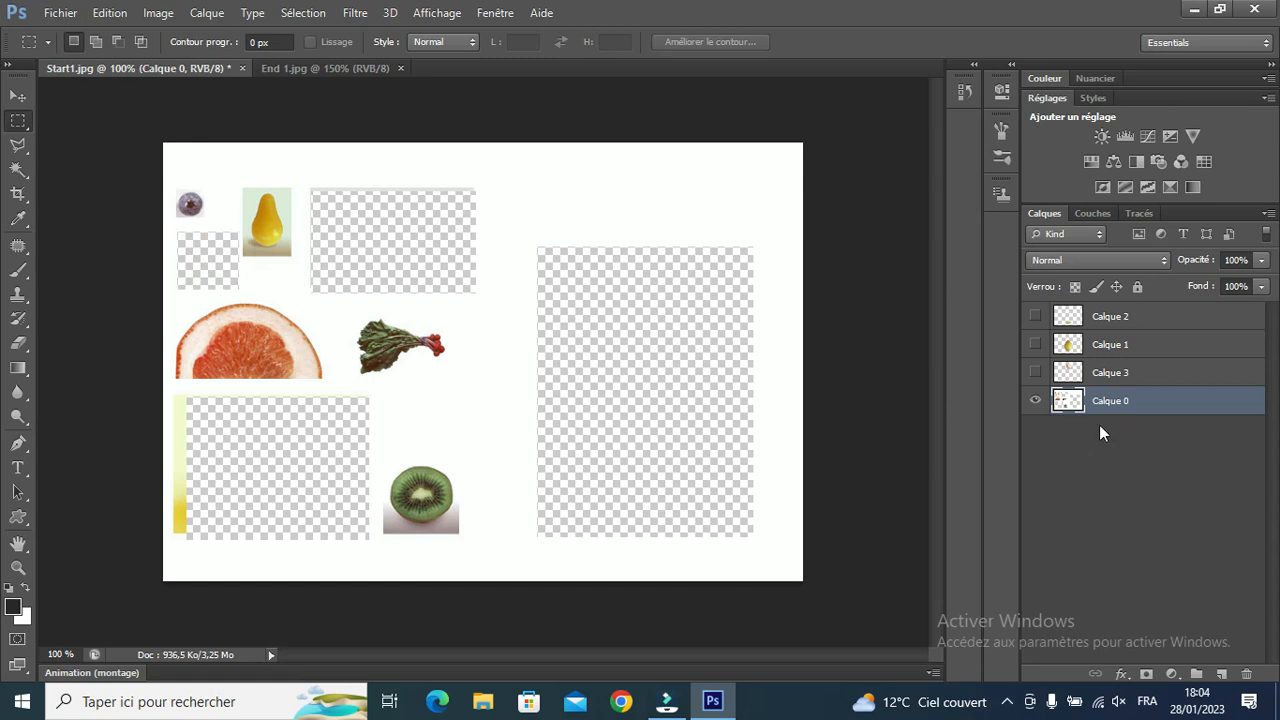
left_click(1216, 674)
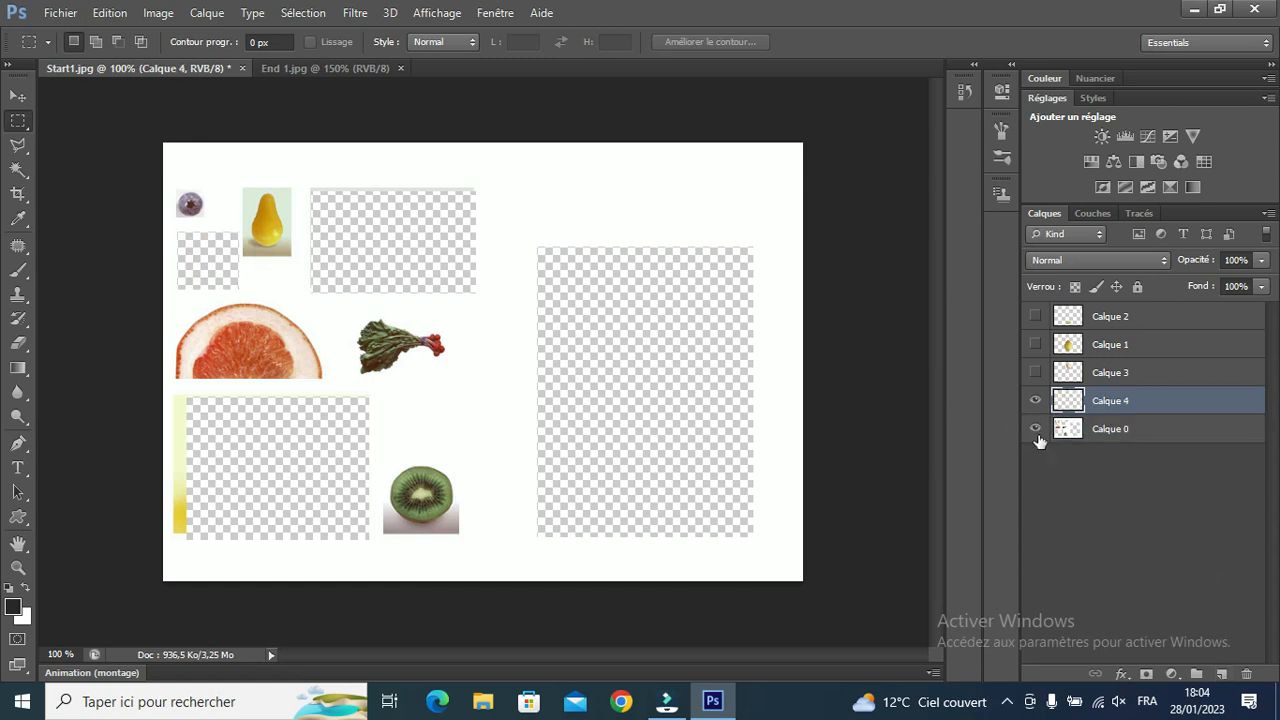
key("ctrl+v")
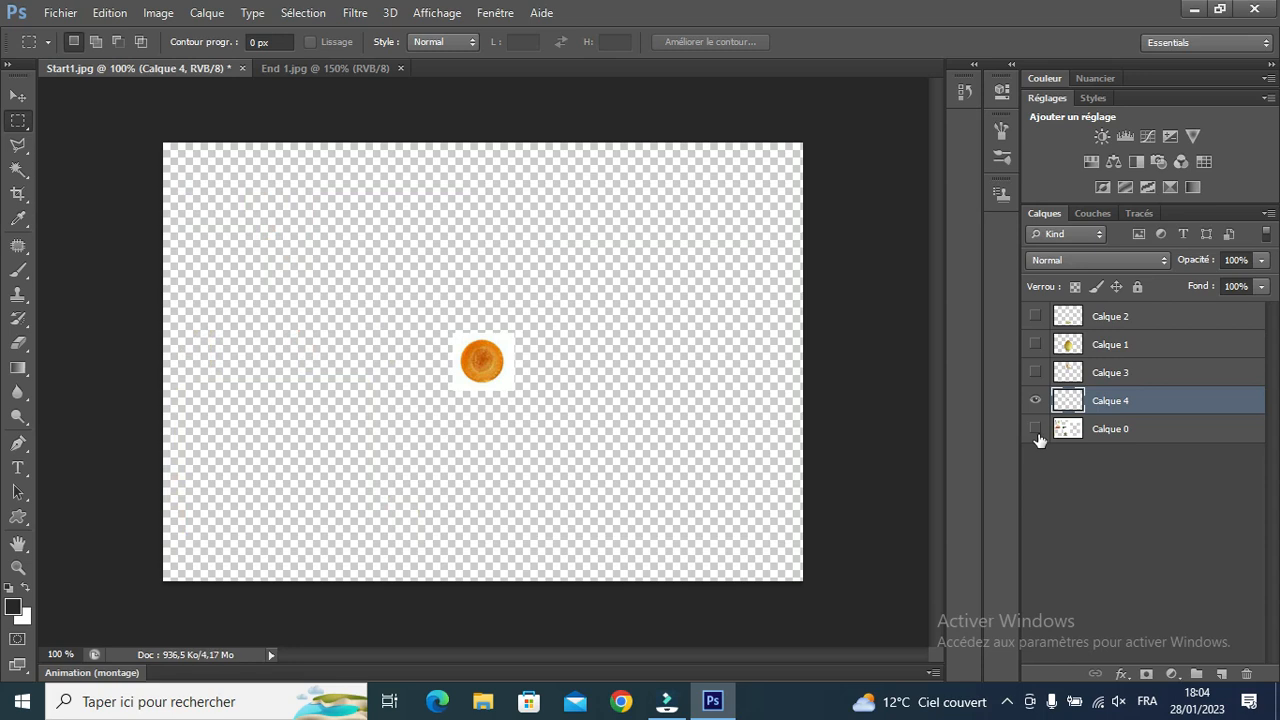
Delete the white background around the round orange slice using the Magic Wand with a tolerance of 20, then clear the selection.
key("w")
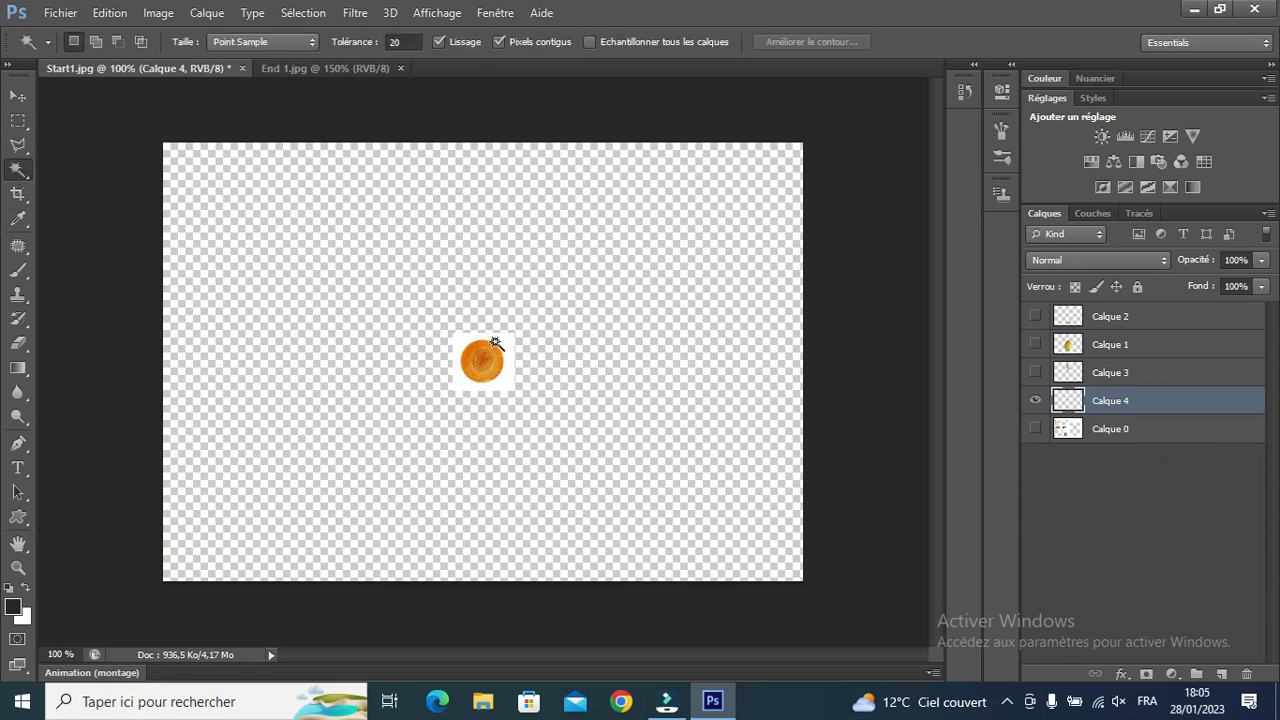
left_click(494, 343)
key("Delete")
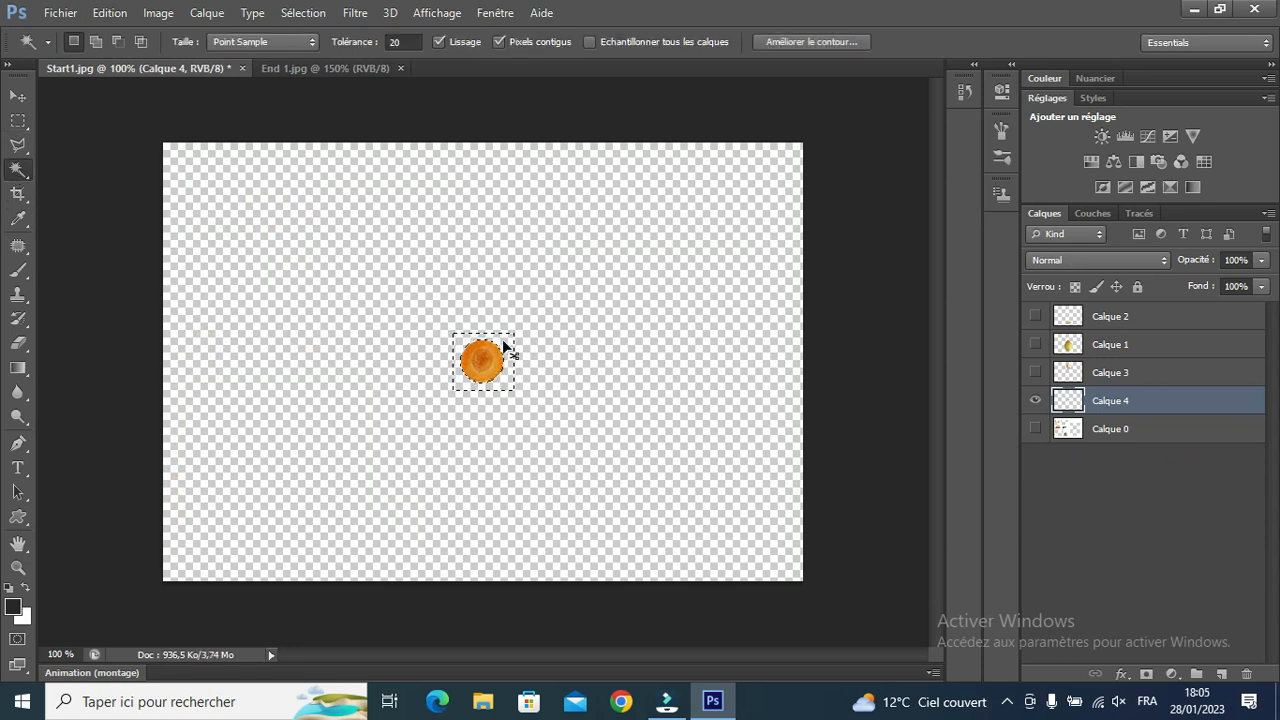
key("ctrl+d")
key("v")
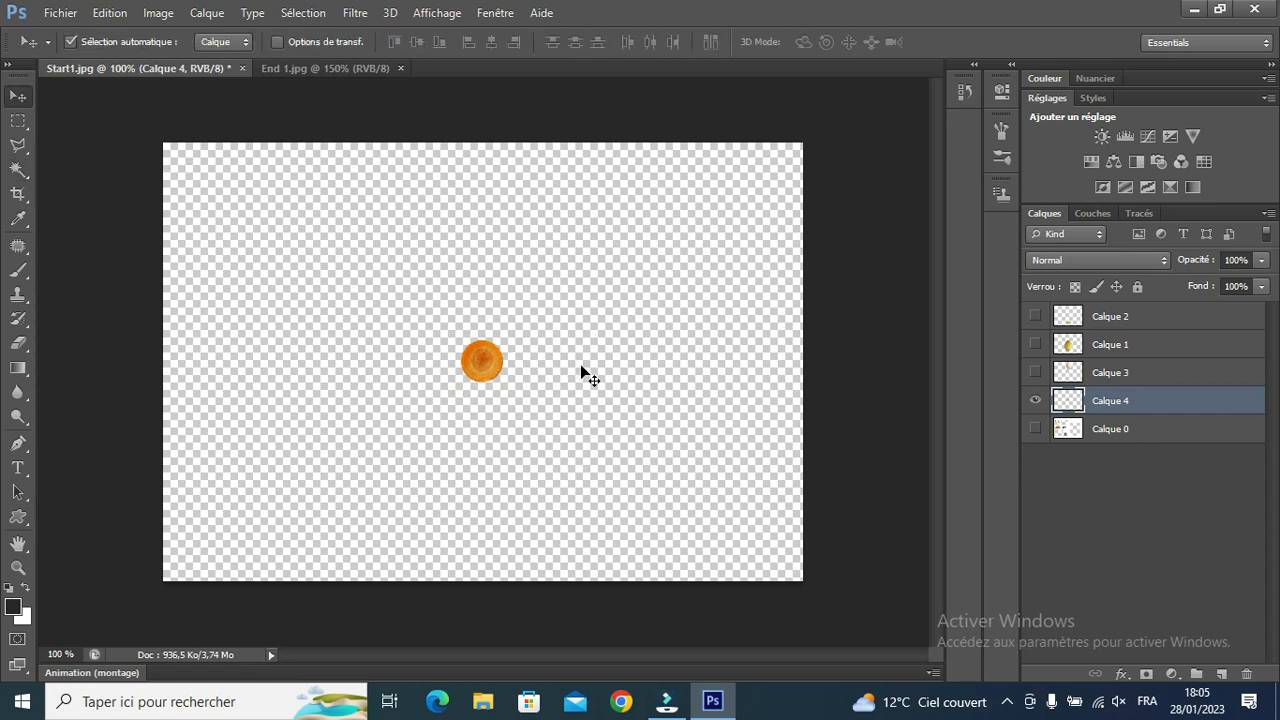
Stack the orange slice layer above the melon, show the figure's other layers and place the slice as the left eye.
left_click_drag(1101, 400, 1130, 336)
left_click(1035, 372)
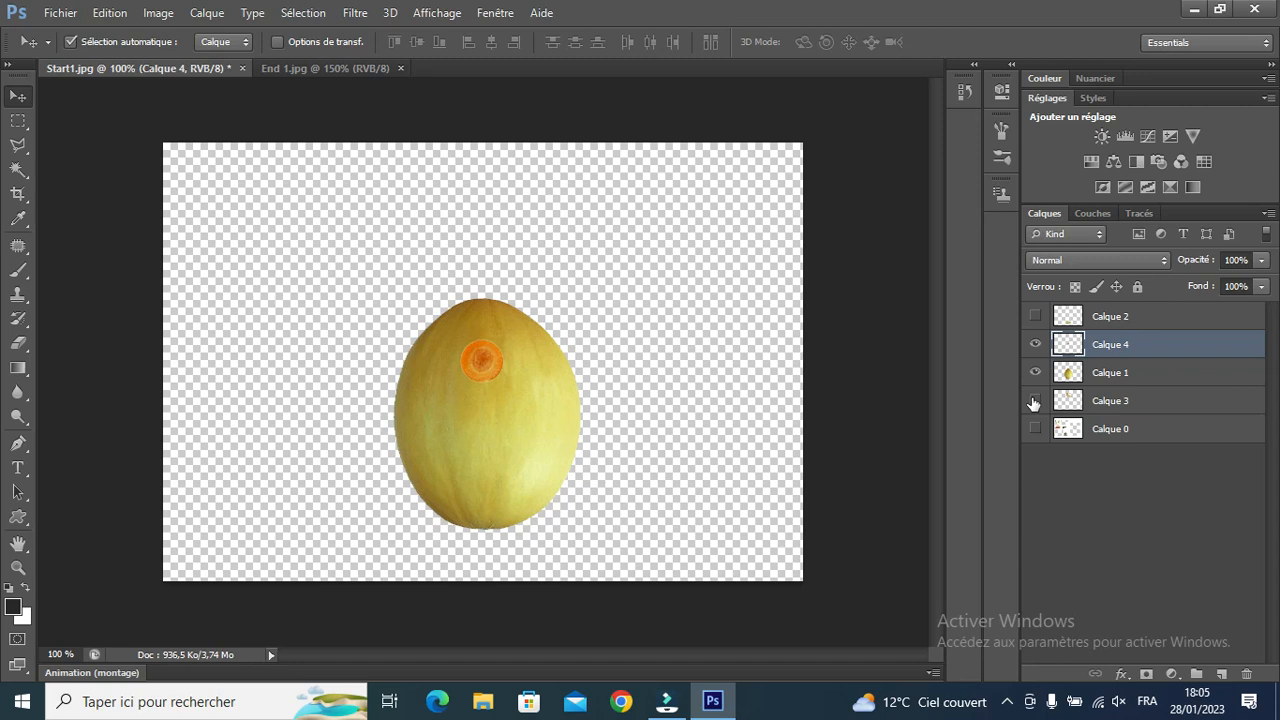
left_click(1035, 400)
left_click(1035, 316)
left_click_drag(474, 366, 443, 368)
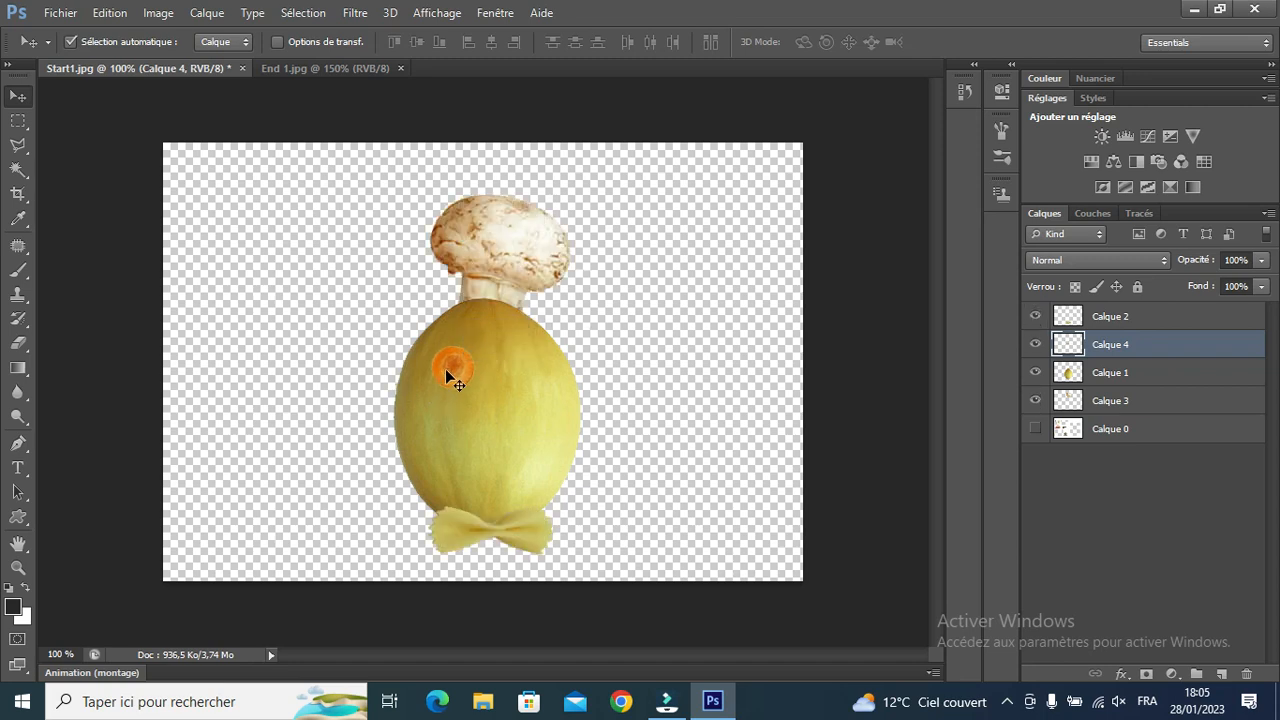
Duplicate the orange slice layer as Calque 4 copie and place the copy level with the original as the right eye.
right_click(1146, 352)
left_click(785, 152)
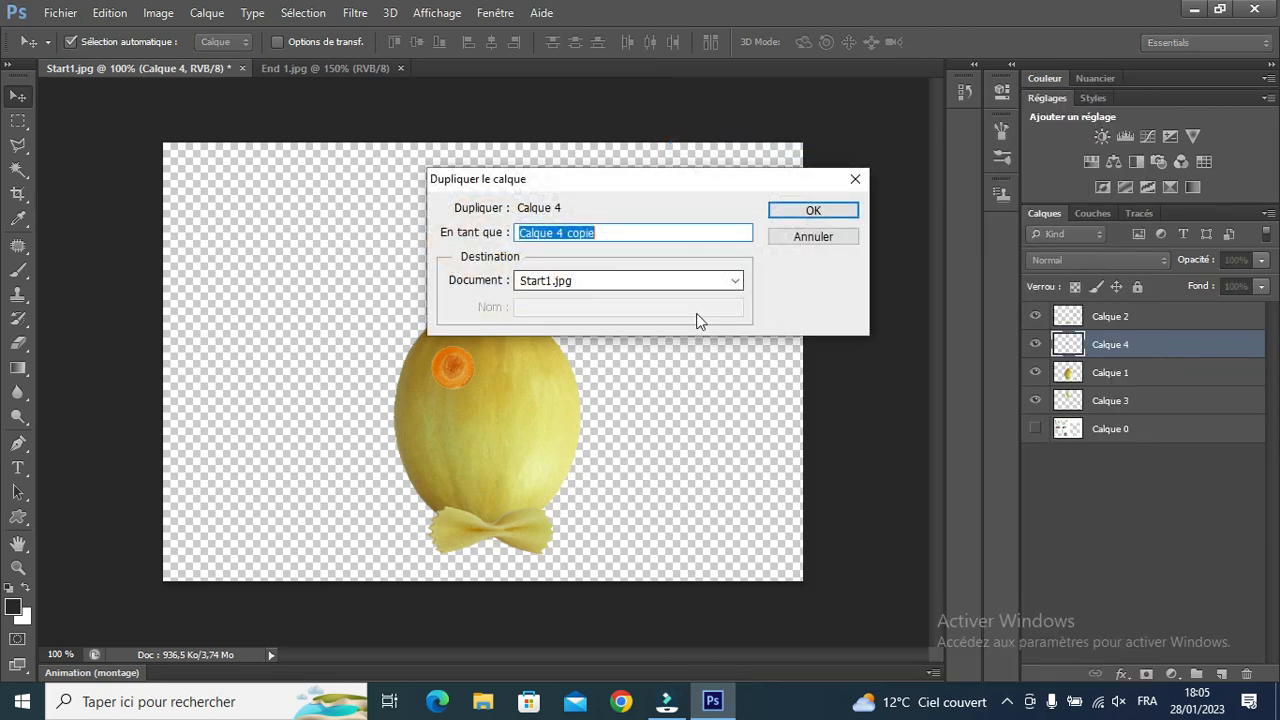
left_click(814, 210)
left_click_drag(457, 370, 525, 381)
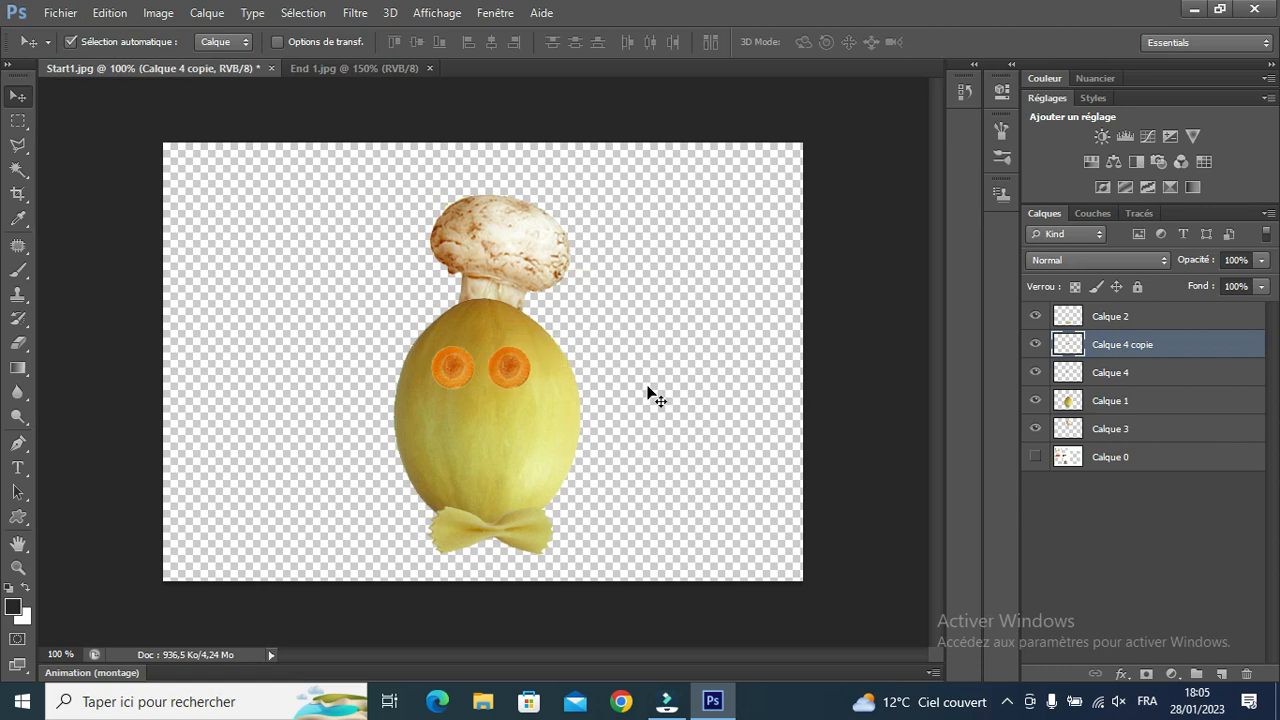
left_click(651, 390)
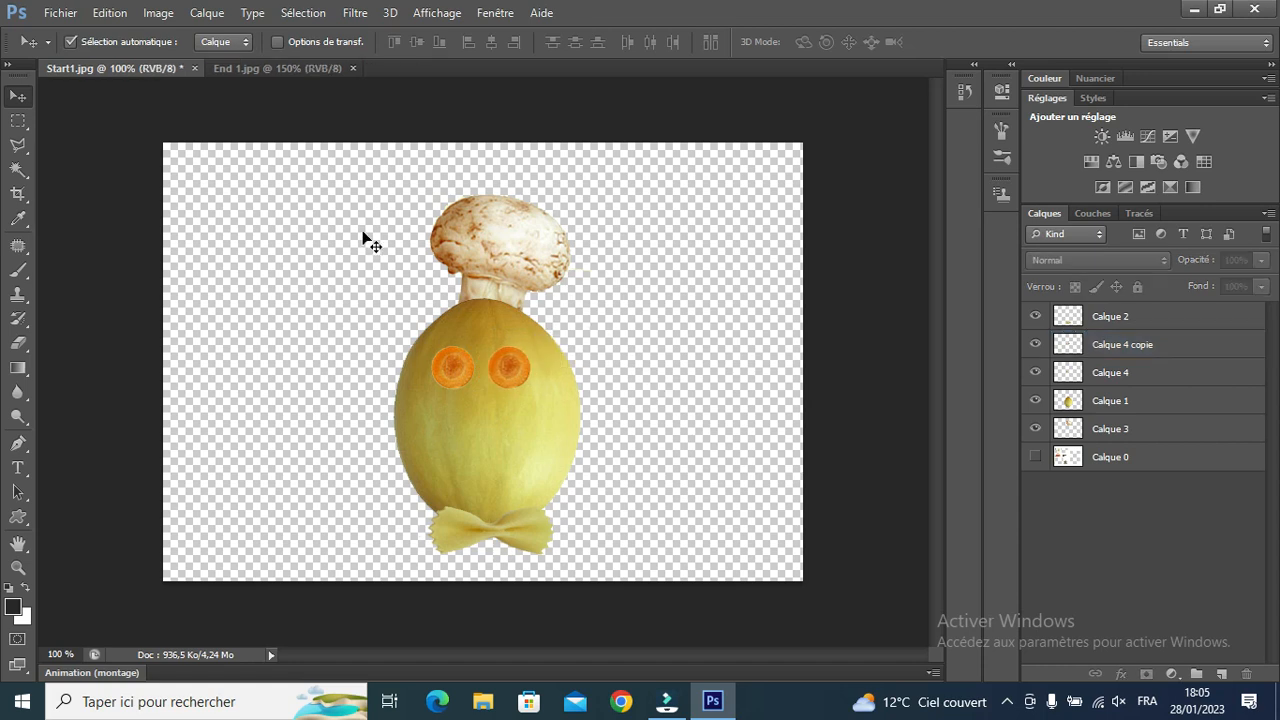
Show only Calque 0 and select the leafy radish bunch with a rectangular marquee.
left_click(1035, 457)
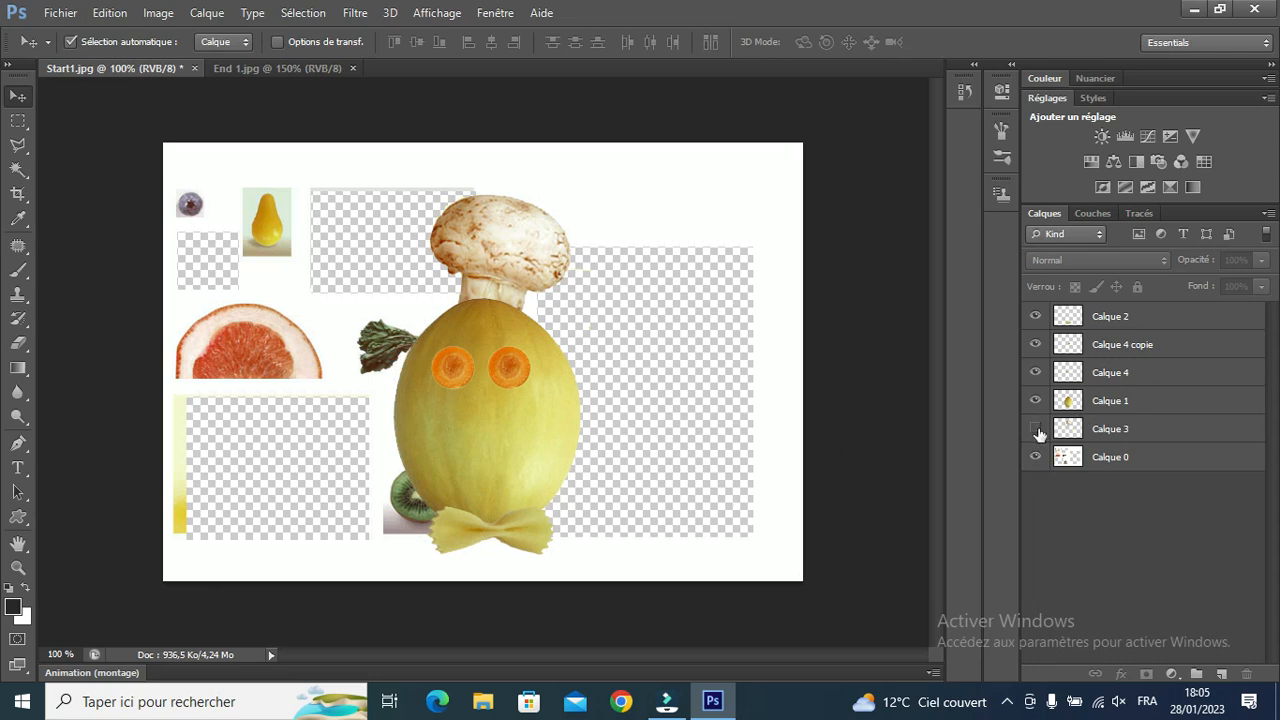
left_click(1035, 428)
left_click_drag(1035, 387, 1035, 314)
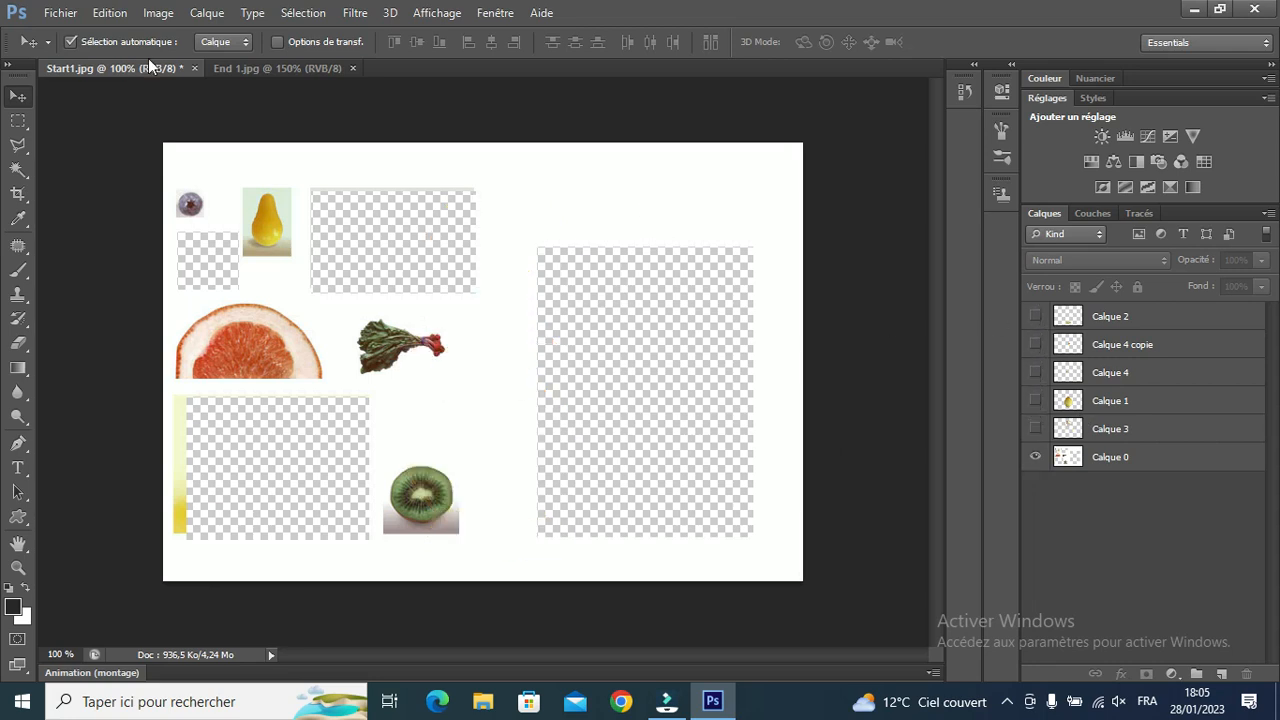
left_click(18, 120)
left_click_drag(334, 301, 481, 386)
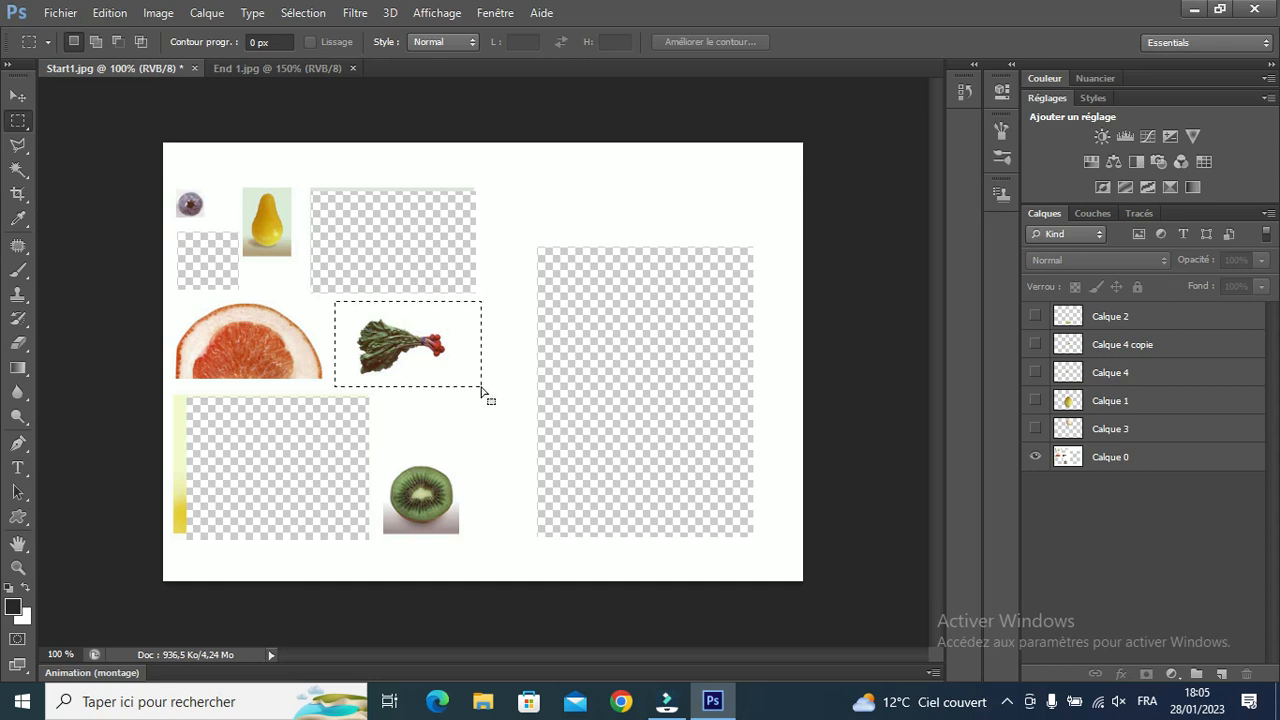
left_click(1221, 674)
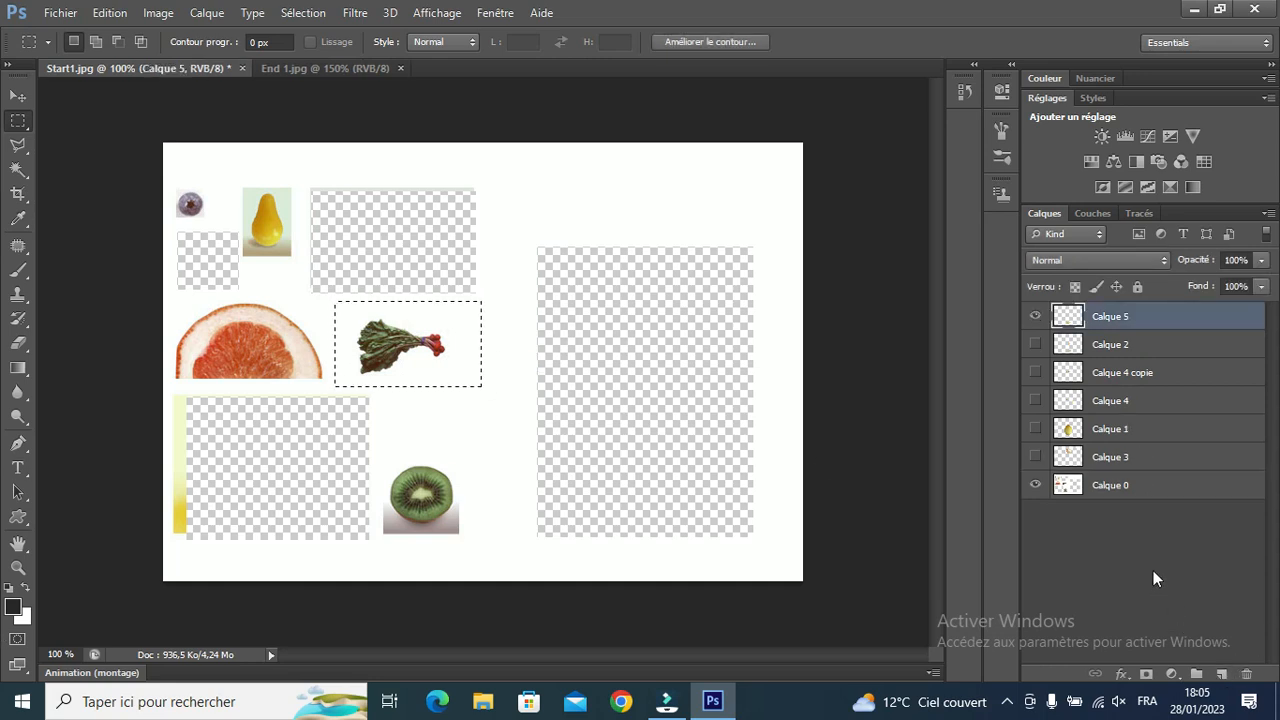
key("ctrl+v")
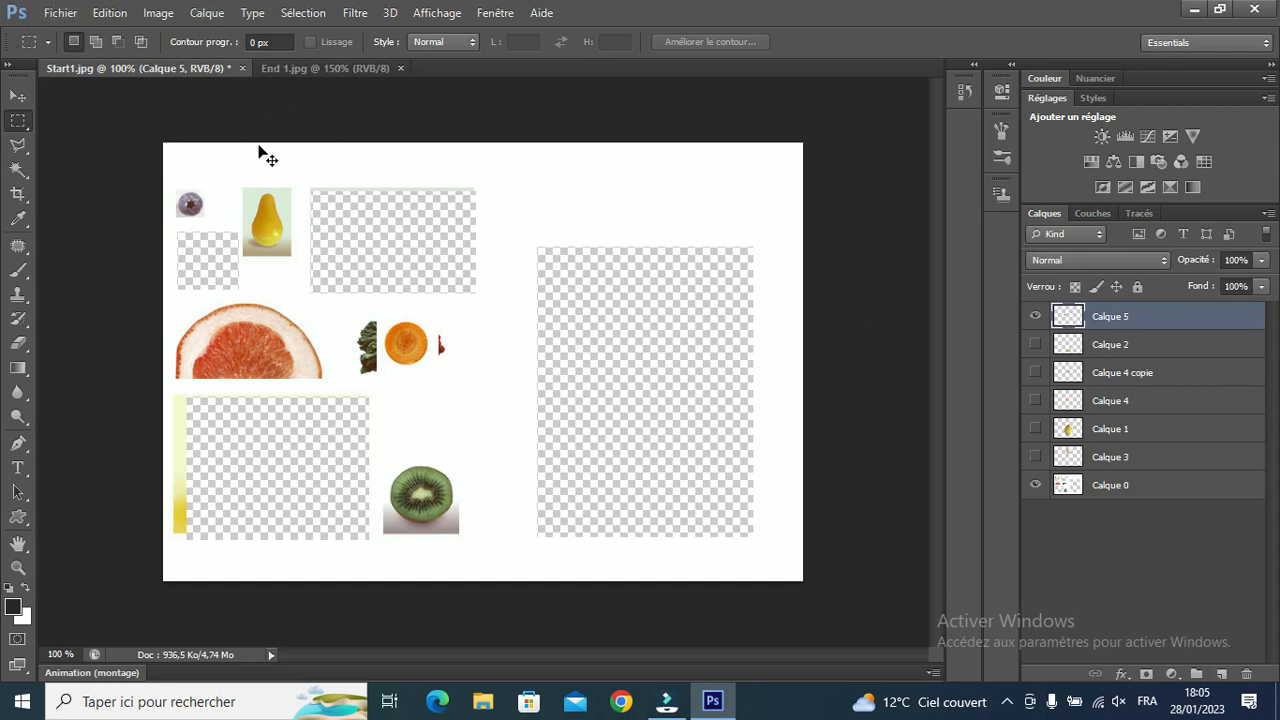
key("ctrl+z")
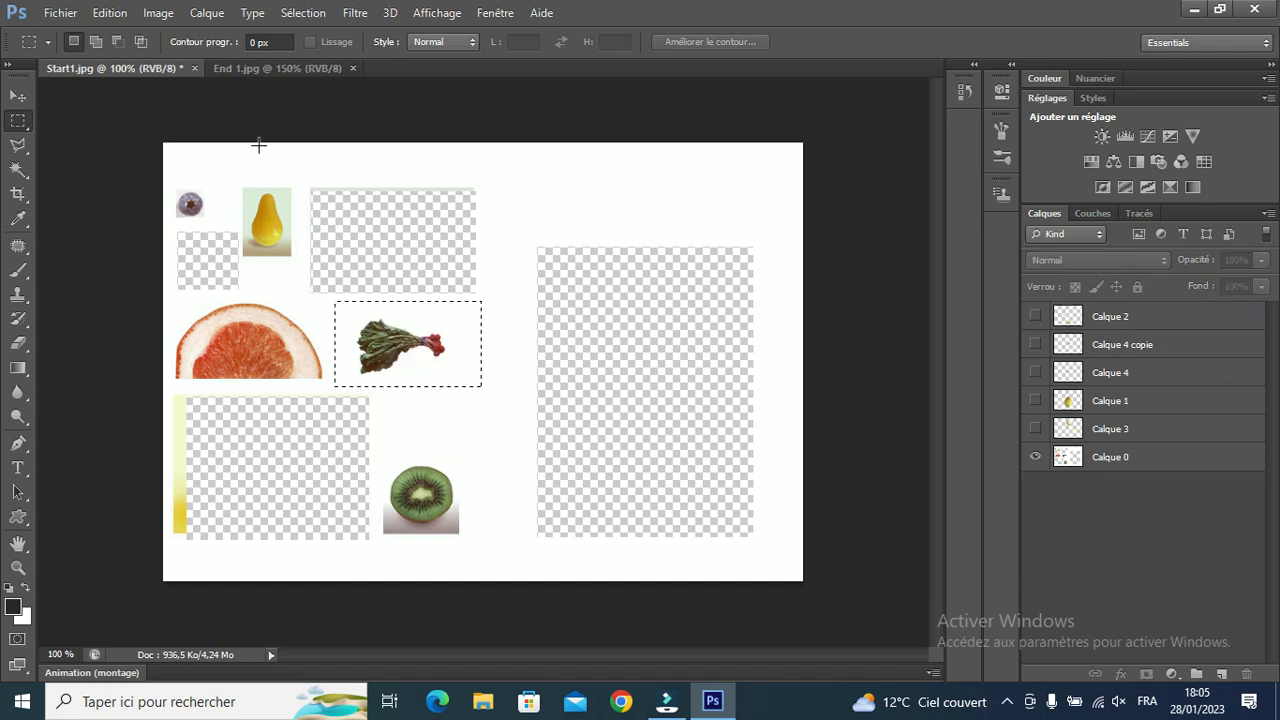
Cut the selected radish bunch from Calque 0 onto a new layer, stack that layer above the melon and hide Calque 0.
left_click(1120, 458)
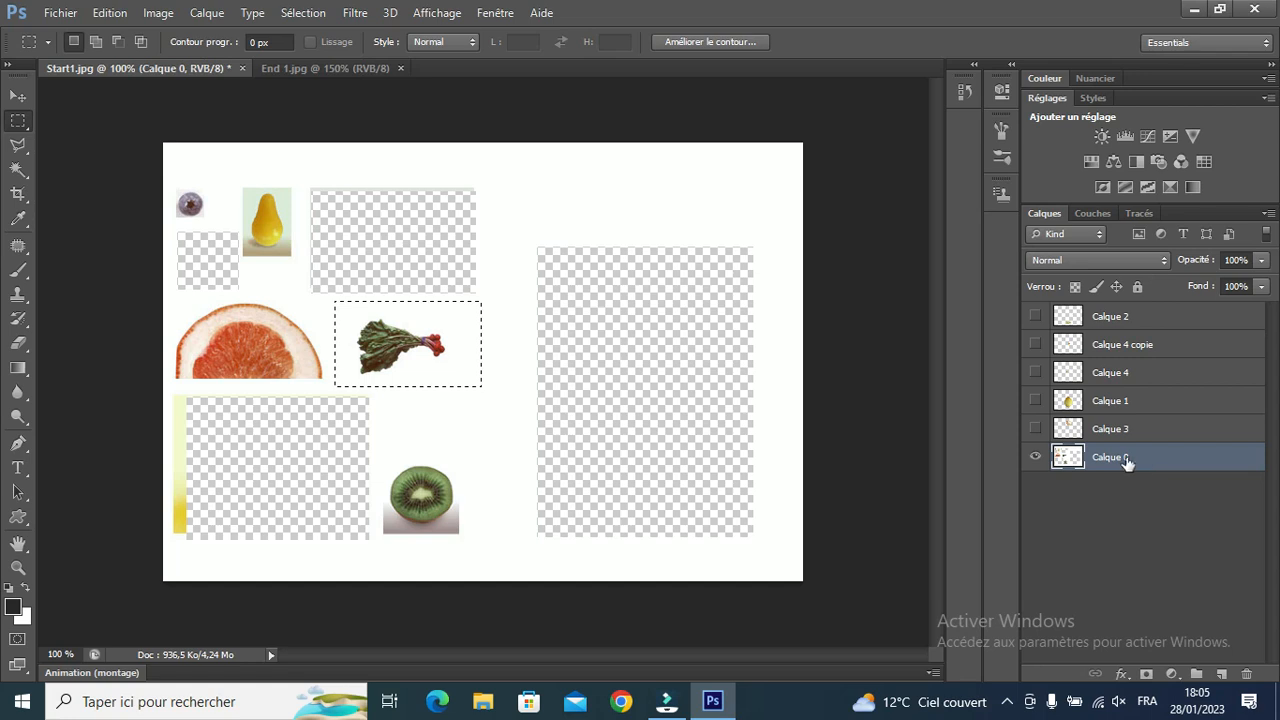
key("ctrl+x")
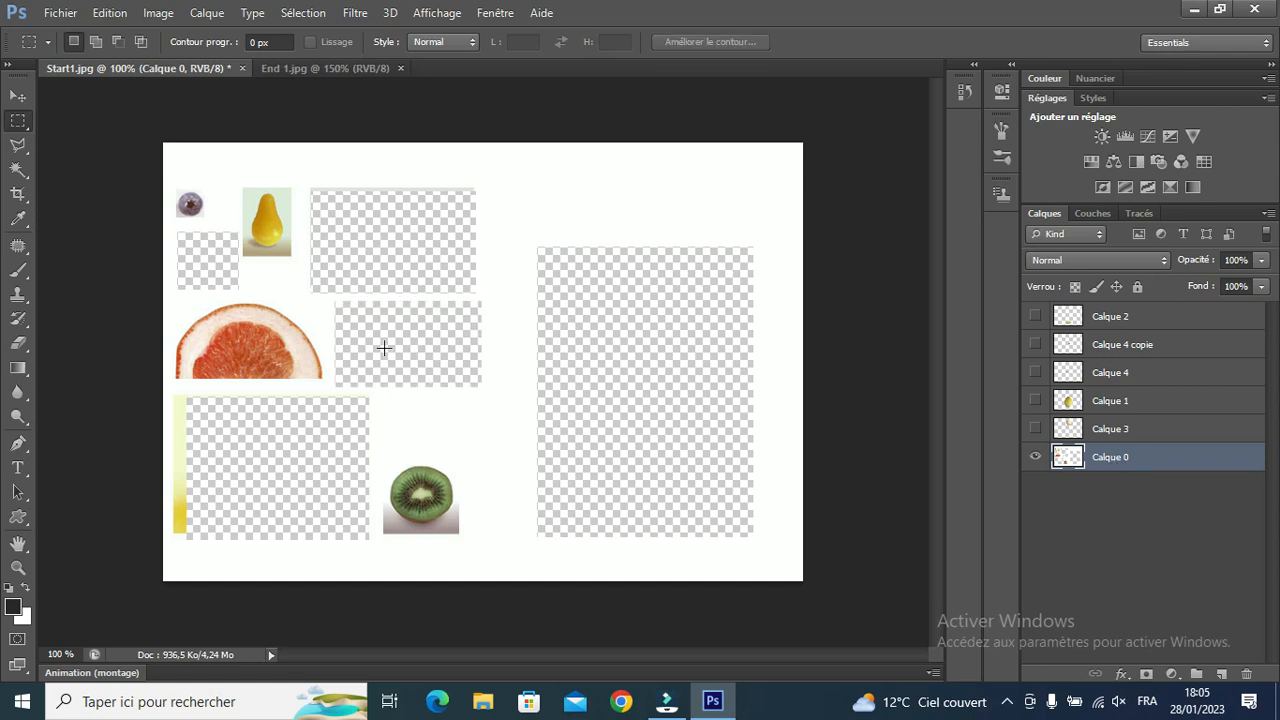
left_click(1222, 673)
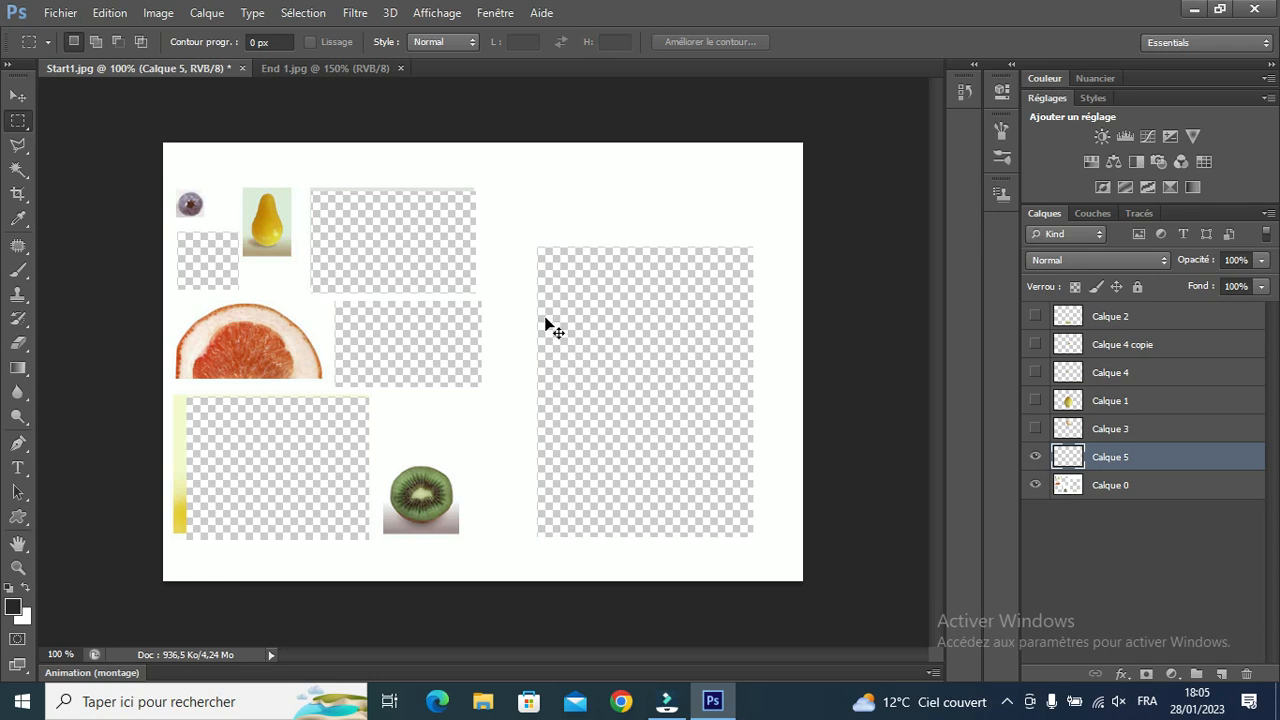
key("ctrl+v")
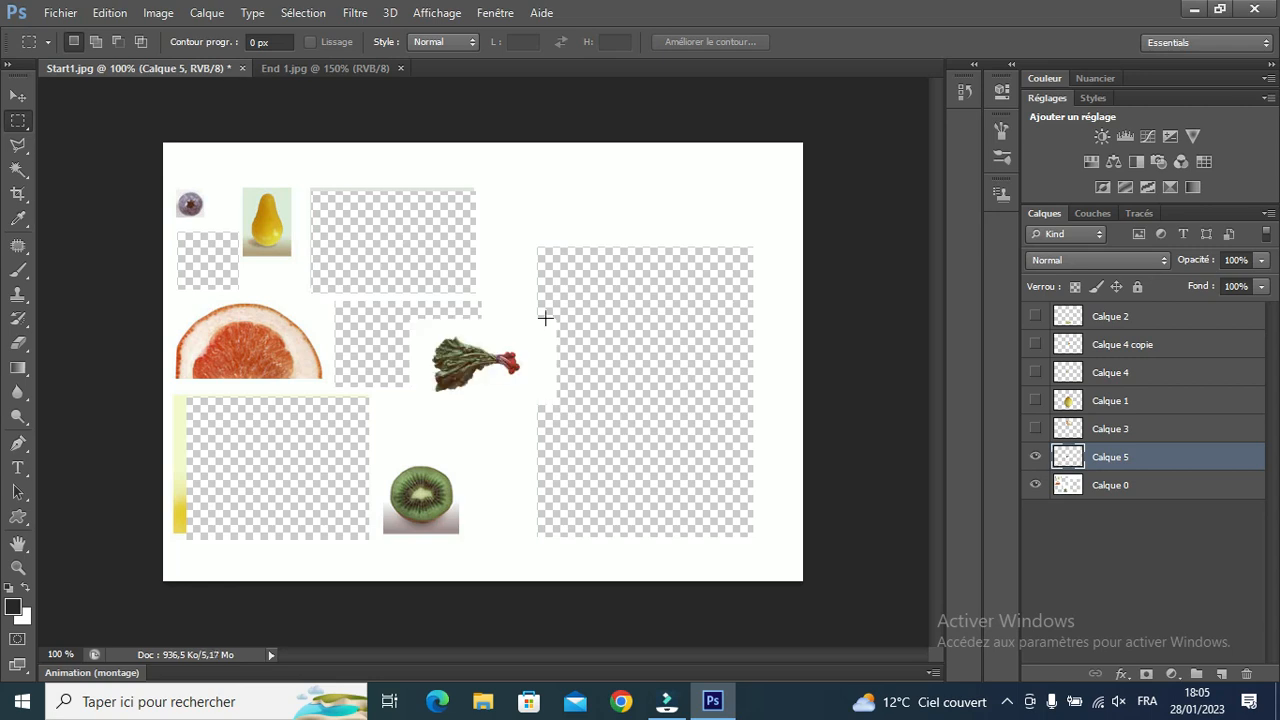
left_click(1035, 485)
left_click_drag(1106, 457, 1123, 382)
Delete the white background around the radish bunch using the Magic Wand with a tolerance of 20, then clear the selection.
left_click(18, 170)
left_click(418, 327)
key("Delete")
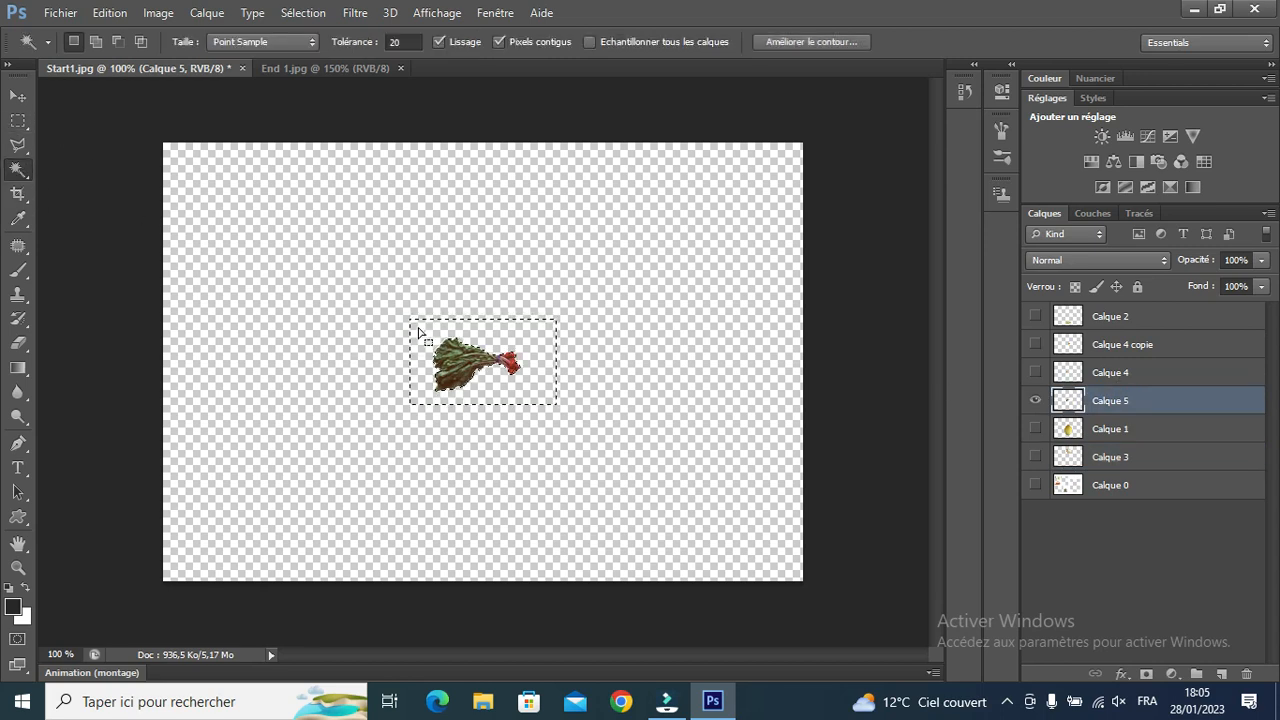
key("ctrl+d")
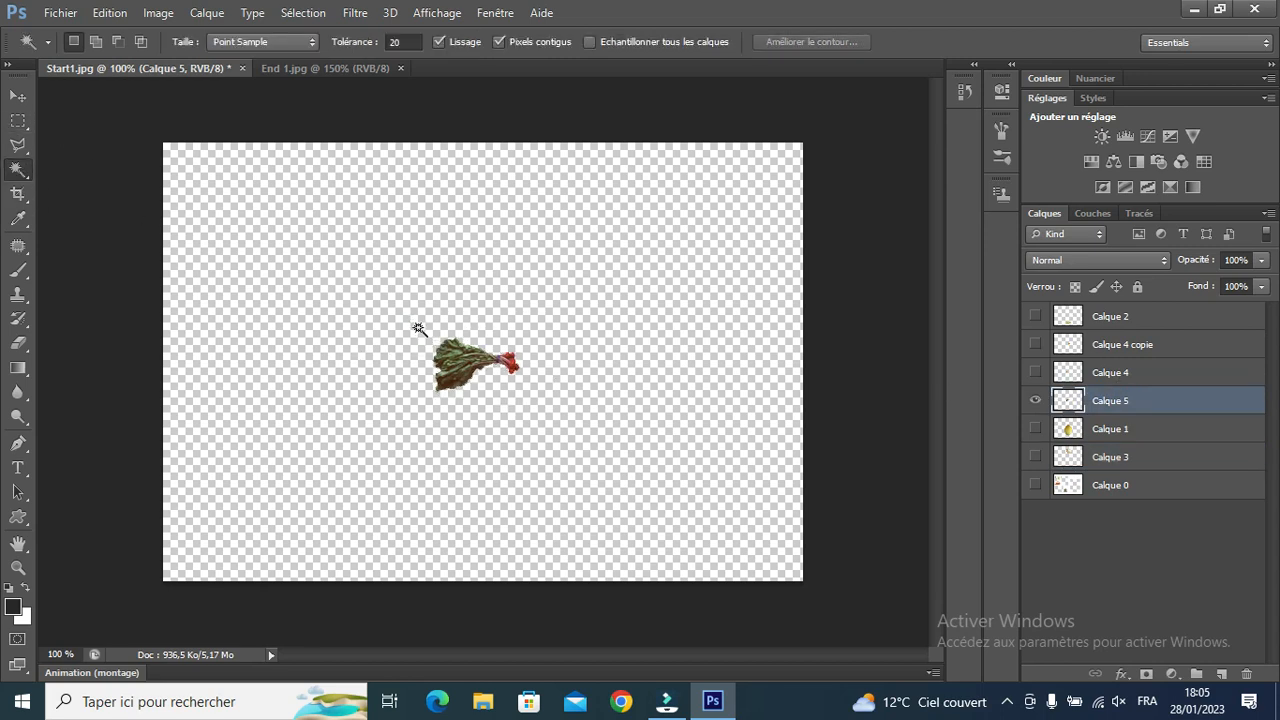
Show the figure's other layers and place the radish bunch above the left eye as an eyebrow.
left_click(1035, 428)
left_click(1035, 456)
left_click(1035, 372)
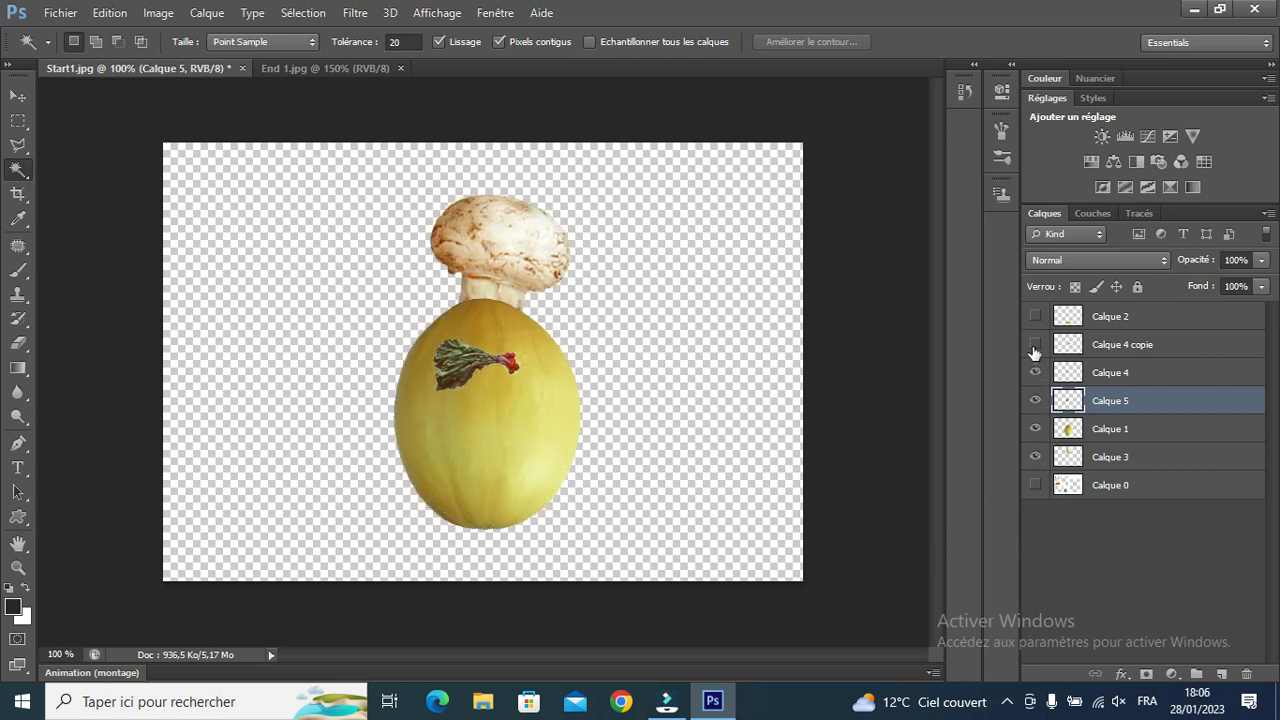
left_click(1035, 344)
left_click(1036, 316)
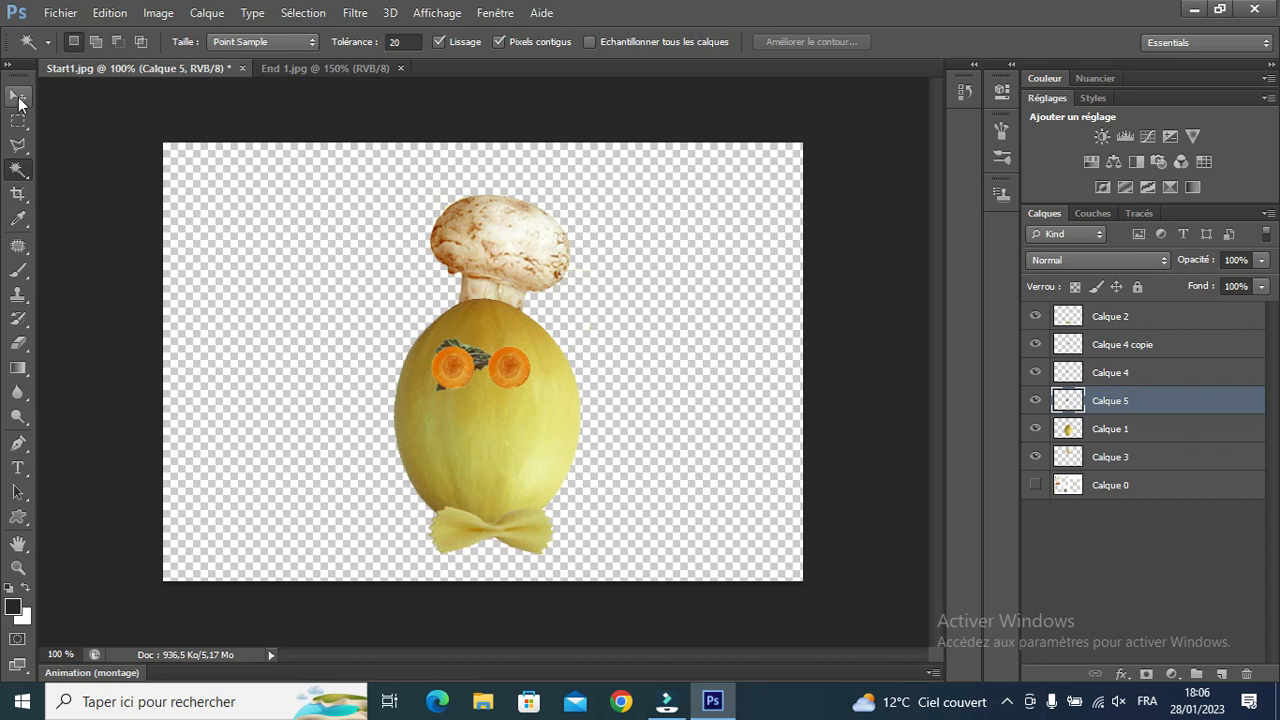
left_click(19, 97)
left_click_drag(479, 354, 449, 322)
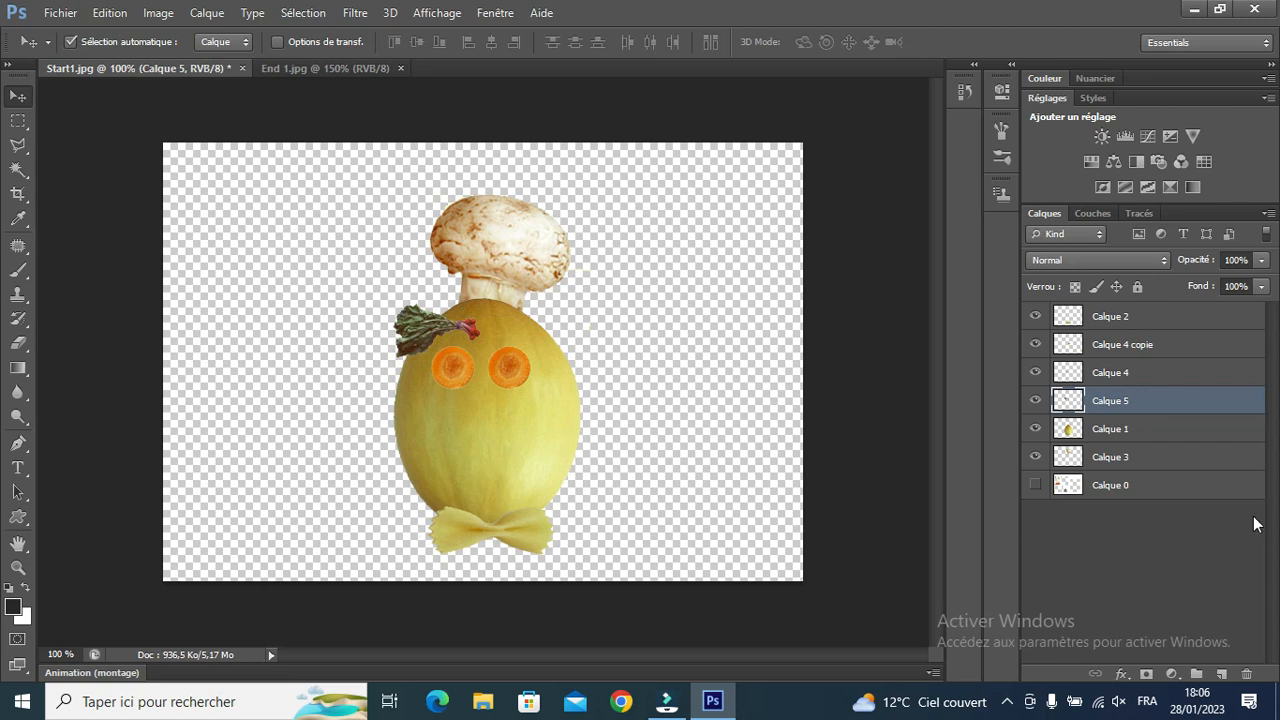
Duplicate the radish bunch layer and place the copy above the right eye.
right_click(1200, 400)
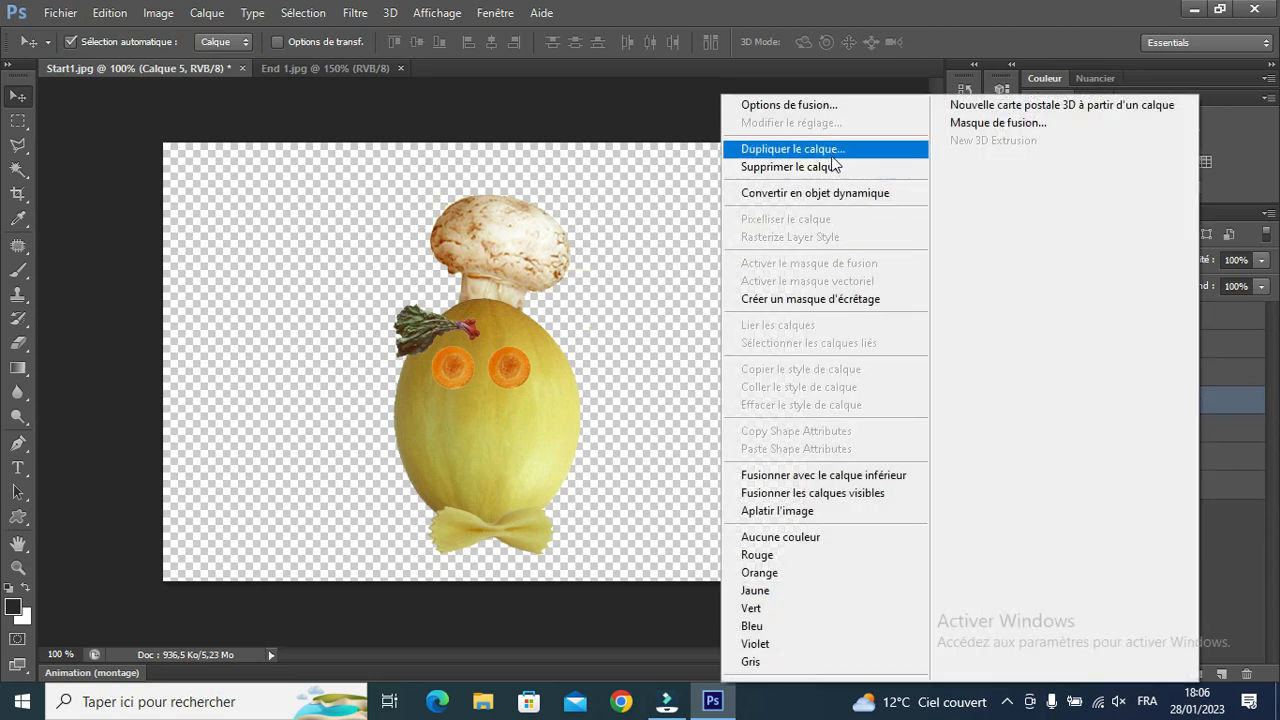
left_click(836, 150)
left_click(829, 213)
left_click_drag(438, 325, 511, 317)
Flip the copied radish bunch horizontally and nudge it slightly to the right.
left_click(99, 16)
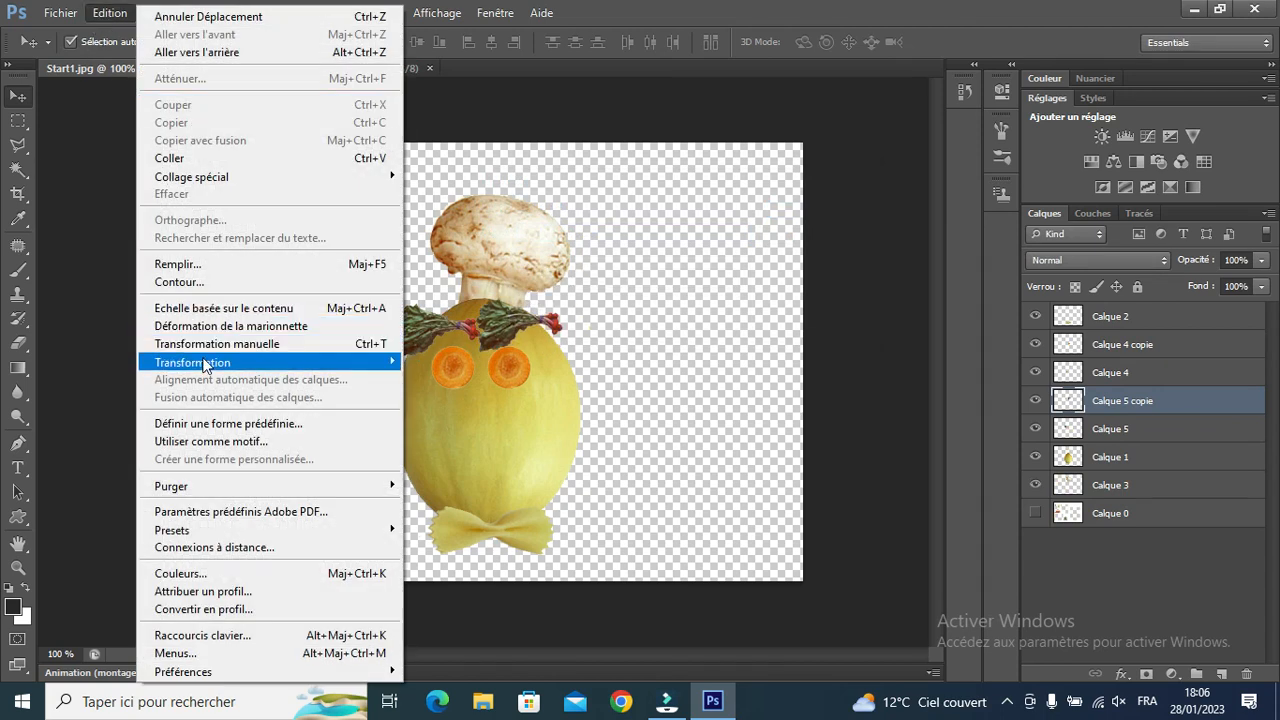
mouse_move(205, 362)
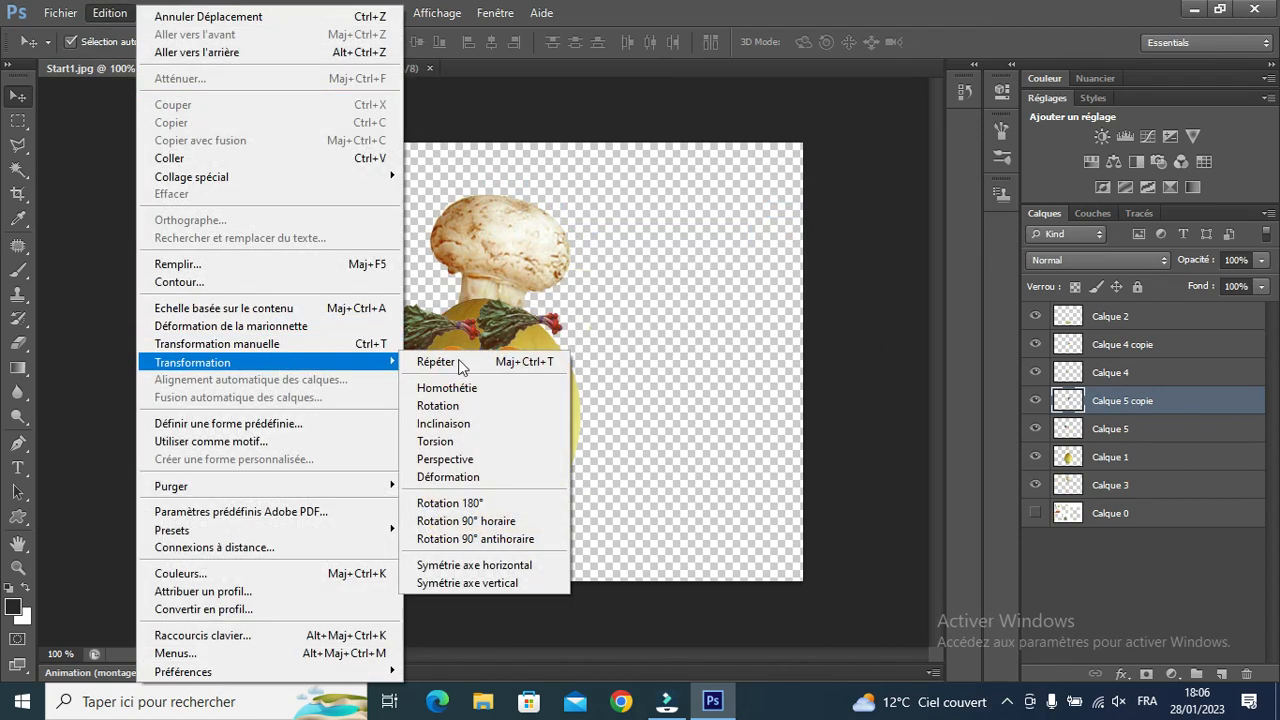
left_click(502, 568)
key("Right")
key("Right")
key("Right")
key("Right")
key("Right")
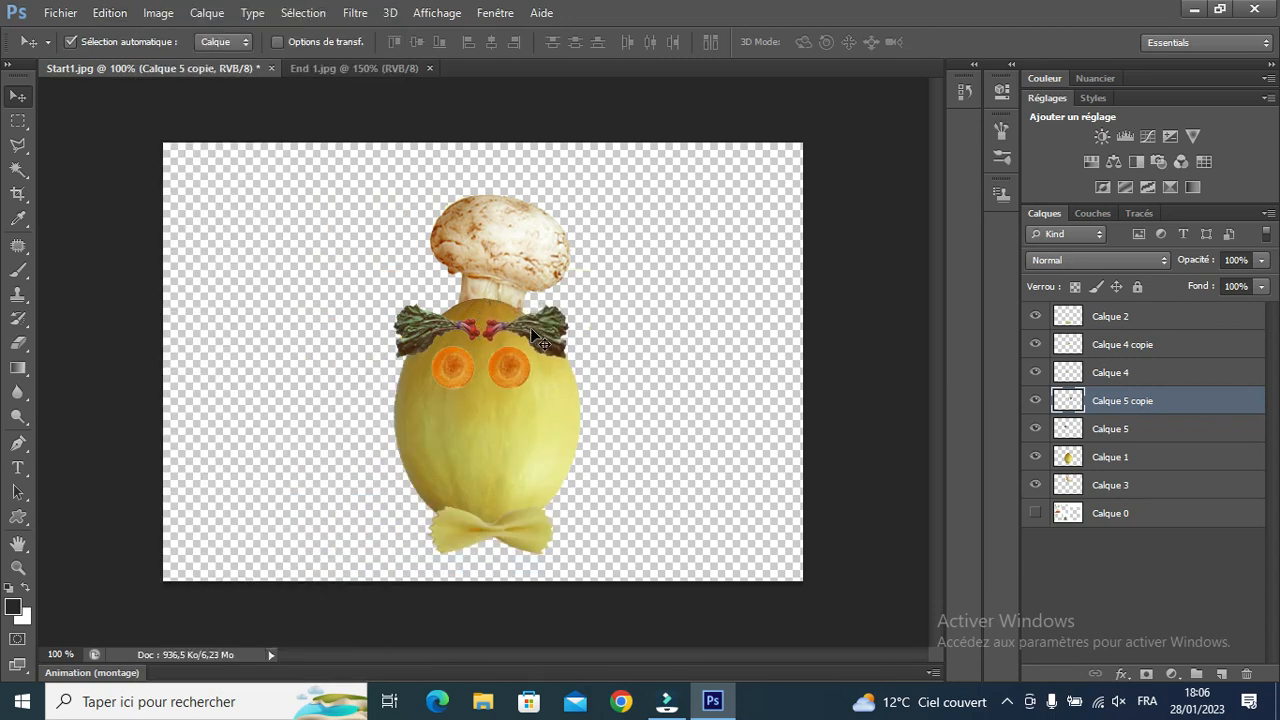
Nudge the original radish bunch above the left eye slightly to the left.
left_click(405, 324)
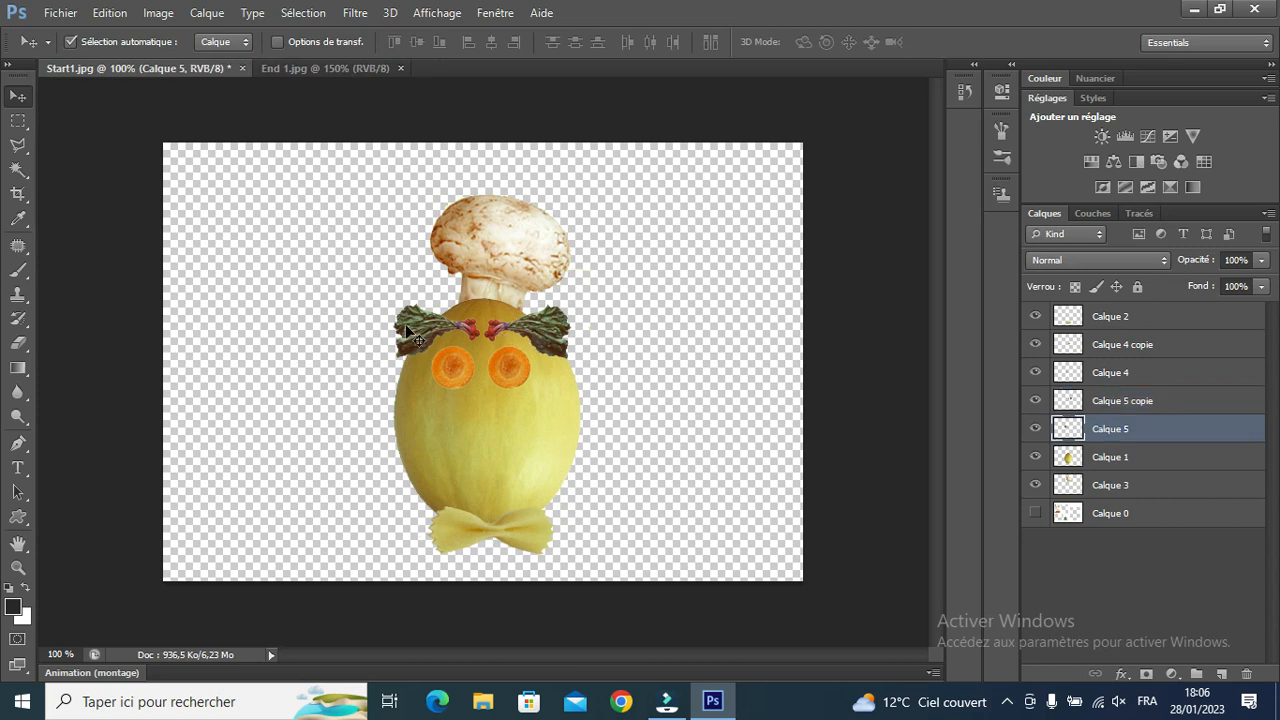
key("Left")
key("Left")
Show Calque 0 and delete this layer of leftover food items.
left_click(1035, 514)
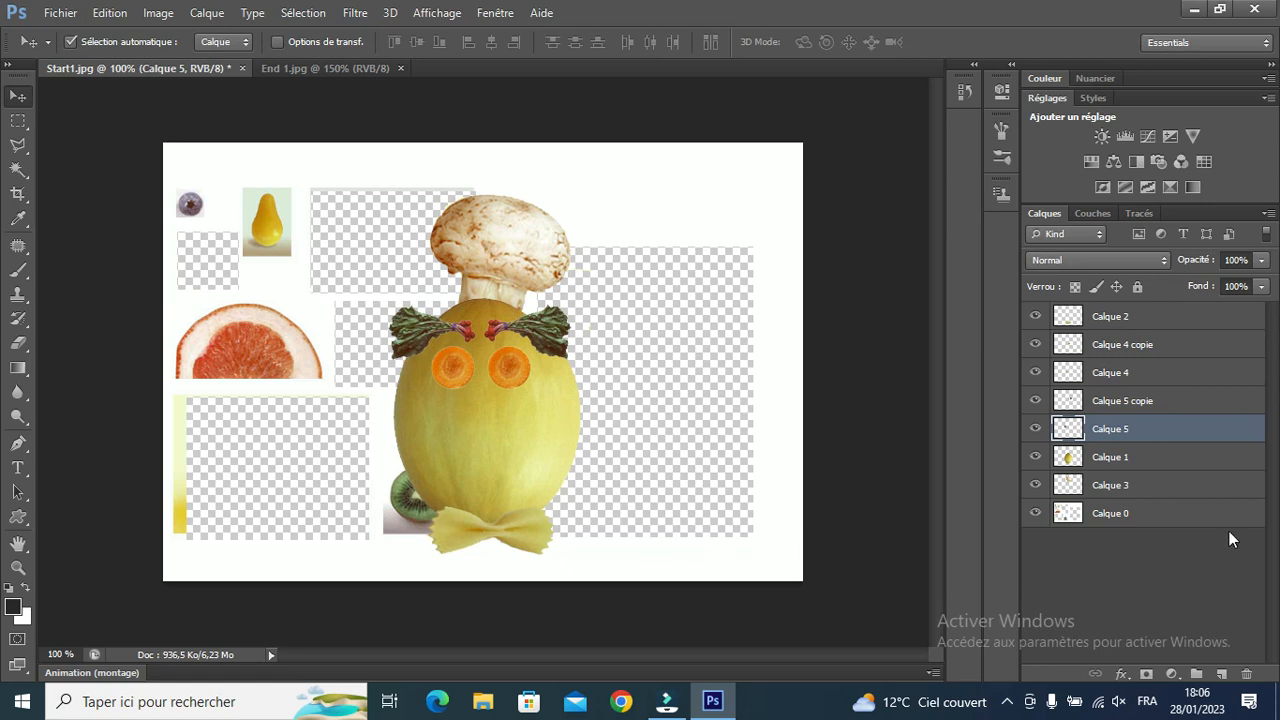
left_click(1160, 518)
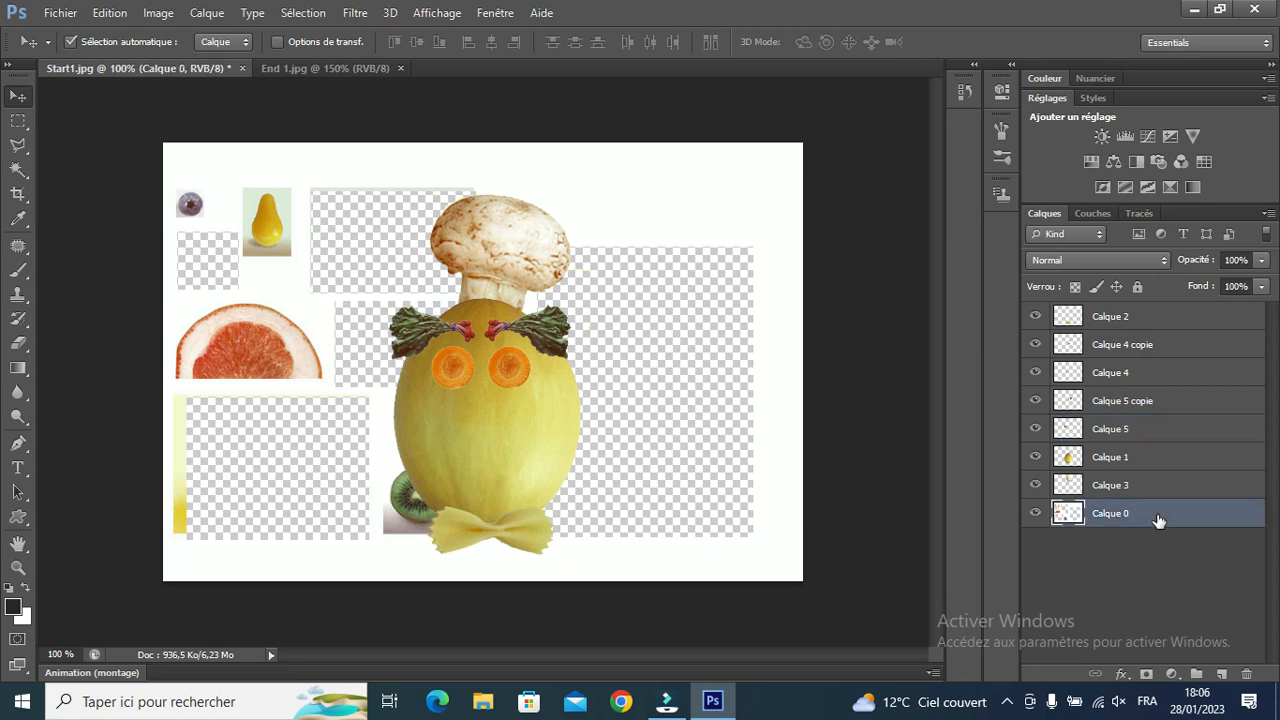
left_click(1245, 676)
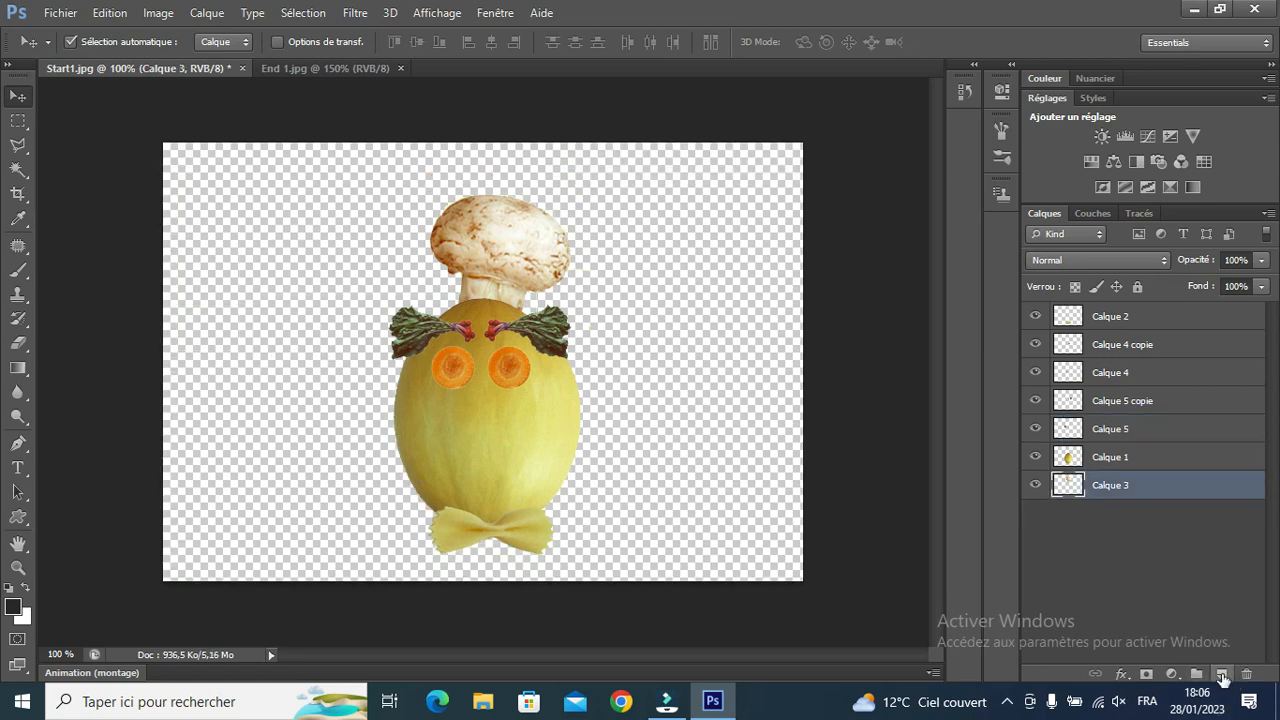
Add a new layer beneath all the others and fill it with white (ffffff) using the Paint Bucket.
left_click(1221, 676)
left_click_drag(1150, 490, 1145, 542)
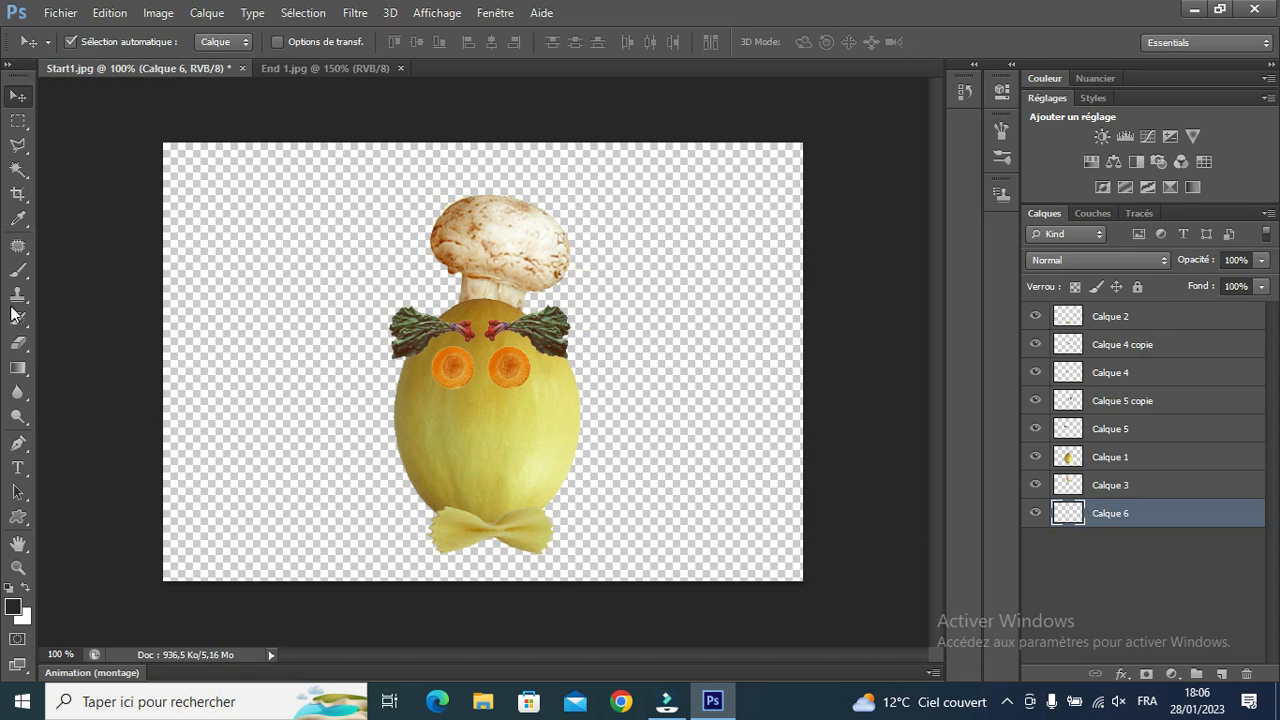
left_click(14, 373)
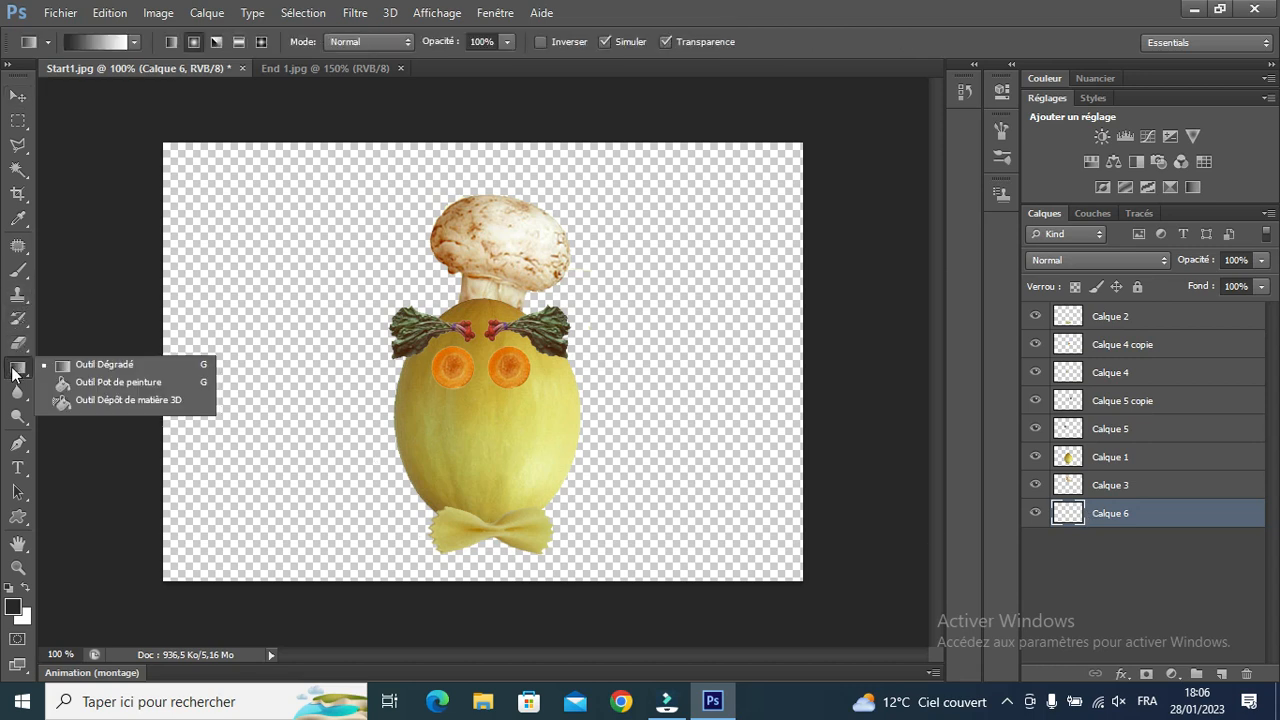
left_click(72, 381)
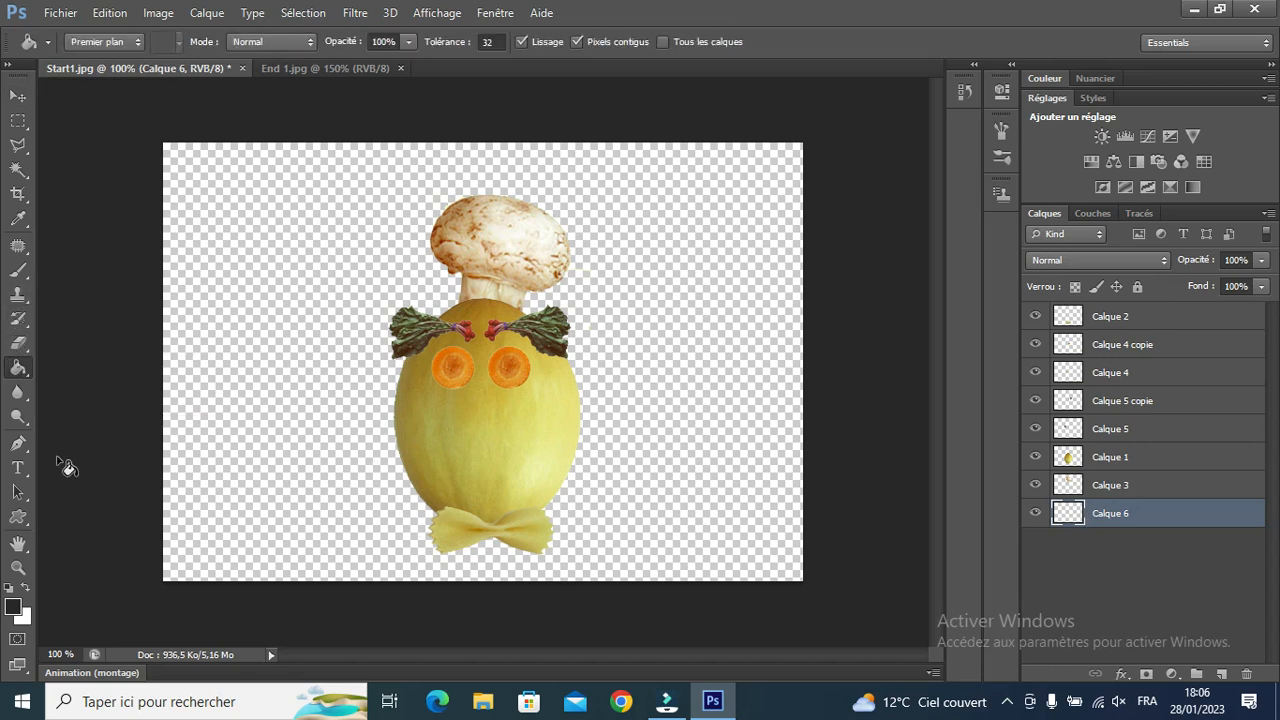
left_click(12, 608)
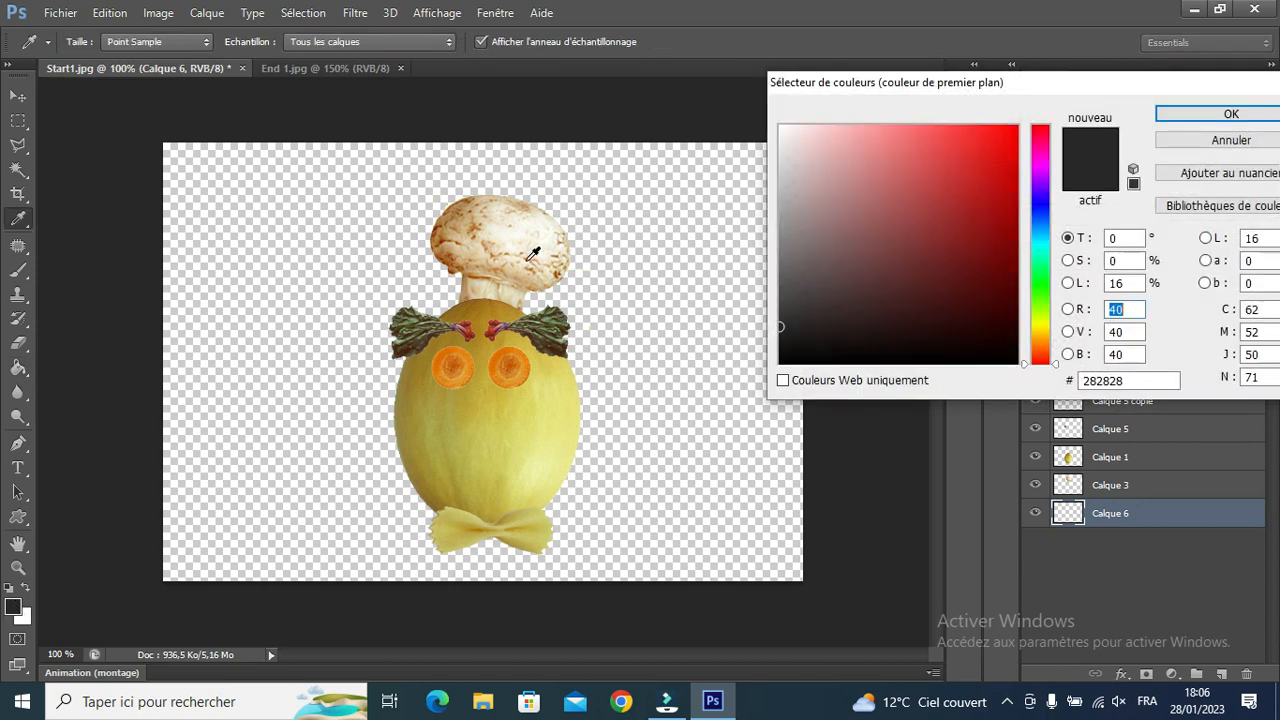
left_click_drag(829, 223, 775, 118)
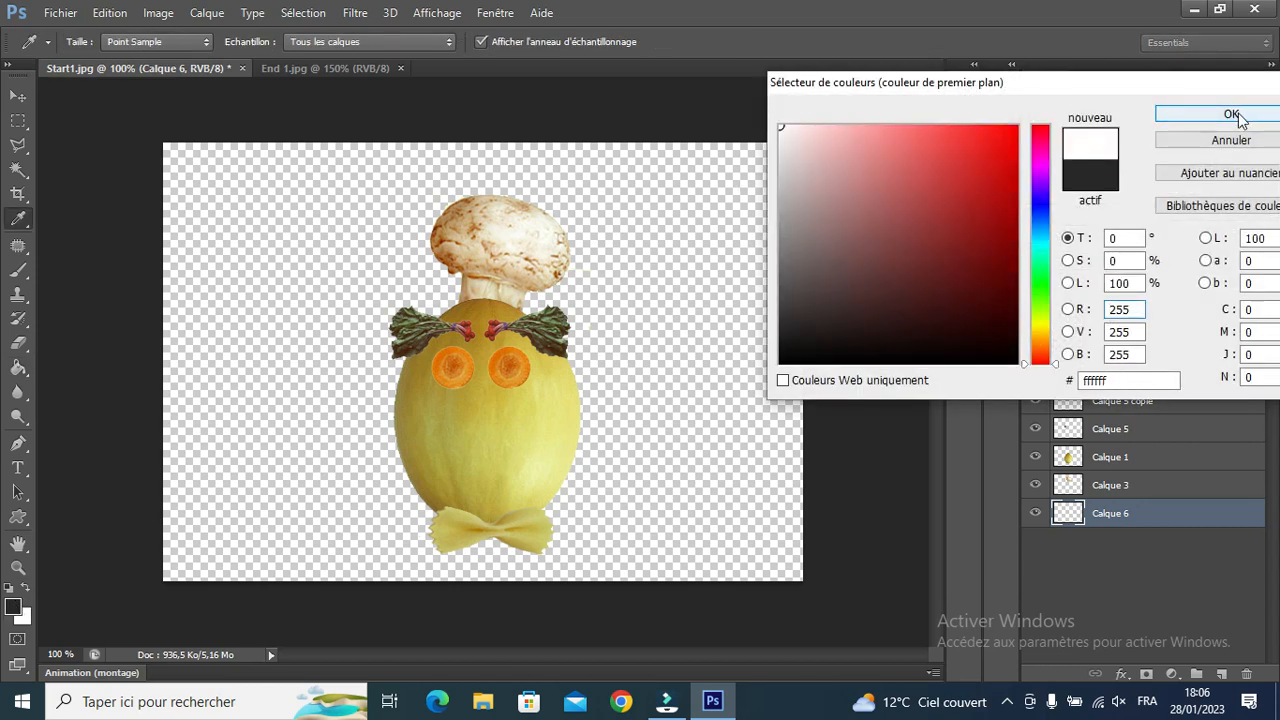
left_click(1231, 113)
left_click(297, 259)
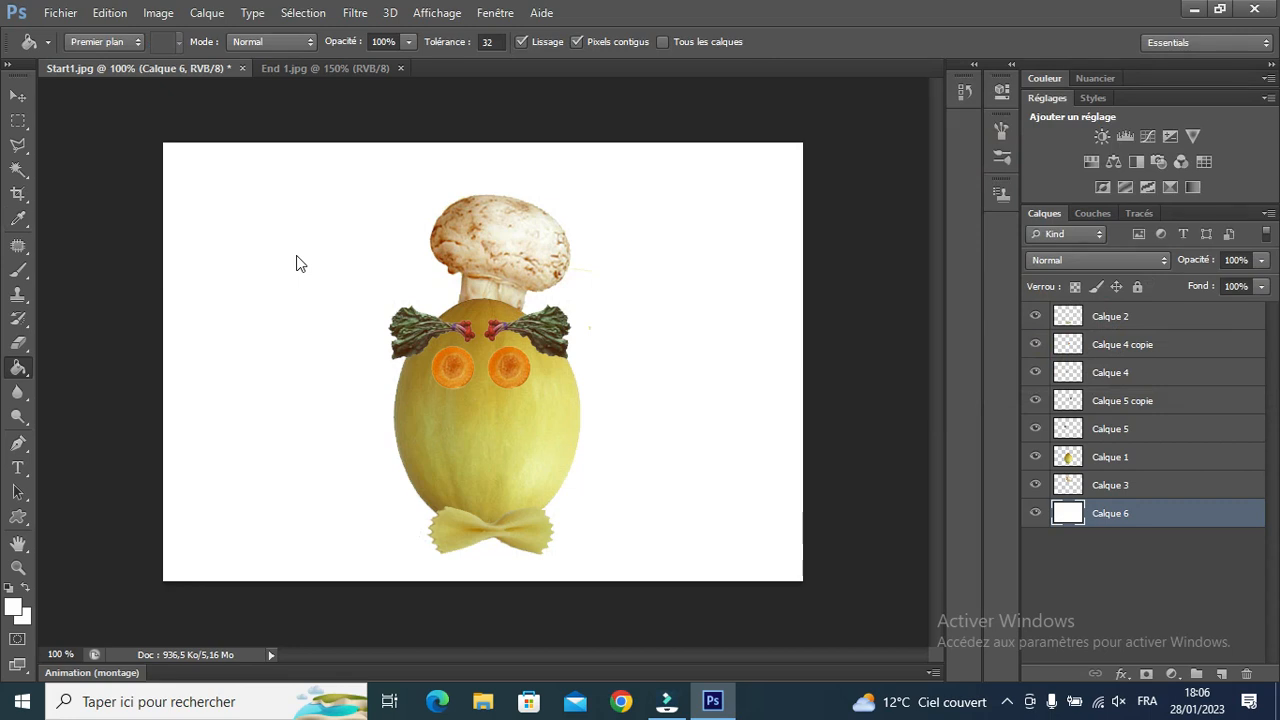
left_click(60, 12)
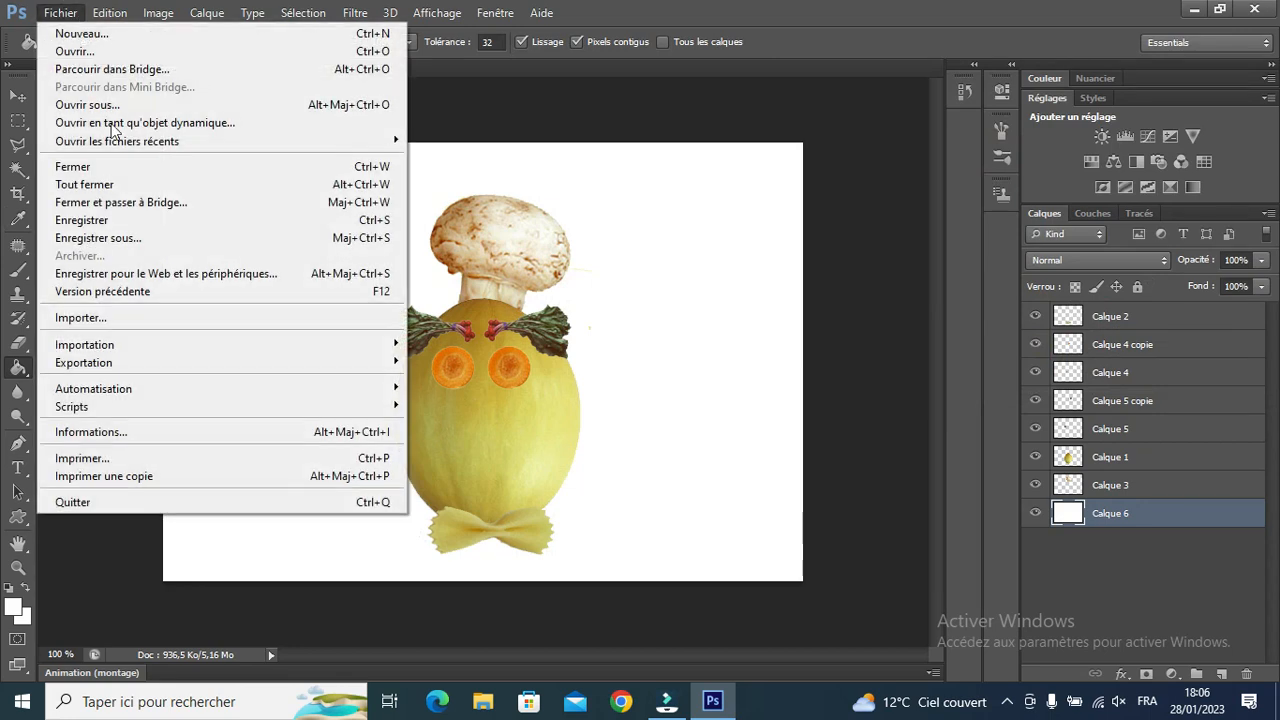
left_click(112, 241)
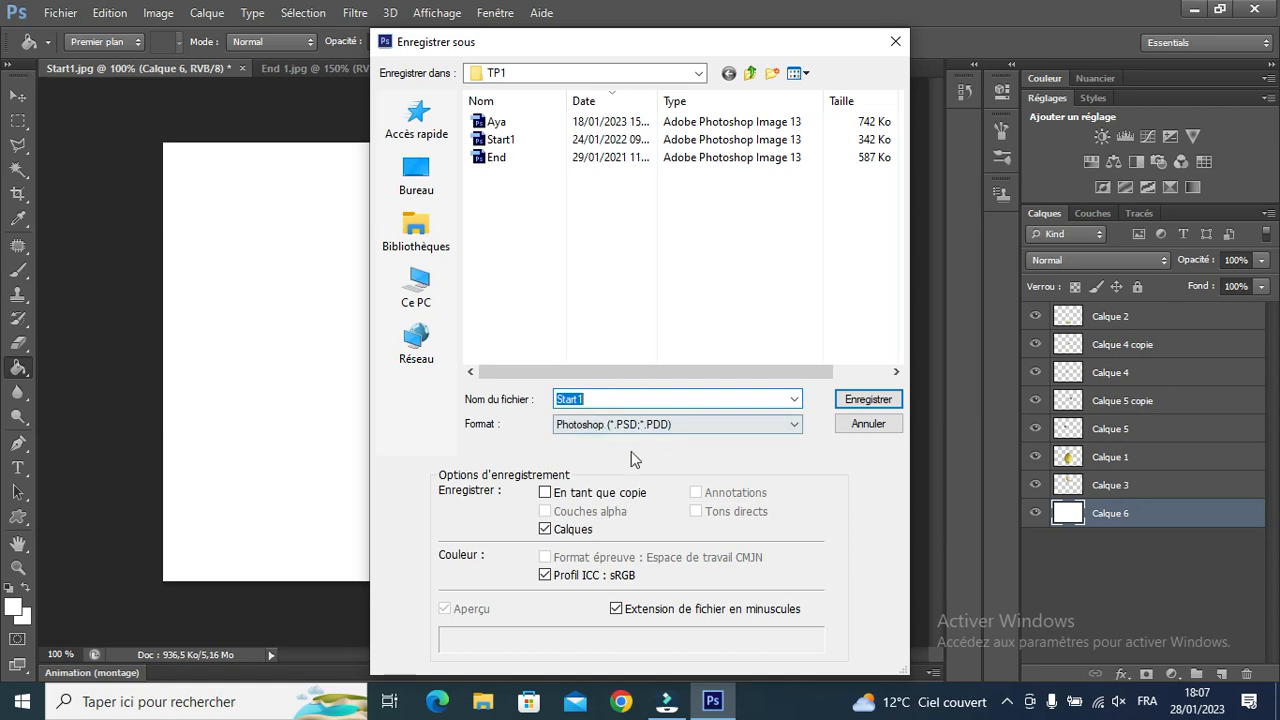
left_click(866, 423)
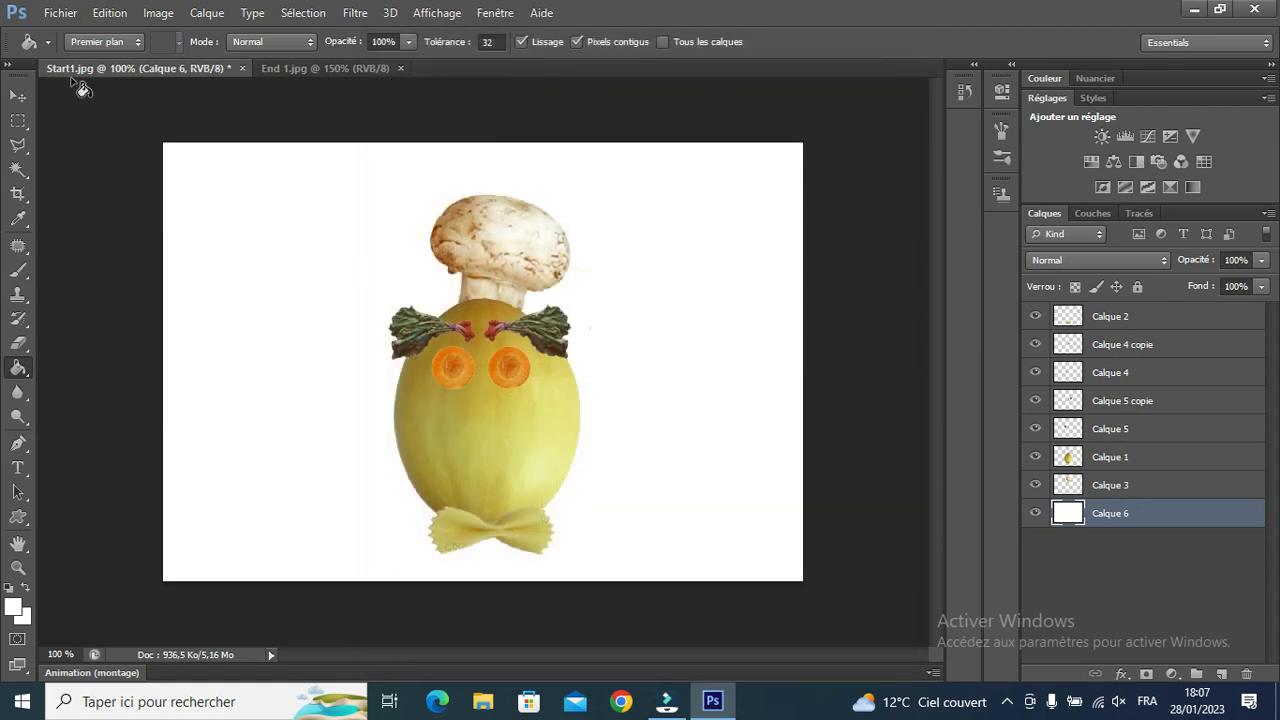
Open the Save As options for the composition and examine the available file formats, including JPEG.
left_click(60, 12)
left_click(110, 238)
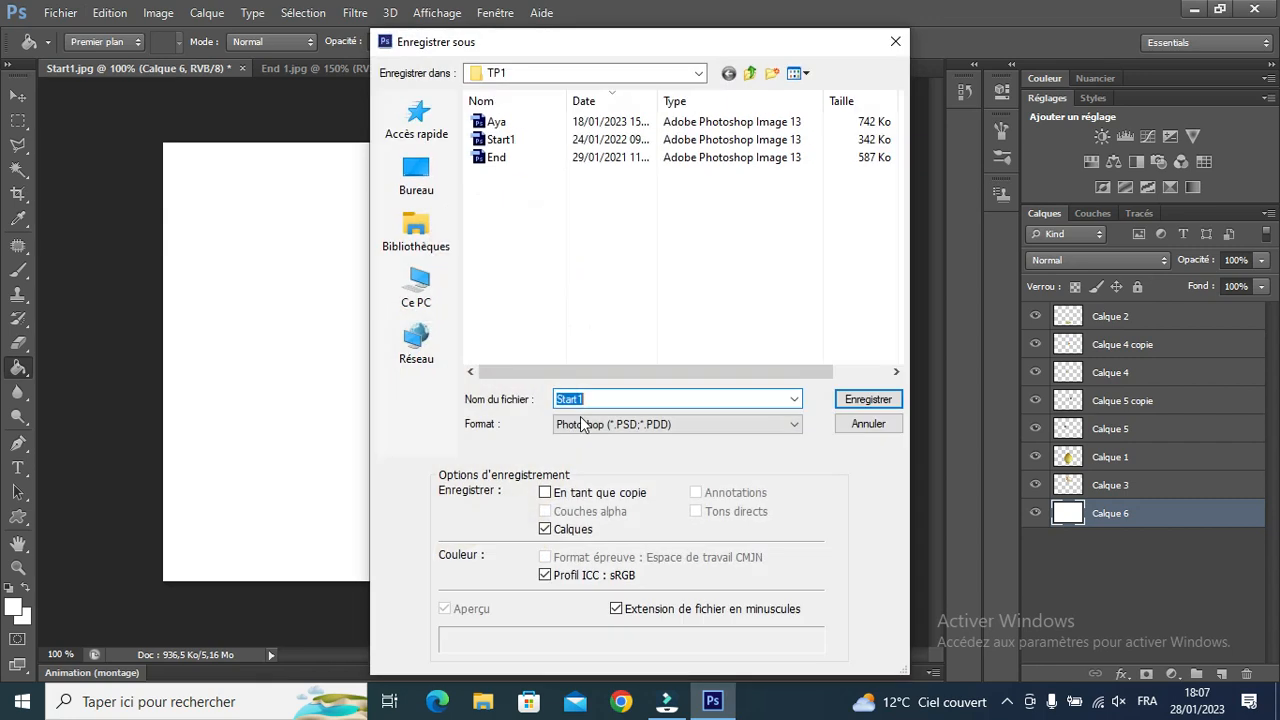
left_click(570, 424)
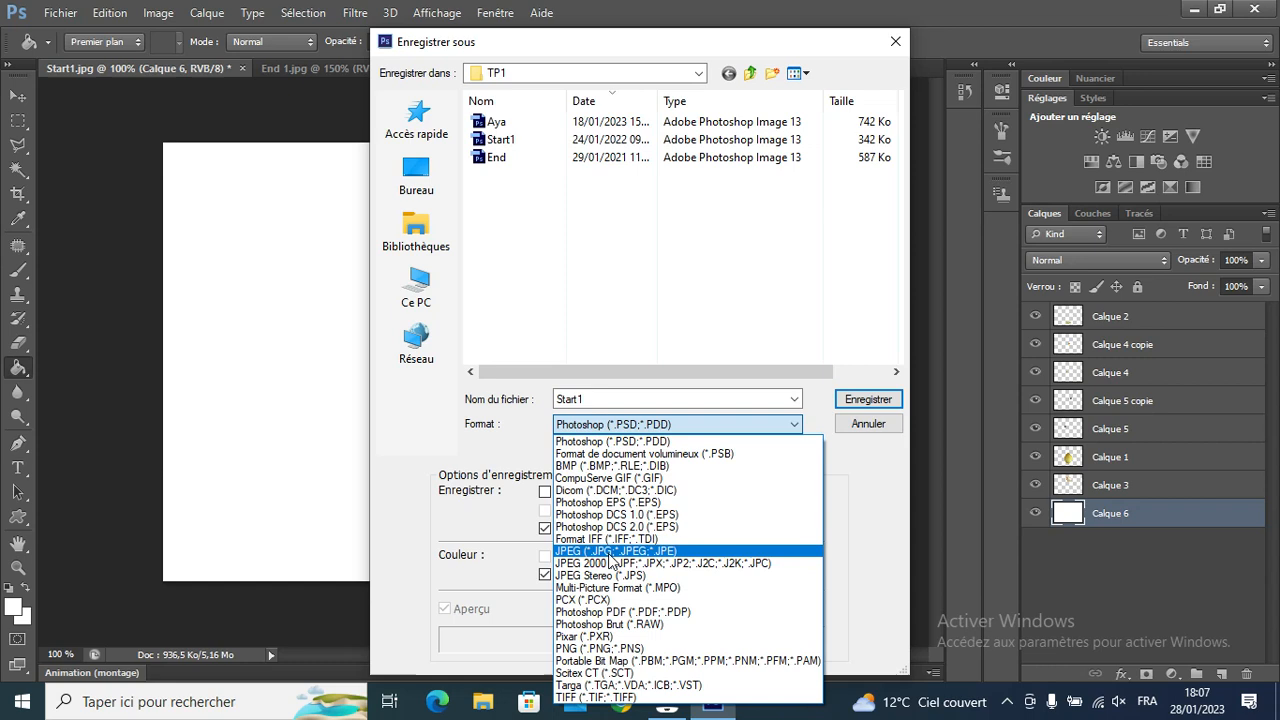
left_click(869, 483)
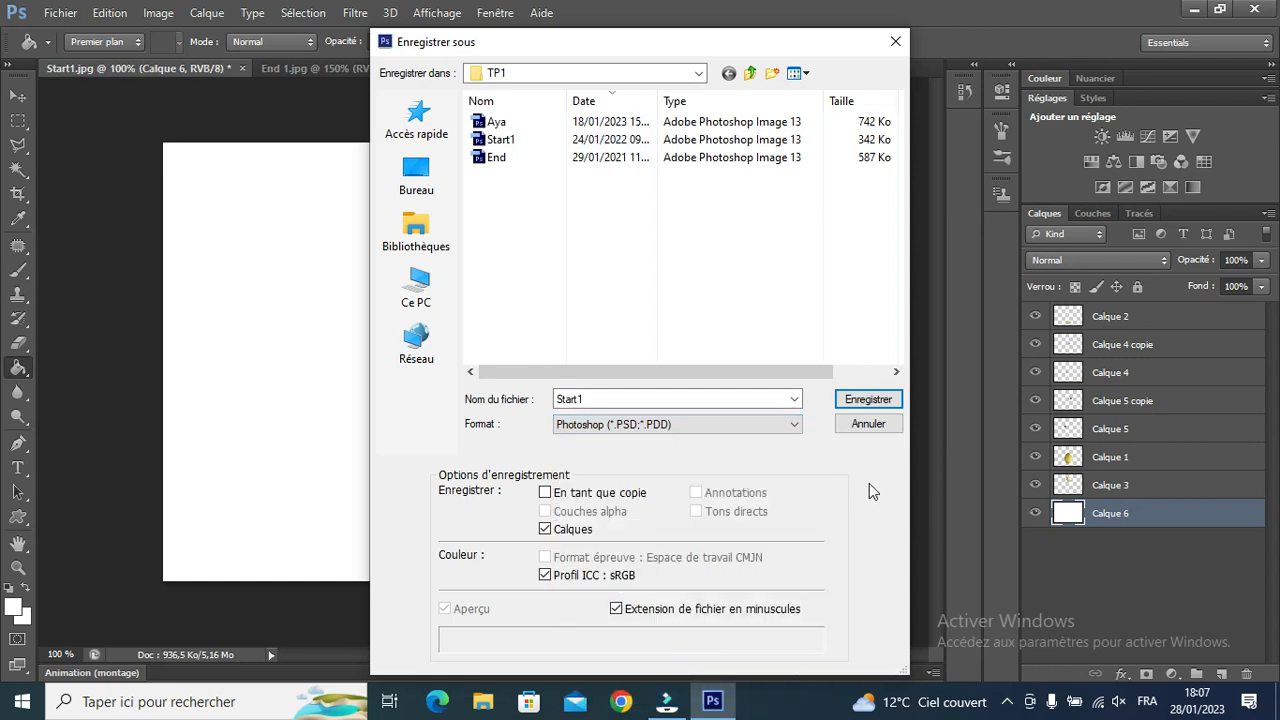